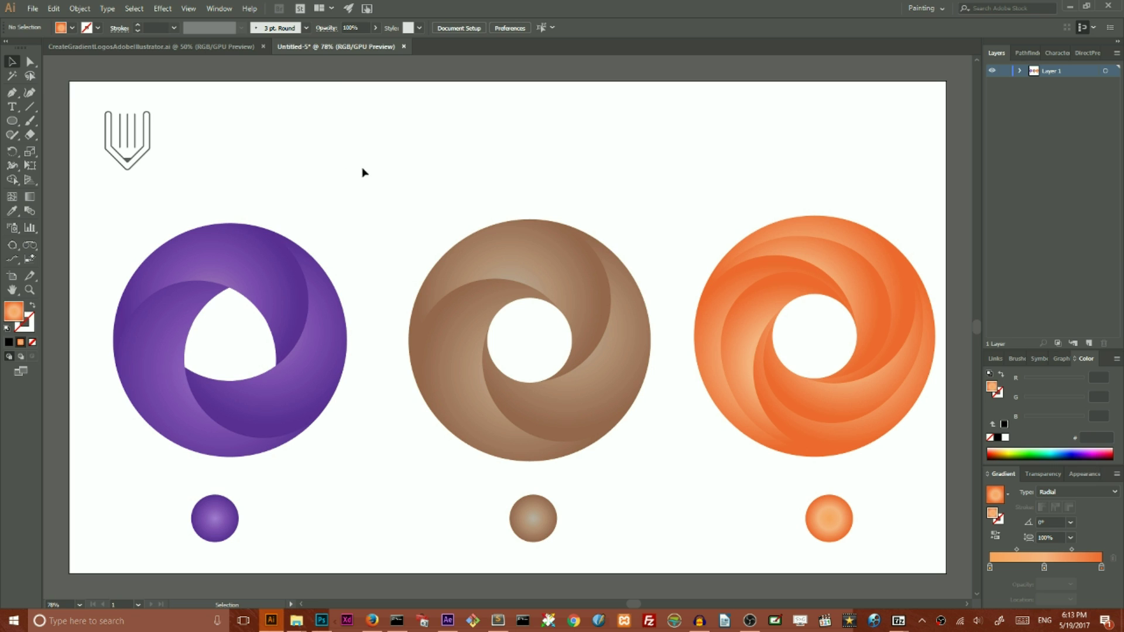
Create a new 1920 × 1080 px Web-Large document, Untitled-7, then return to the logo file
{"action": "left_click_drag", "start_coordinate": [82, 208], "coordinate": [759, 173]}
{"action": "left_click", "coordinate": [32, 8]}
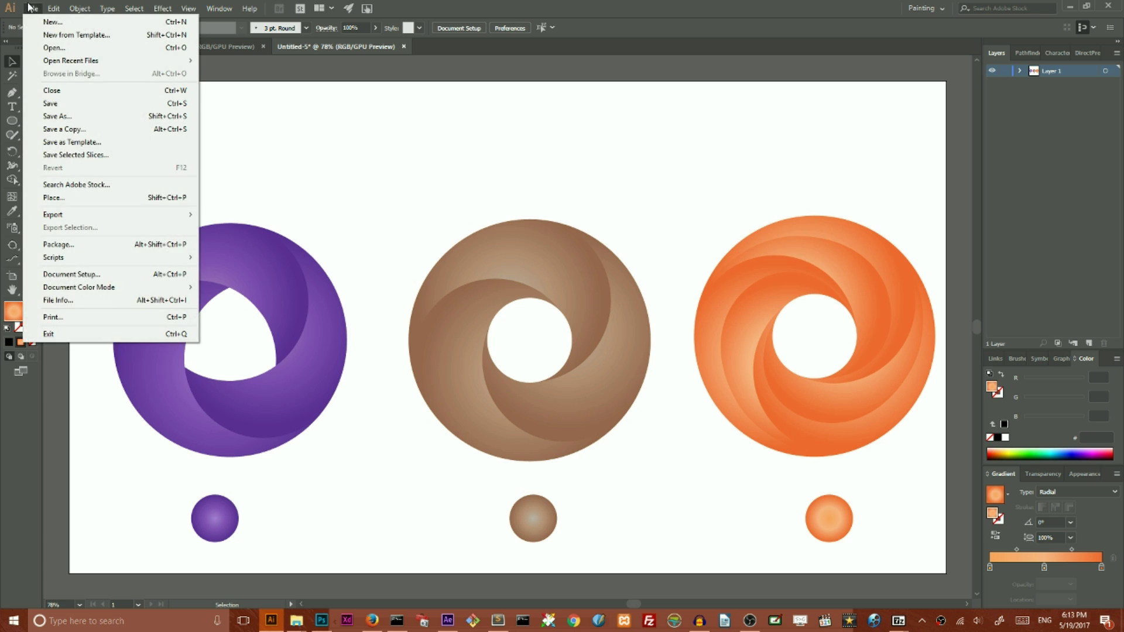
{"action": "left_click", "coordinate": [44, 22]}
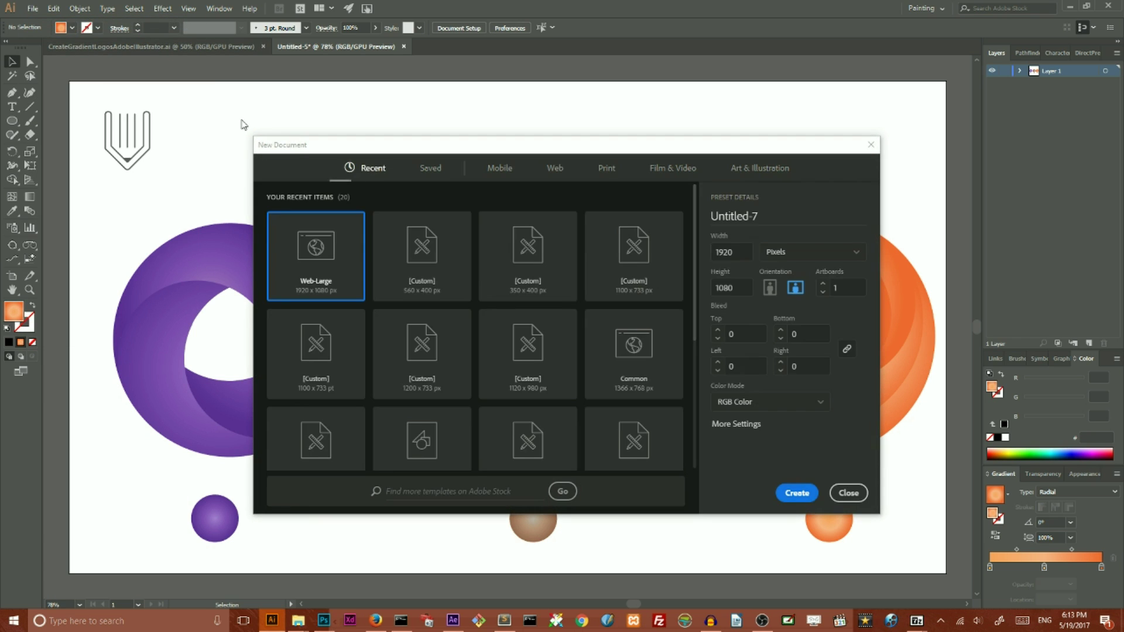
{"action": "left_click", "coordinate": [740, 252]}
{"action": "left_click", "coordinate": [796, 493]}
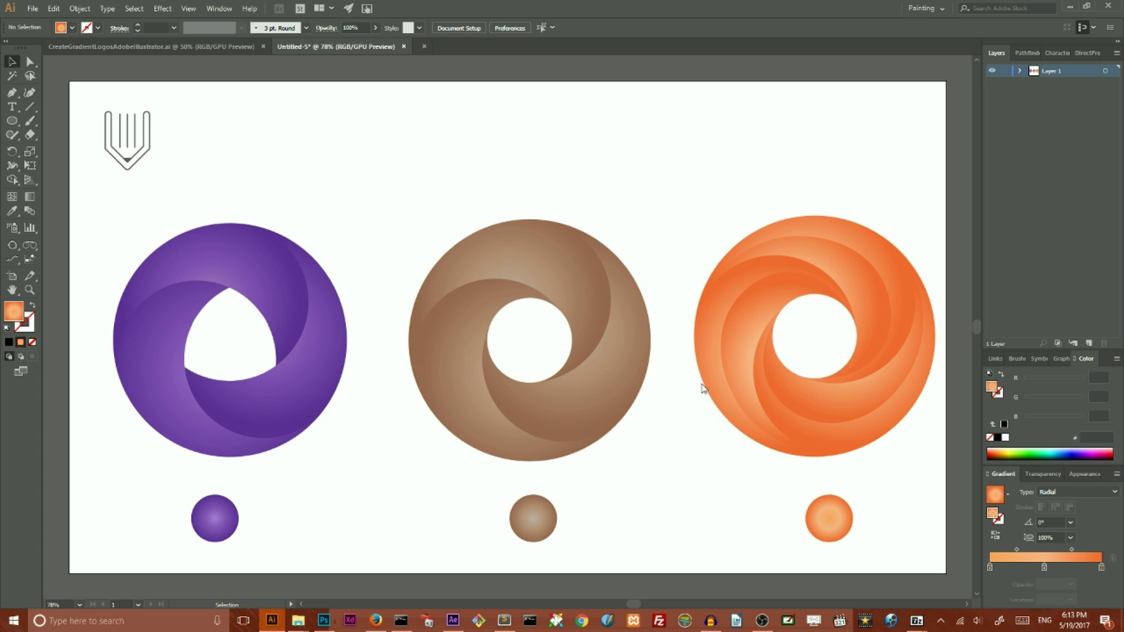
{"action": "left_click", "coordinate": [332, 46]}
Drag the purple, brown and orange gradient circles into Untitled-7 and set Layers row size to 70 px
{"action": "left_click_drag", "start_coordinate": [129, 489], "coordinate": [888, 566]}
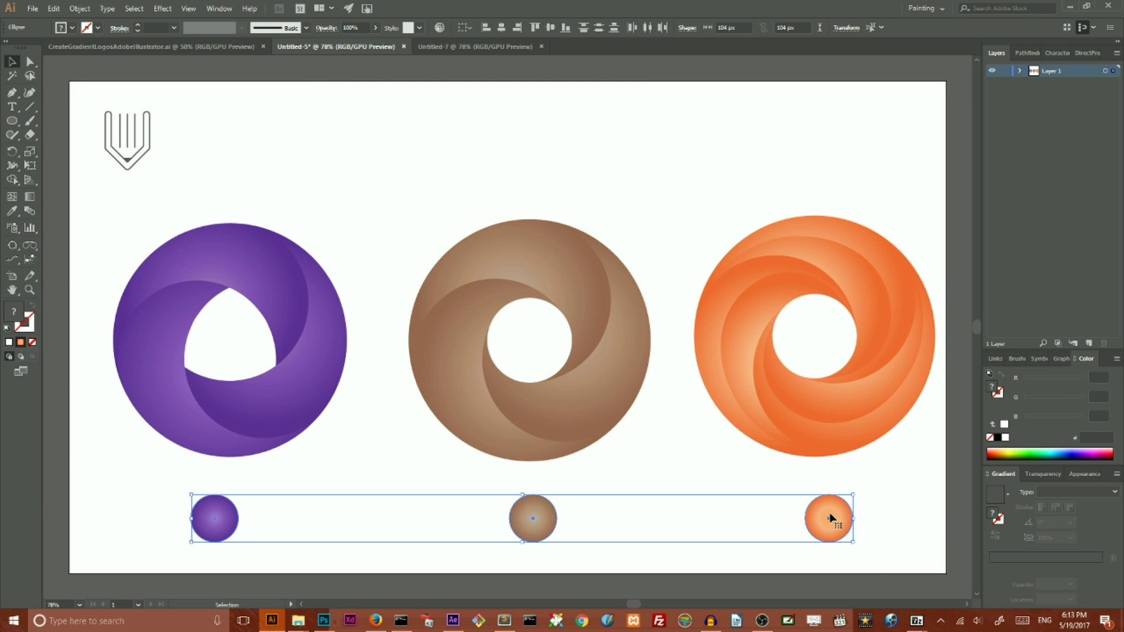
{"action": "mouse_move", "coordinate": [830, 517]}
{"action": "left_mouse_down"}
{"action": "mouse_move", "coordinate": [742, 369]}
{"action": "mouse_move", "coordinate": [685, 102]}
{"action": "mouse_move", "coordinate": [485, 34]}
{"action": "mouse_move", "coordinate": [602, 454]}
{"action": "mouse_move", "coordinate": [805, 529]}
{"action": "mouse_move", "coordinate": [835, 511]}
{"action": "left_mouse_up"}
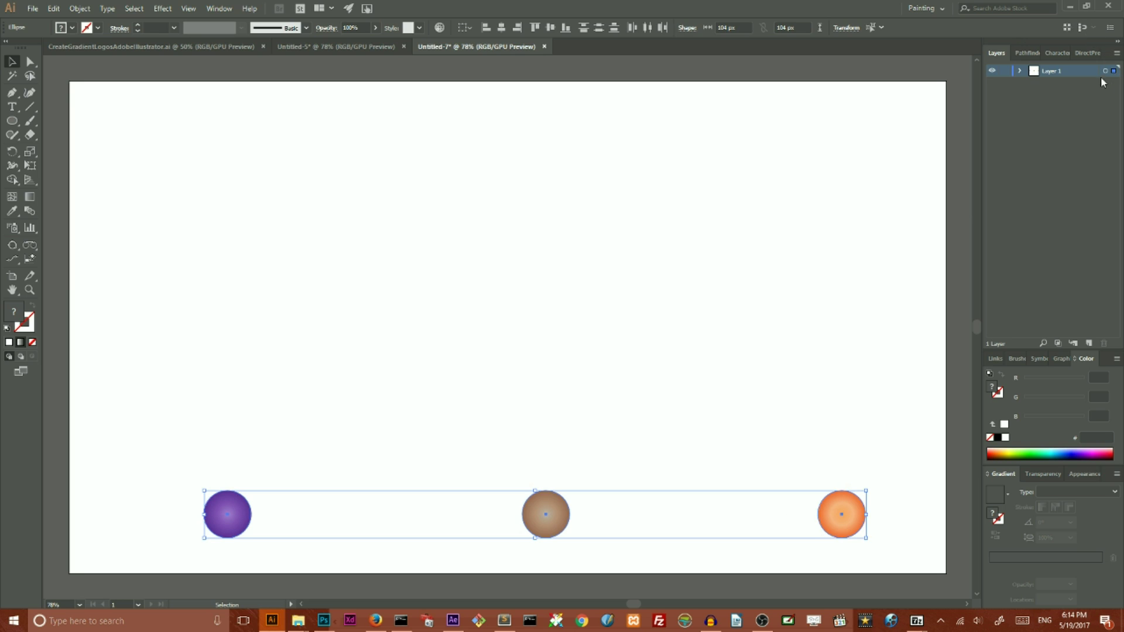
{"action": "left_click", "coordinate": [1116, 56]}
{"action": "left_click", "coordinate": [1027, 346]}
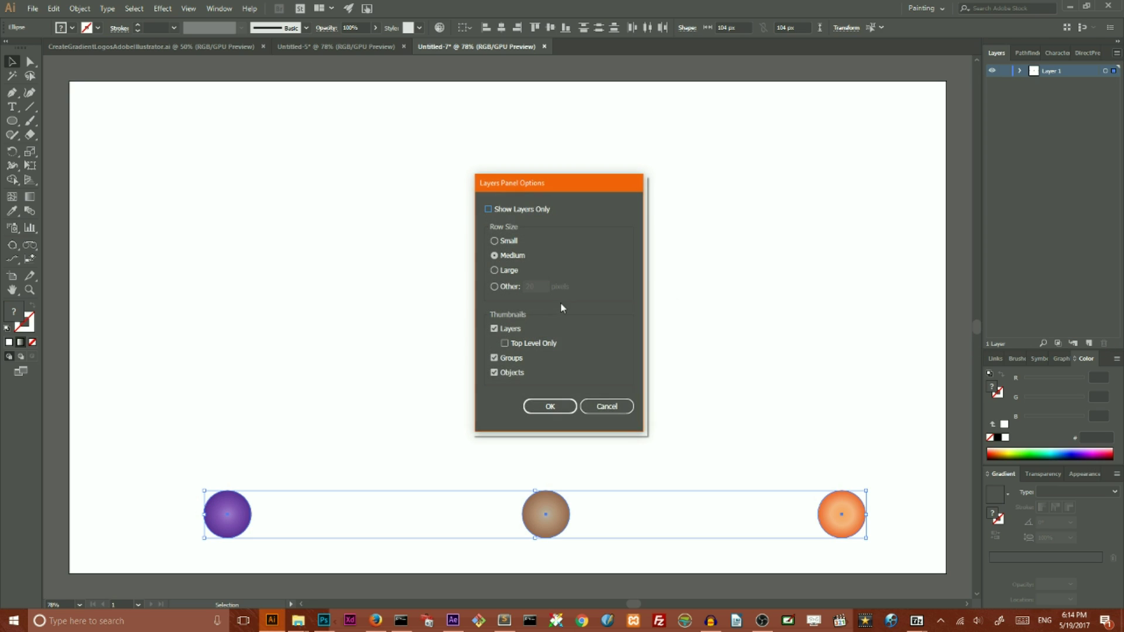
{"action": "left_click", "coordinate": [493, 286]}
{"action": "double_click", "coordinate": [529, 287]}
{"action": "type", "text": "70"}
{"action": "left_click", "coordinate": [544, 407]}
{"action": "left_click_drag", "start_coordinate": [11, 120], "coordinate": [64, 154]}
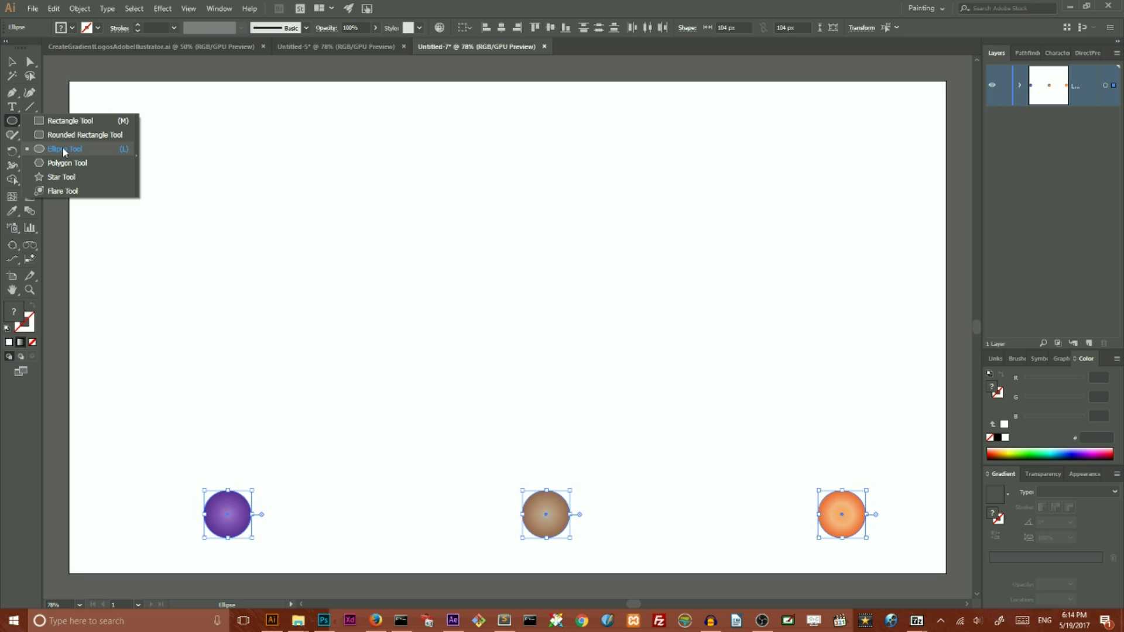
Draw a 700 × 700 px circle with the Ellipse tool
{"action": "left_click", "coordinate": [65, 147]}
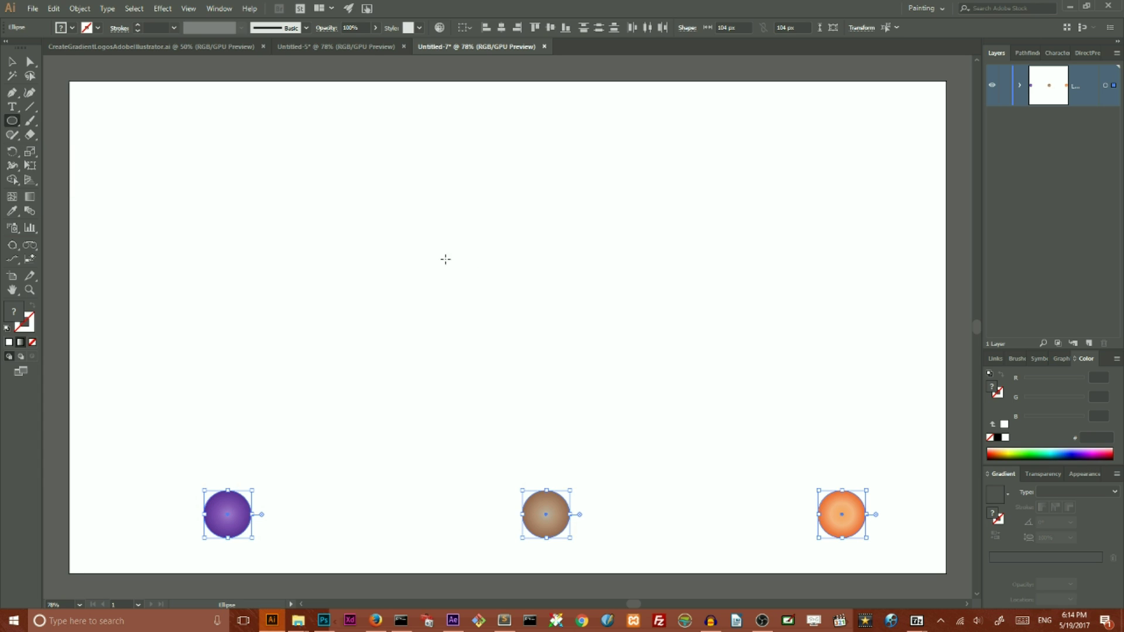
{"action": "left_click", "coordinate": [513, 255]}
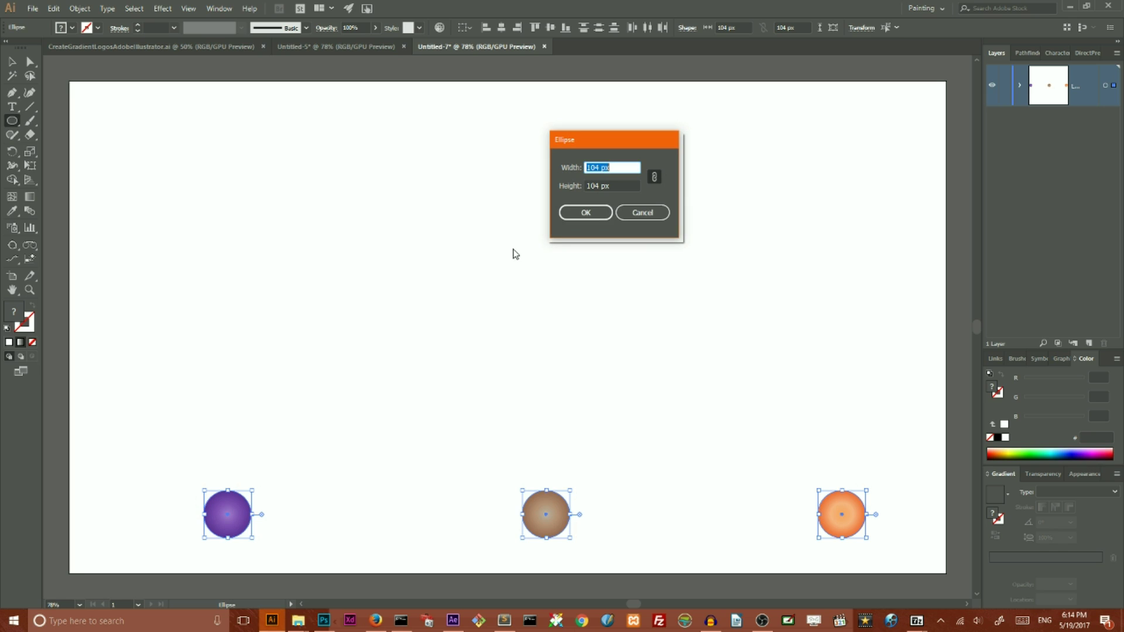
{"action": "left_click", "coordinate": [655, 176]}
{"action": "double_click", "coordinate": [596, 167]}
{"action": "type", "text": "700"}
{"action": "left_click", "coordinate": [583, 213]}
{"action": "left_click", "coordinate": [11, 62]}
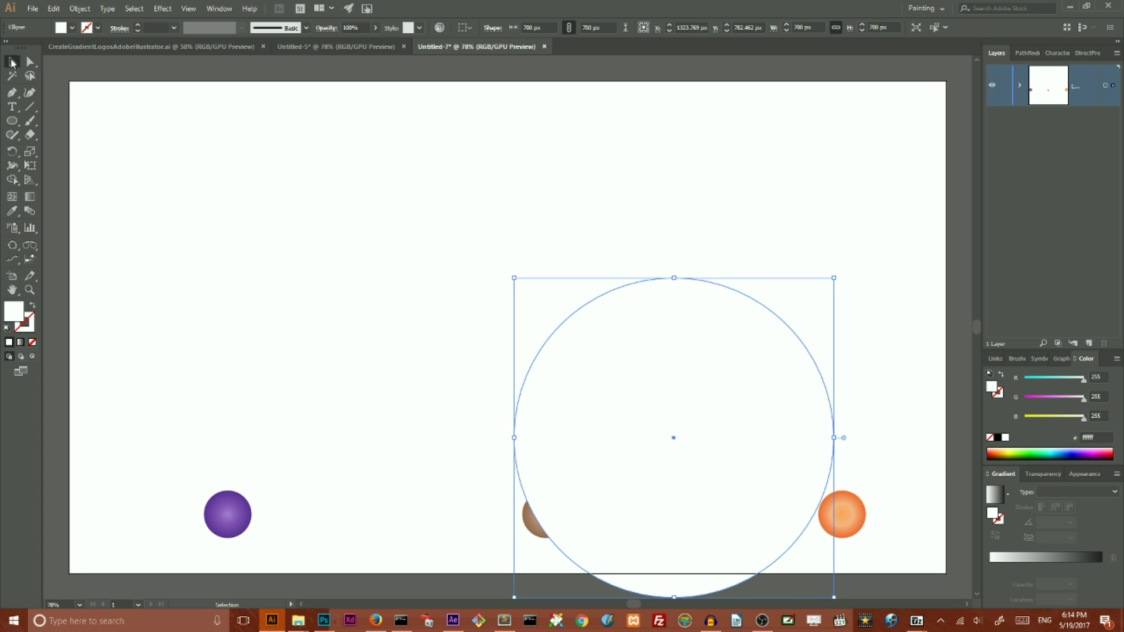
Centre the 700 px circle horizontally and vertically on the artboard
{"action": "left_click", "coordinate": [465, 28]}
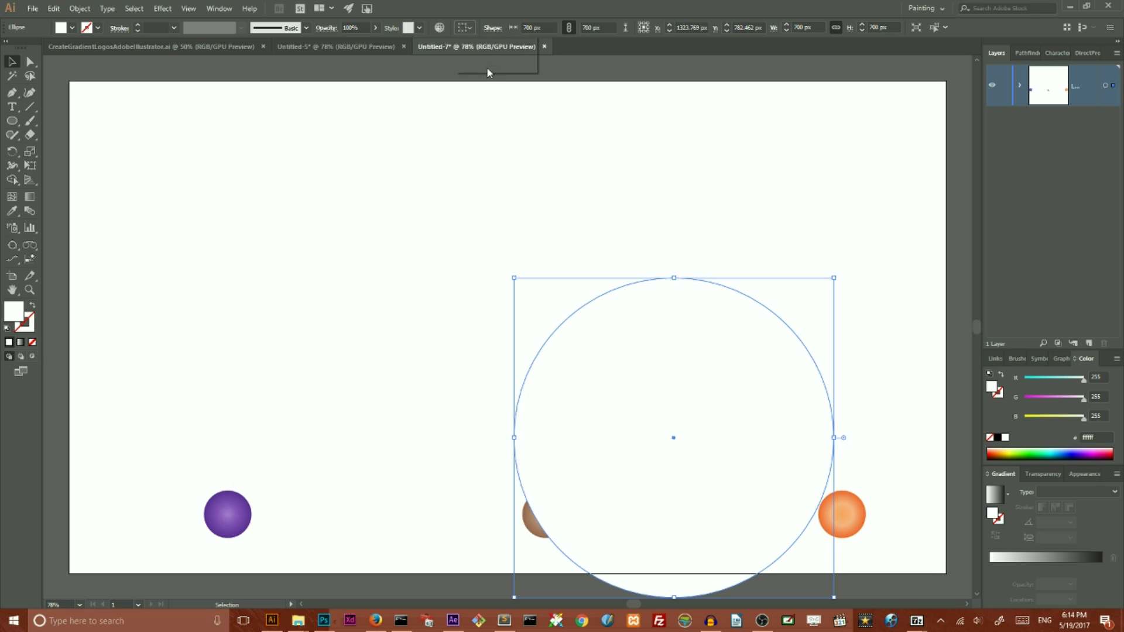
{"action": "left_click", "coordinate": [490, 67]}
{"action": "left_click", "coordinate": [501, 27]}
{"action": "left_click", "coordinate": [535, 27]}
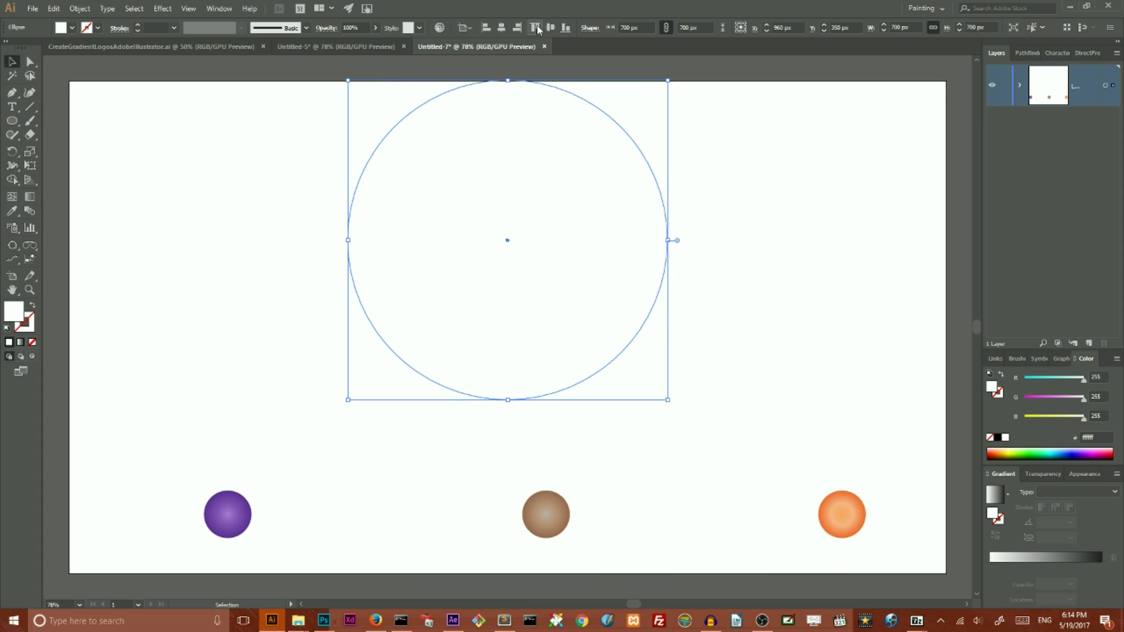
{"action": "left_click", "coordinate": [550, 28]}
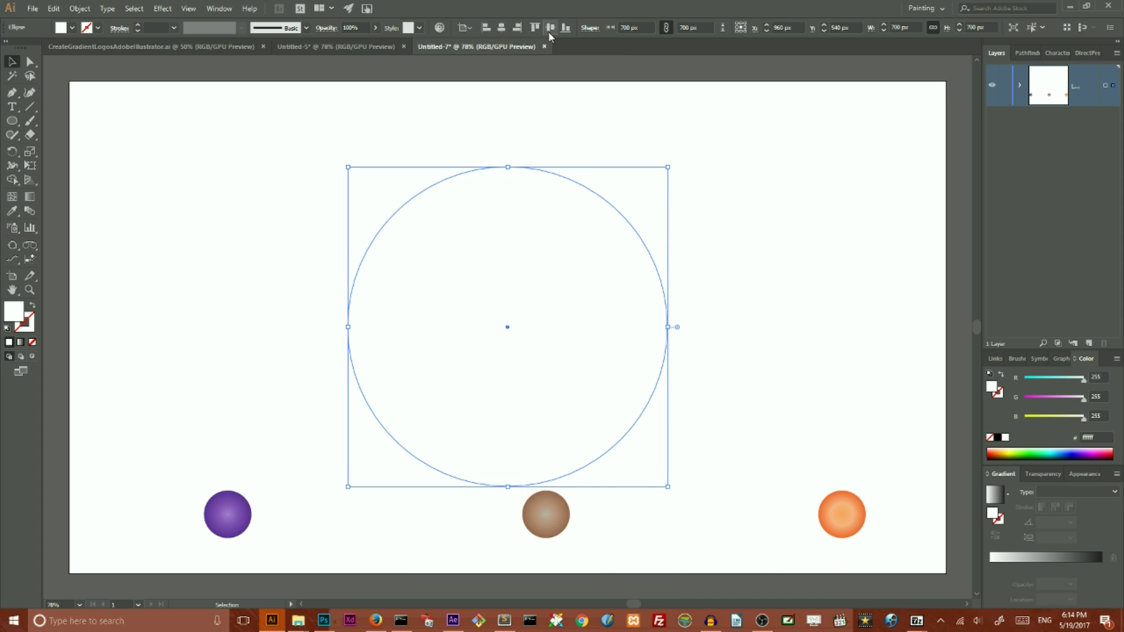
Swap the circle to no fill with a black stroke
{"action": "left_click", "coordinate": [32, 307]}
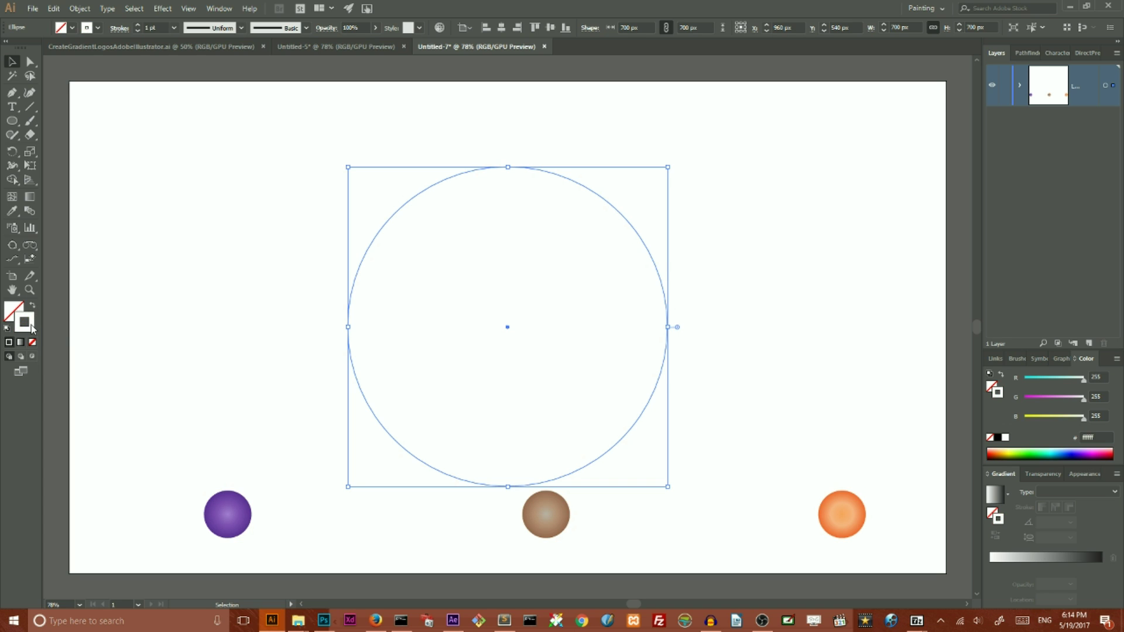
{"action": "double_click", "coordinate": [32, 329]}
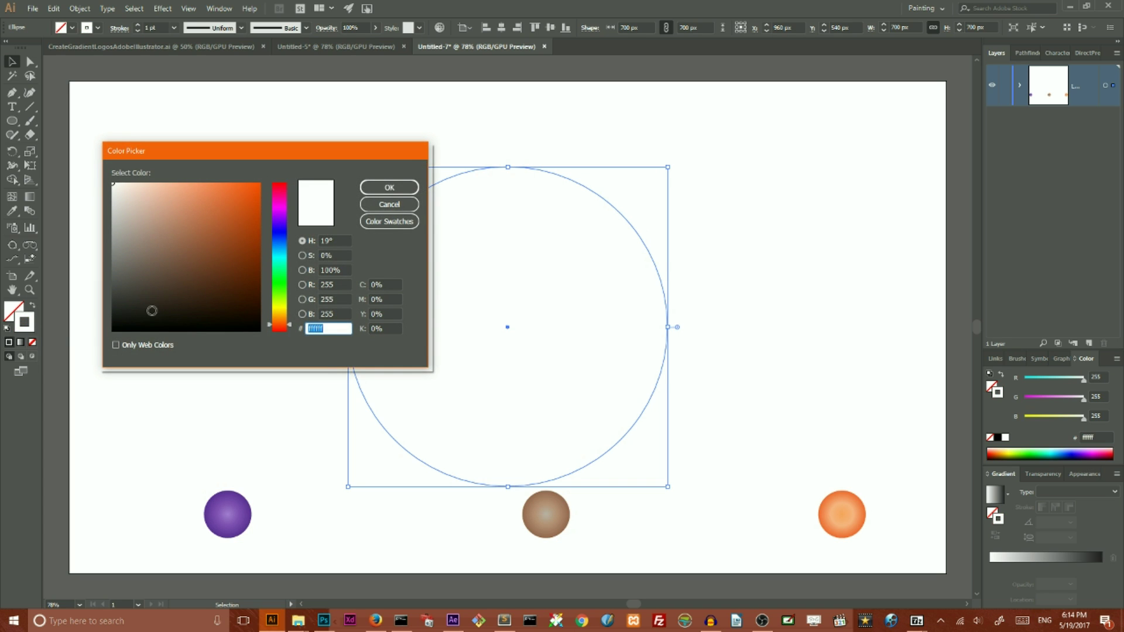
{"action": "left_click", "coordinate": [105, 332]}
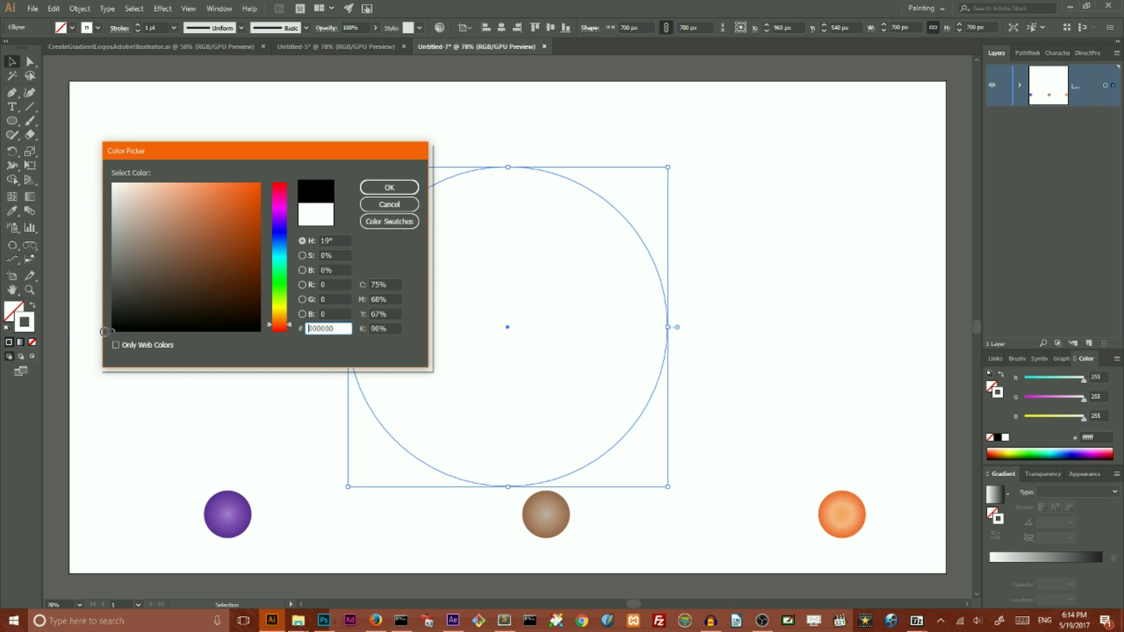
{"action": "left_click", "coordinate": [389, 187]}
{"action": "left_click_drag", "start_coordinate": [557, 529], "coordinate": [553, 545]}
{"action": "left_click", "coordinate": [387, 221]}
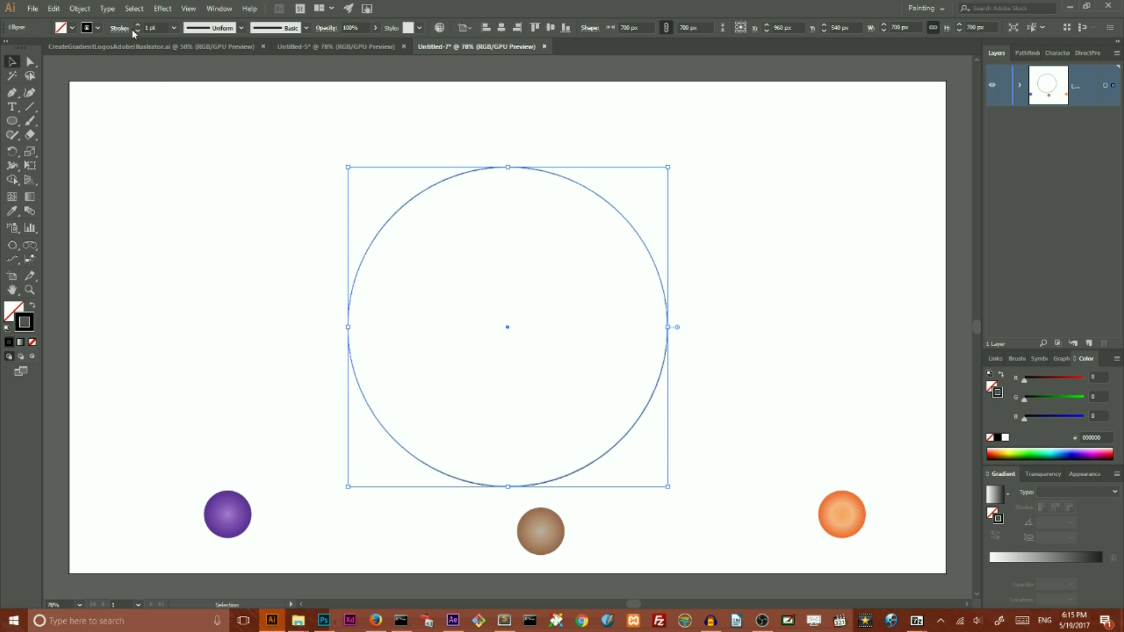
Scale a 35% uniform copy of the 700 px circle, giving a concentric 245 px circle, and select both
{"action": "left_click", "coordinate": [301, 201]}
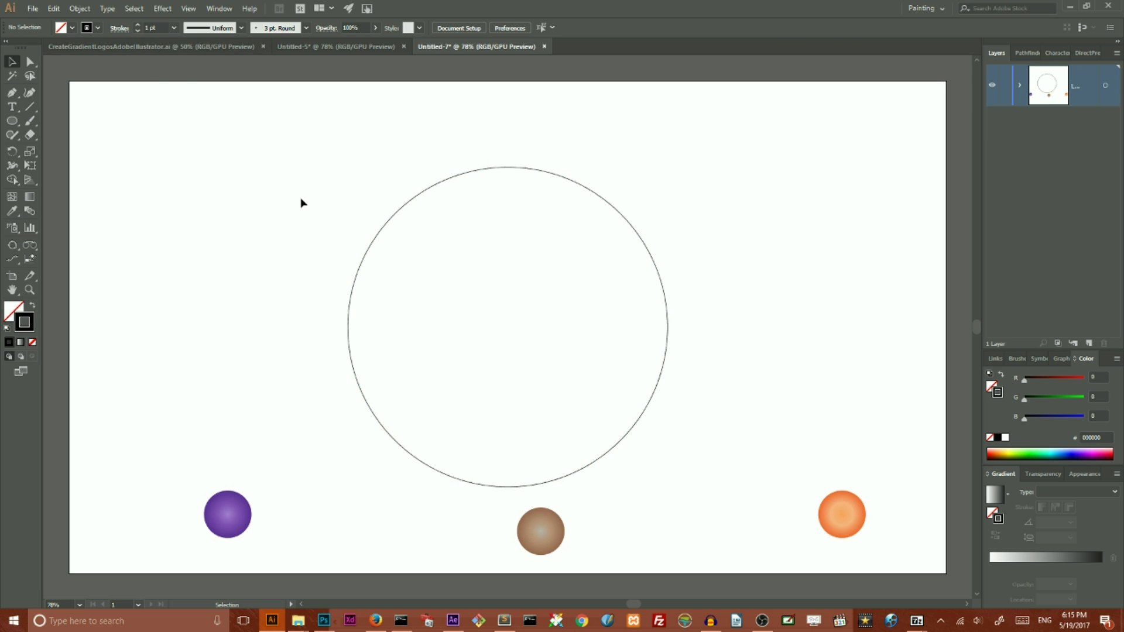
{"action": "left_click", "coordinate": [367, 251]}
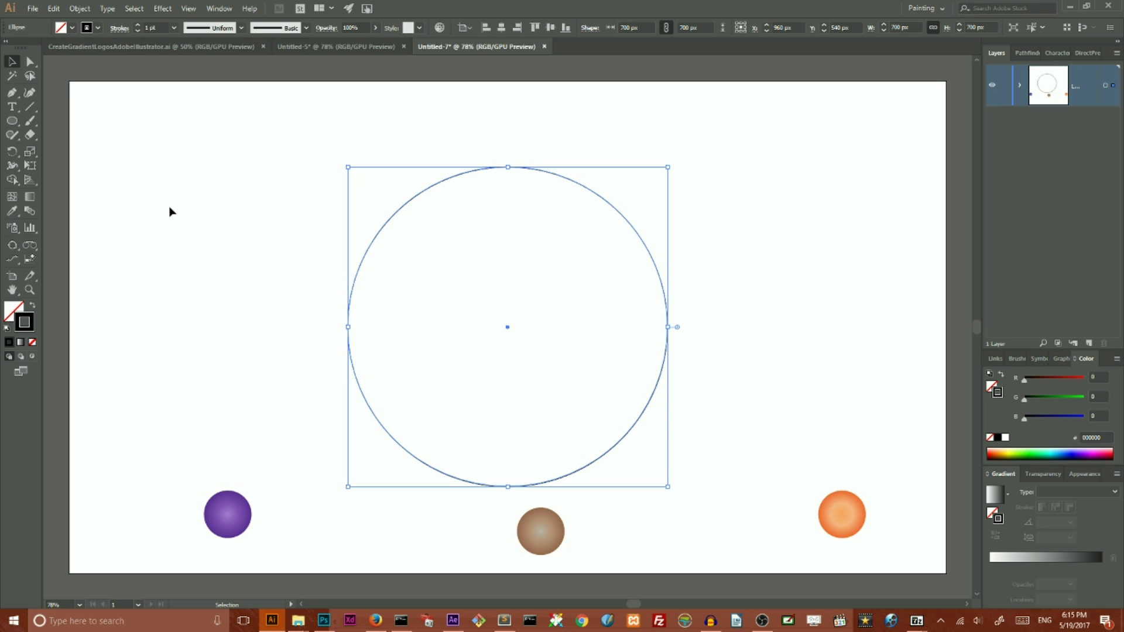
{"action": "left_click", "coordinate": [30, 151]}
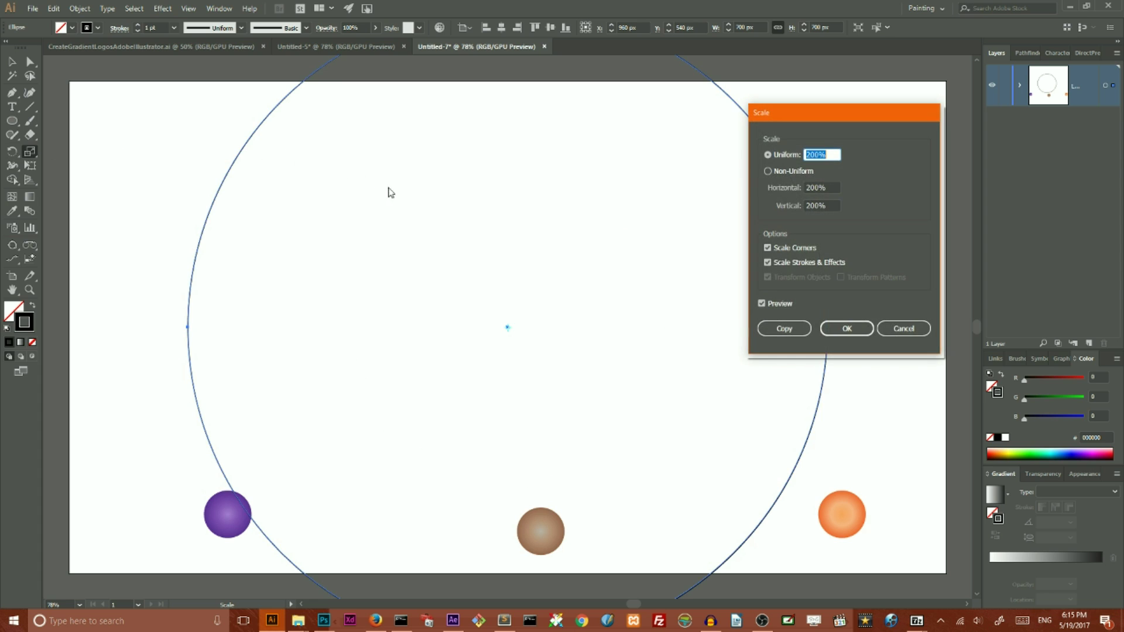
{"action": "left_click_drag", "start_coordinate": [821, 155], "coordinate": [800, 162]}
{"action": "key", "text": "BackSpace"}
{"action": "type", "text": "35"}
{"action": "left_click", "coordinate": [783, 327]}
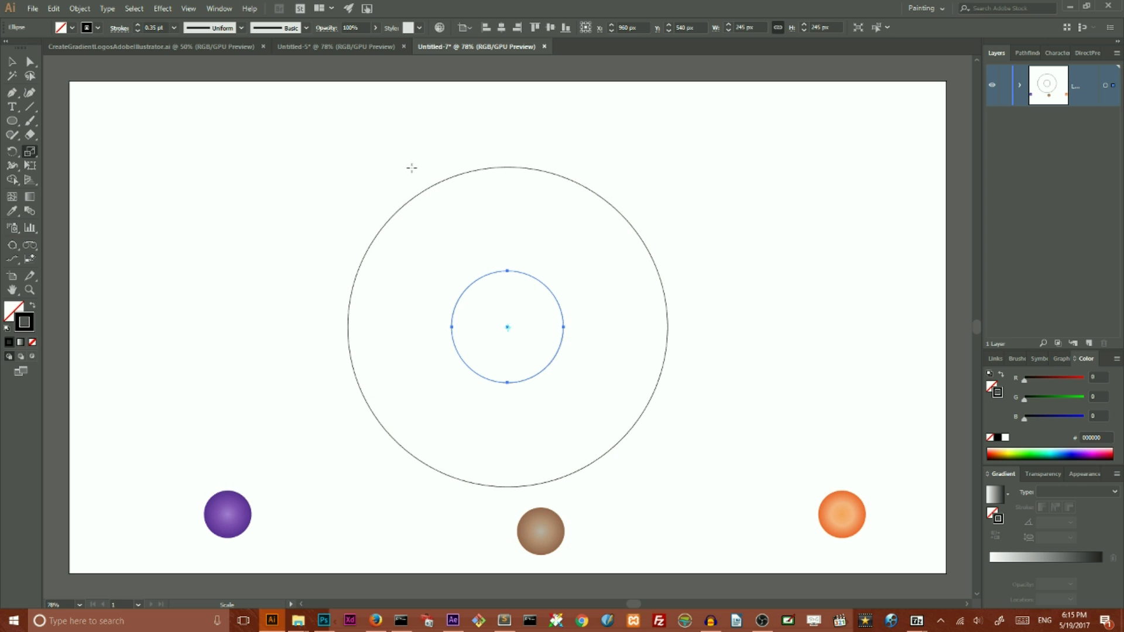
{"action": "left_click", "coordinate": [12, 62]}
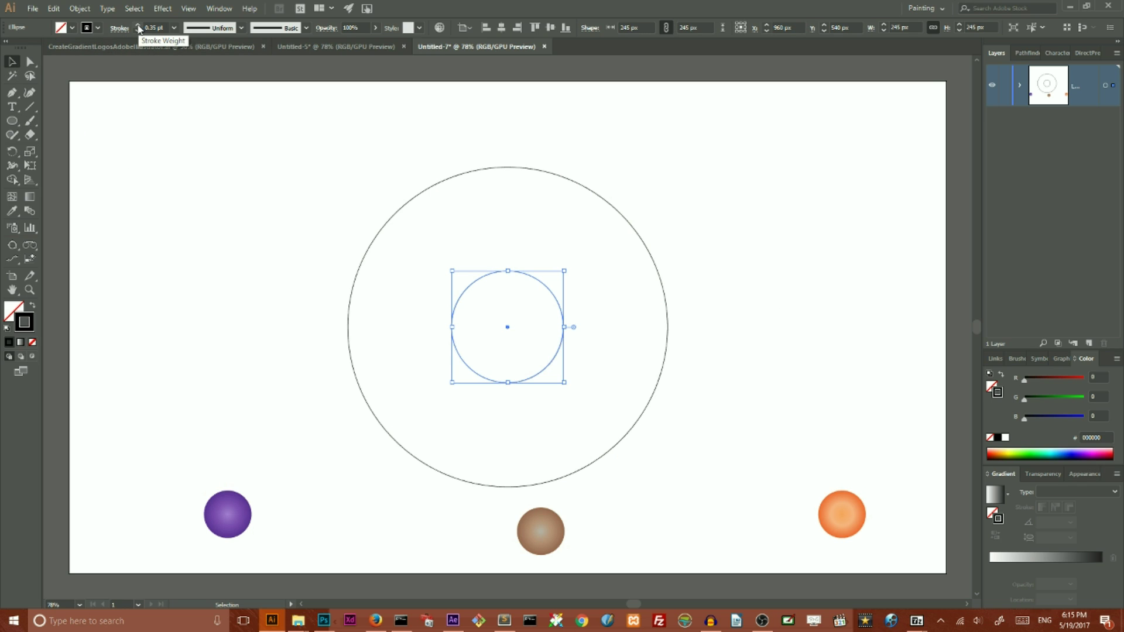
{"action": "left_click", "coordinate": [291, 178]}
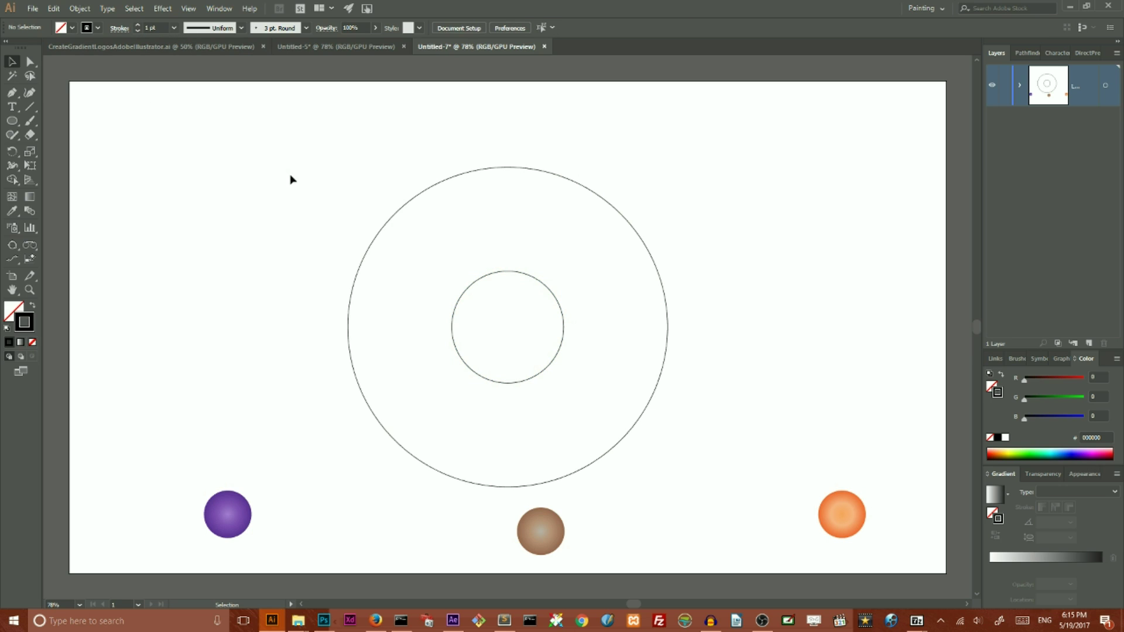
{"action": "left_click_drag", "start_coordinate": [303, 168], "coordinate": [738, 399]}
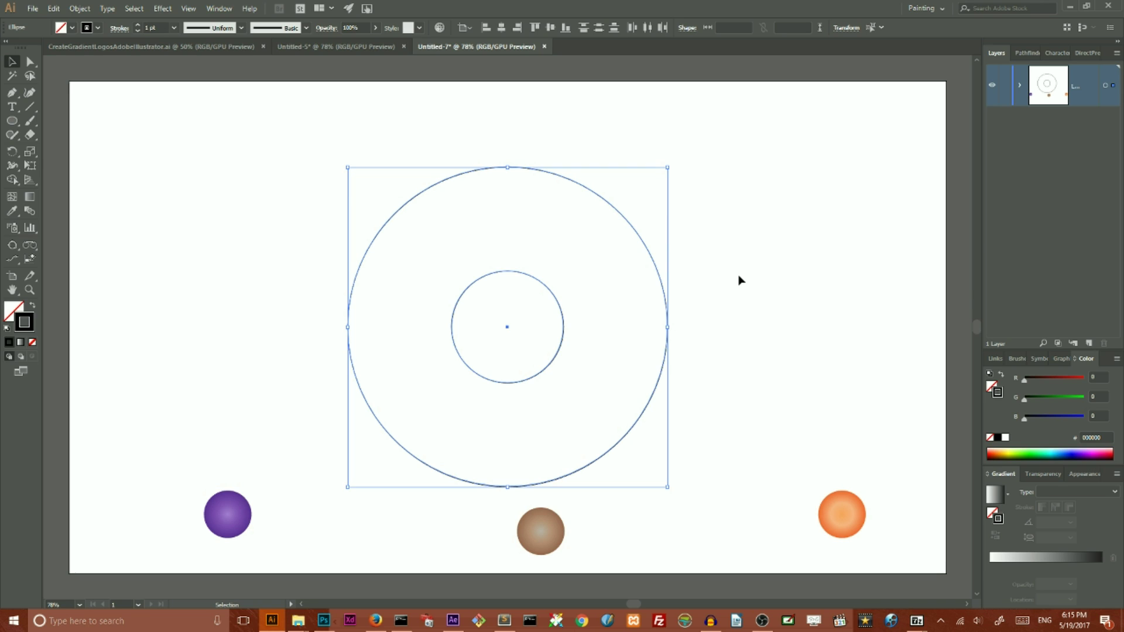
Draw a 474 × 474 px circle with the Ellipse tool
{"action": "left_click", "coordinate": [13, 121]}
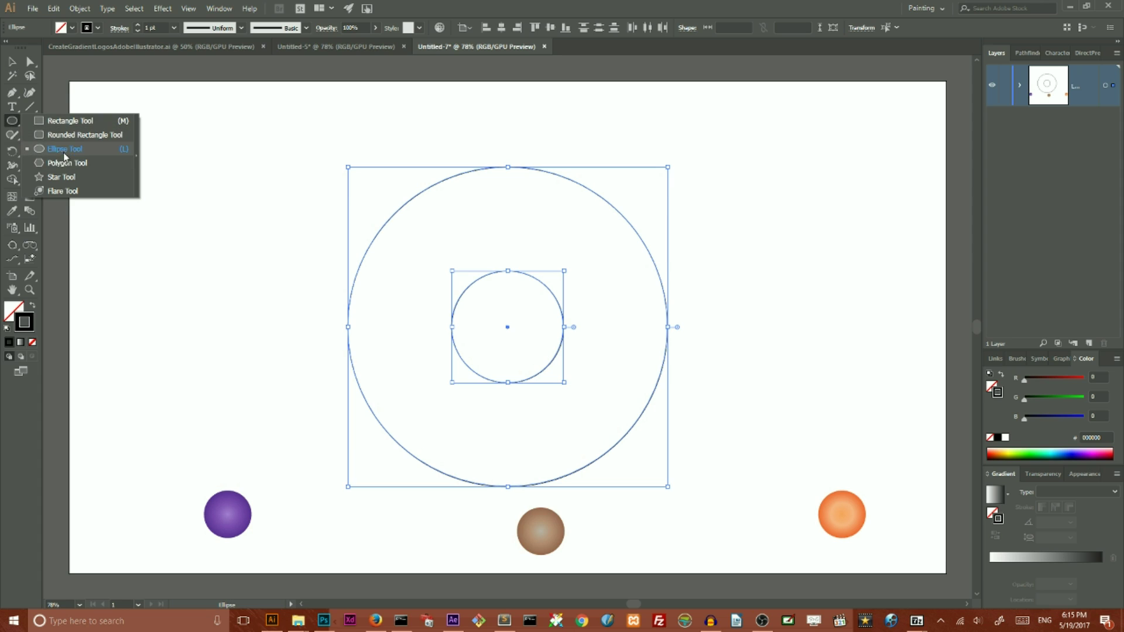
{"action": "left_click", "coordinate": [469, 222]}
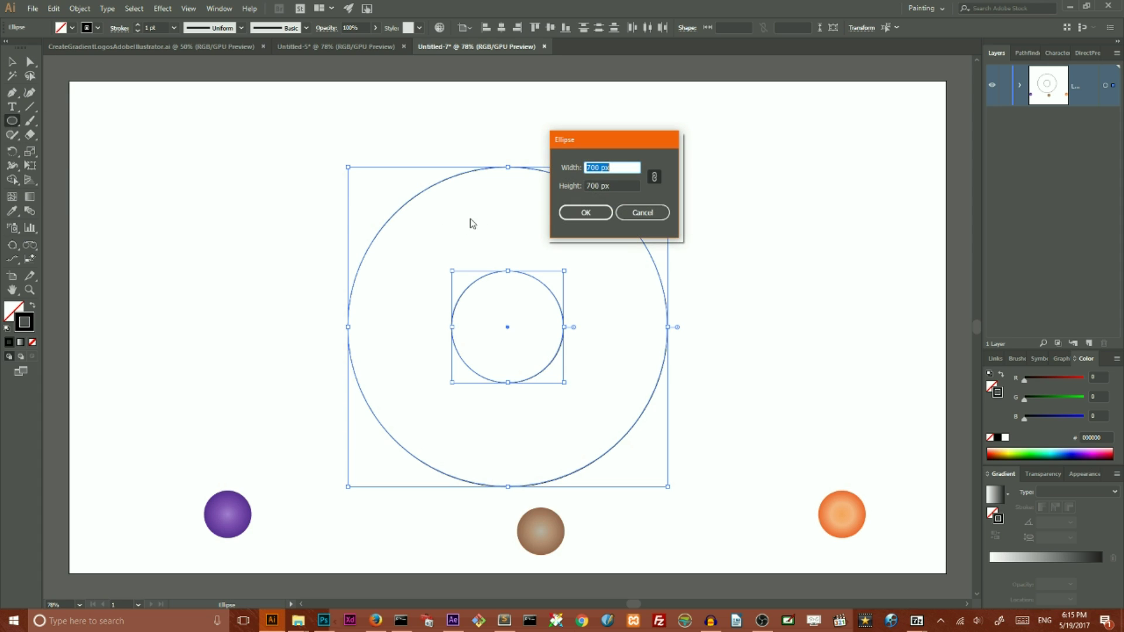
{"action": "left_click", "coordinate": [598, 168]}
{"action": "left_click_drag", "start_coordinate": [598, 168], "coordinate": [566, 174]}
{"action": "type", "text": "474"}
{"action": "left_click", "coordinate": [585, 213]}
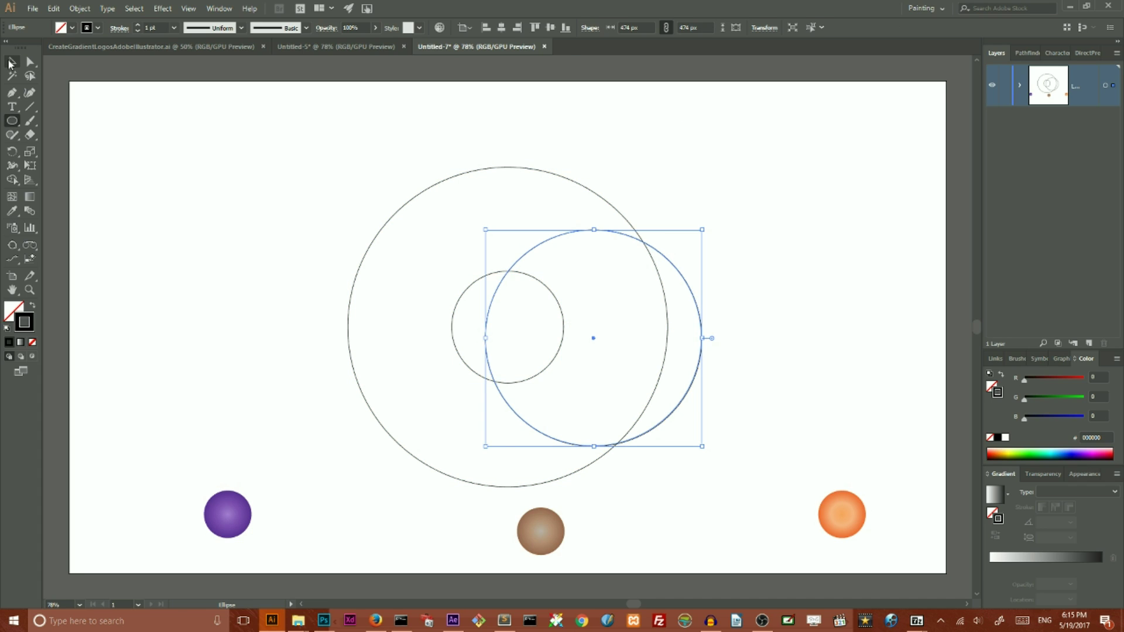
Centre the 474 px circle horizontally on the artboard
{"action": "left_click", "coordinate": [10, 62]}
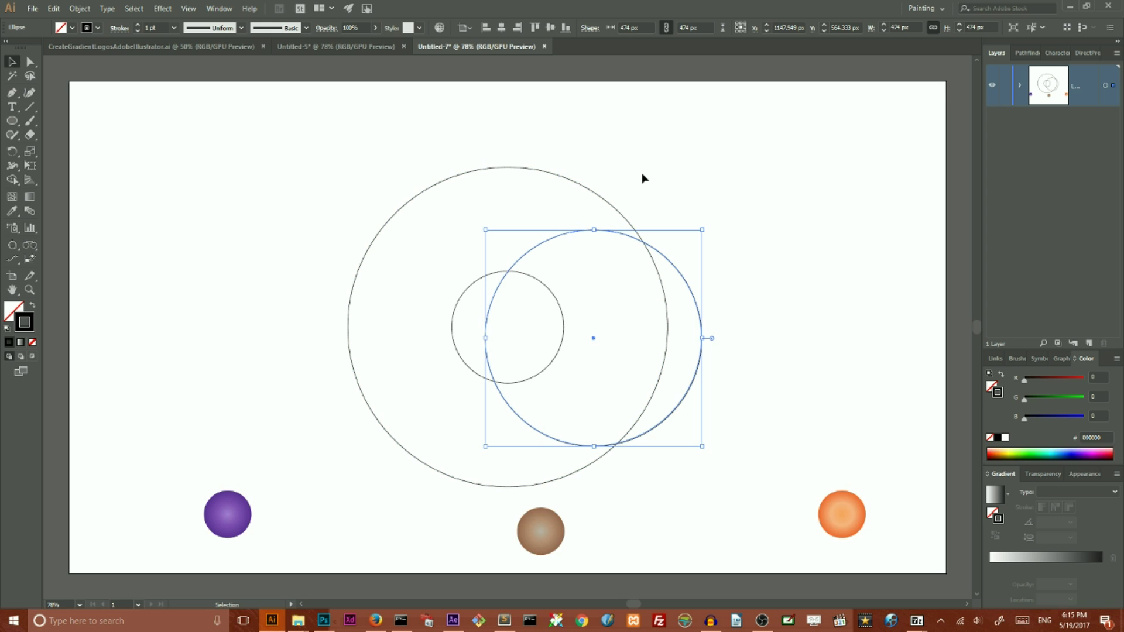
{"action": "left_click", "coordinate": [501, 30]}
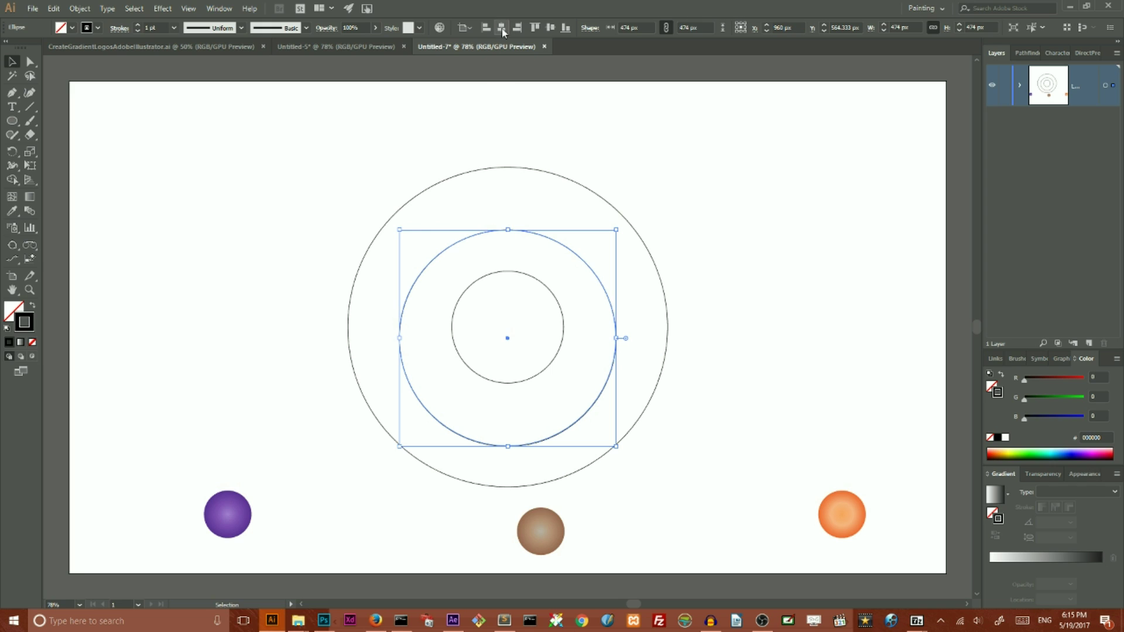
{"action": "left_click", "coordinate": [421, 120]}
{"action": "left_click_drag", "start_coordinate": [399, 136], "coordinate": [473, 192]}
Align the middle circle's top to the outer circle's top using Align To Selection
{"action": "left_click", "coordinate": [523, 231], "text": "shift"}
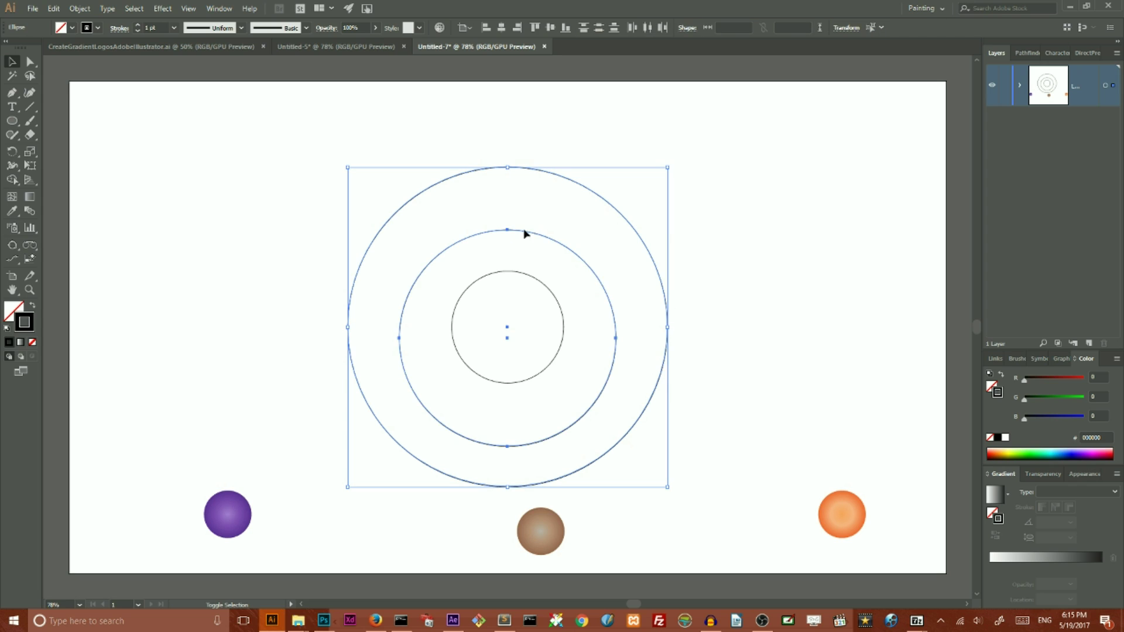
{"action": "left_click", "coordinate": [468, 29]}
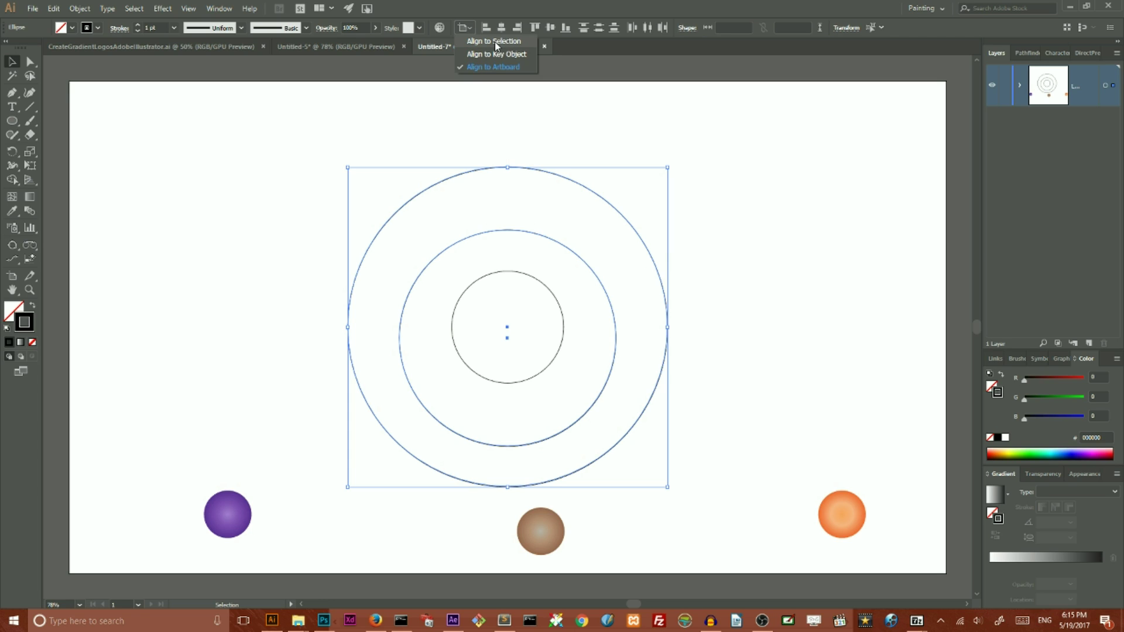
{"action": "left_click", "coordinate": [494, 41]}
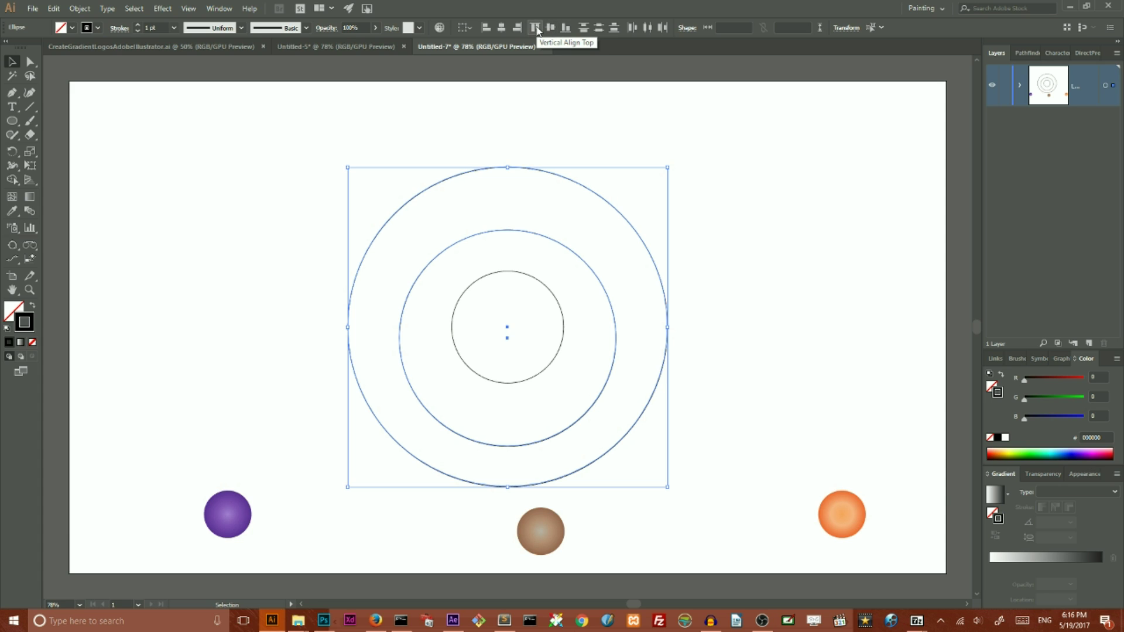
{"action": "left_click", "coordinate": [535, 28]}
Group the outer and middle circles, set alignment to the artboard, then ungroup them
{"action": "left_click_drag", "start_coordinate": [457, 128], "coordinate": [561, 203]}
{"action": "right_click", "coordinate": [528, 170]}
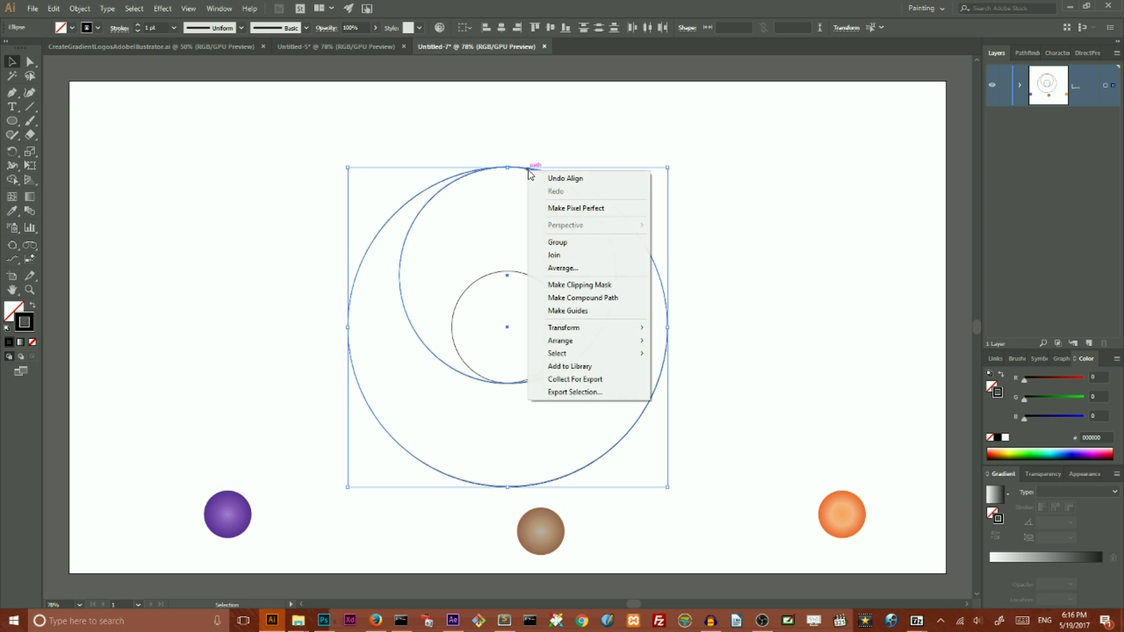
{"action": "left_click", "coordinate": [558, 243]}
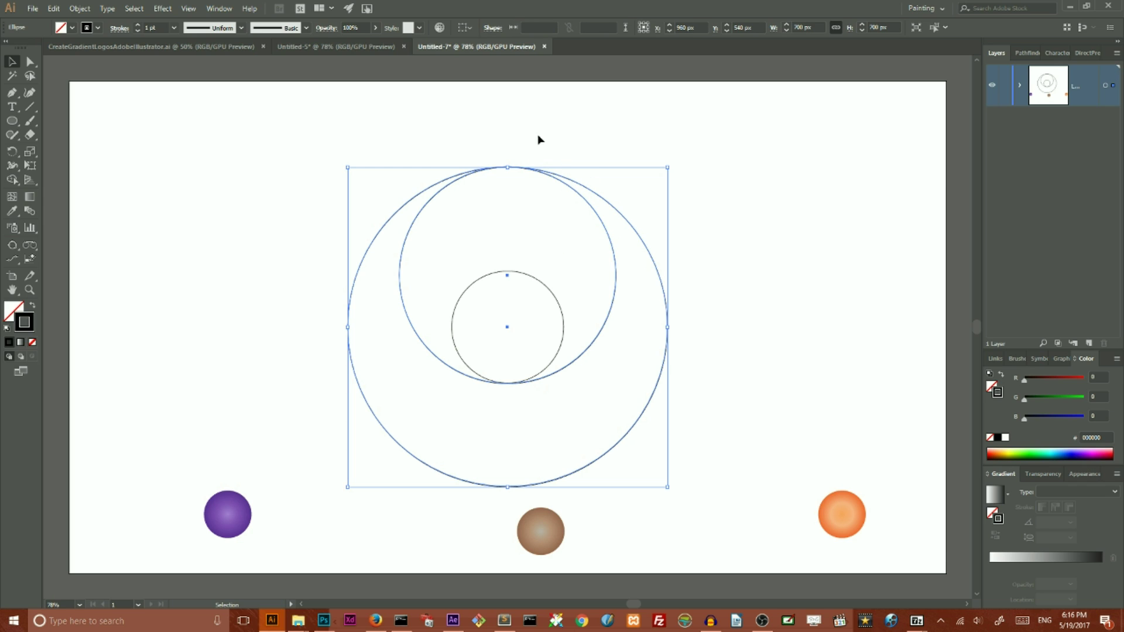
{"action": "left_click", "coordinate": [463, 29]}
{"action": "left_click", "coordinate": [494, 65]}
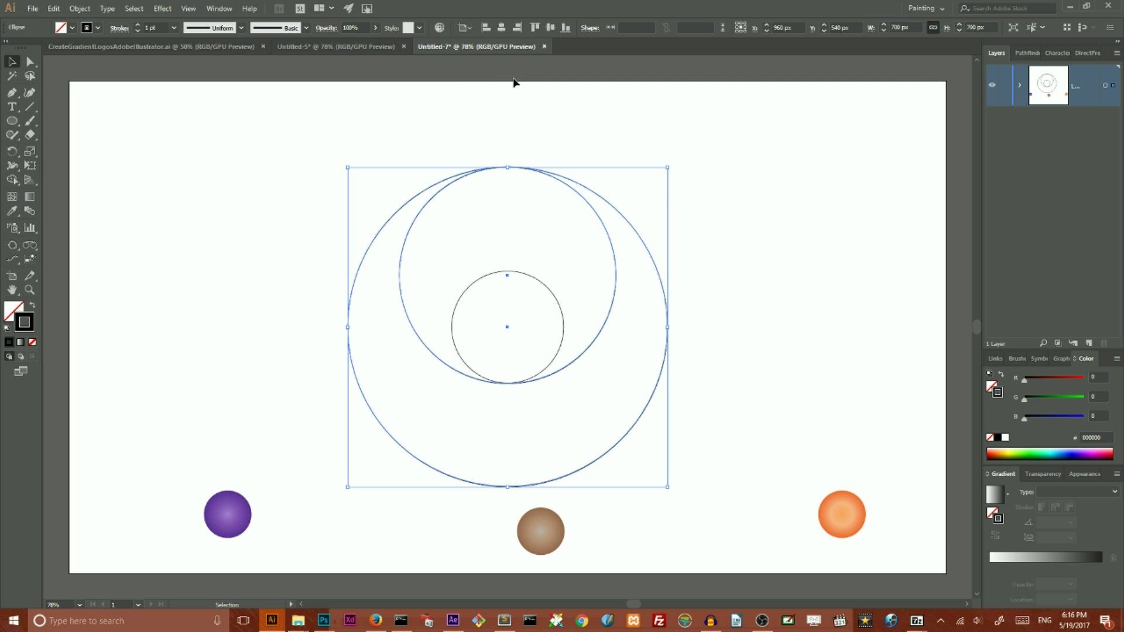
{"action": "left_click", "coordinate": [461, 129]}
{"action": "left_click", "coordinate": [436, 199]}
{"action": "right_click", "coordinate": [436, 199]}
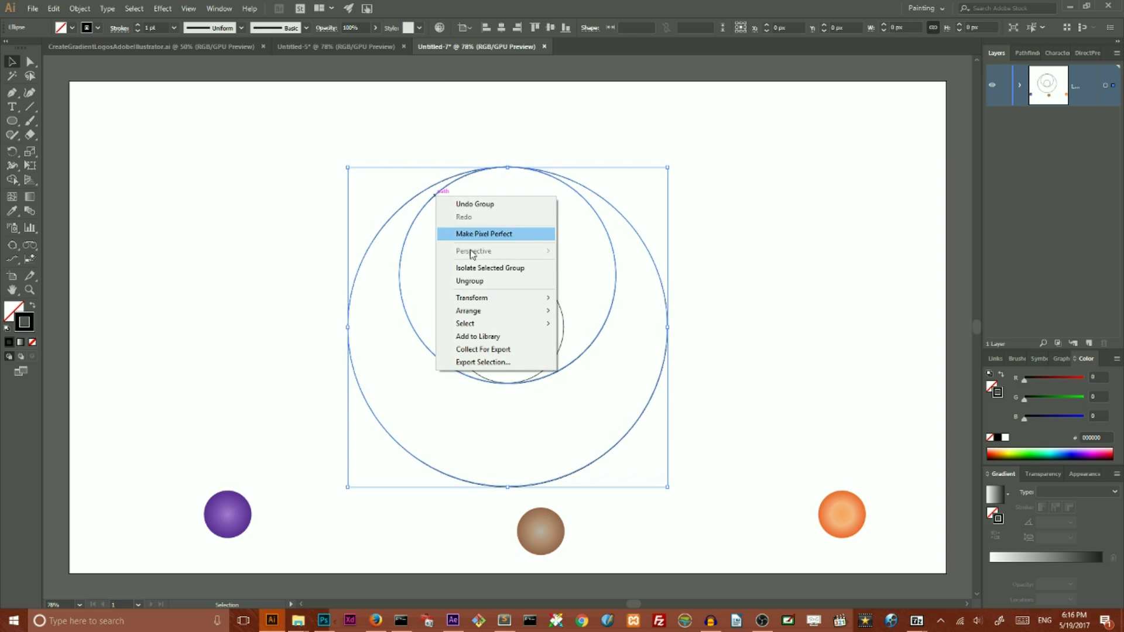
{"action": "left_click", "coordinate": [471, 283]}
Nudge the upper circle up slightly with the Up arrow key
{"action": "left_click", "coordinate": [315, 221]}
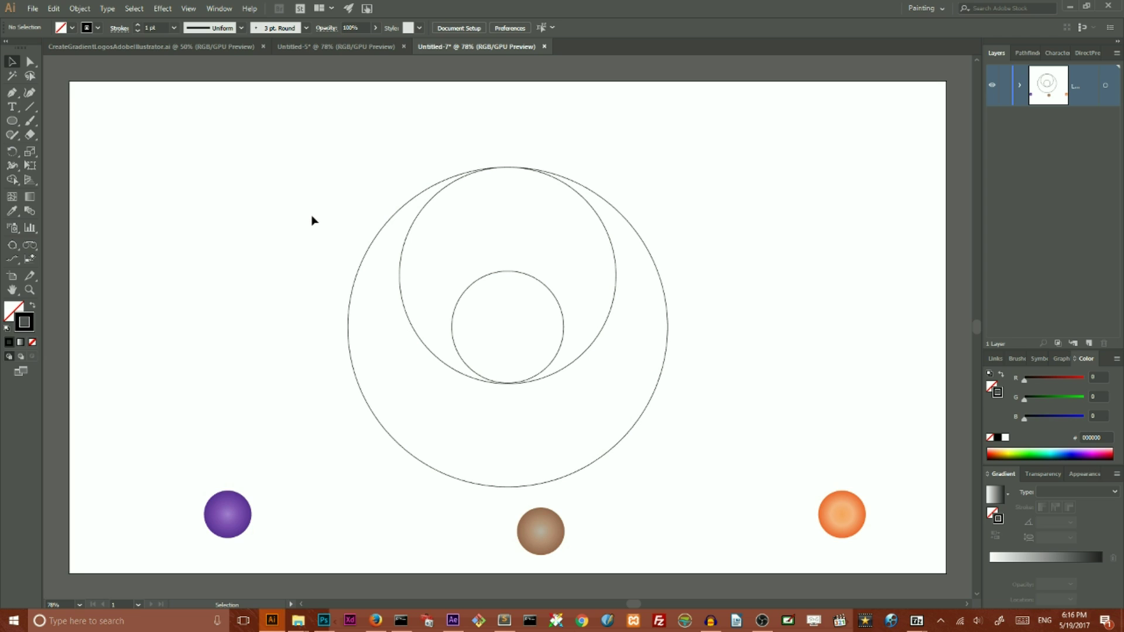
{"action": "left_click", "coordinate": [410, 236]}
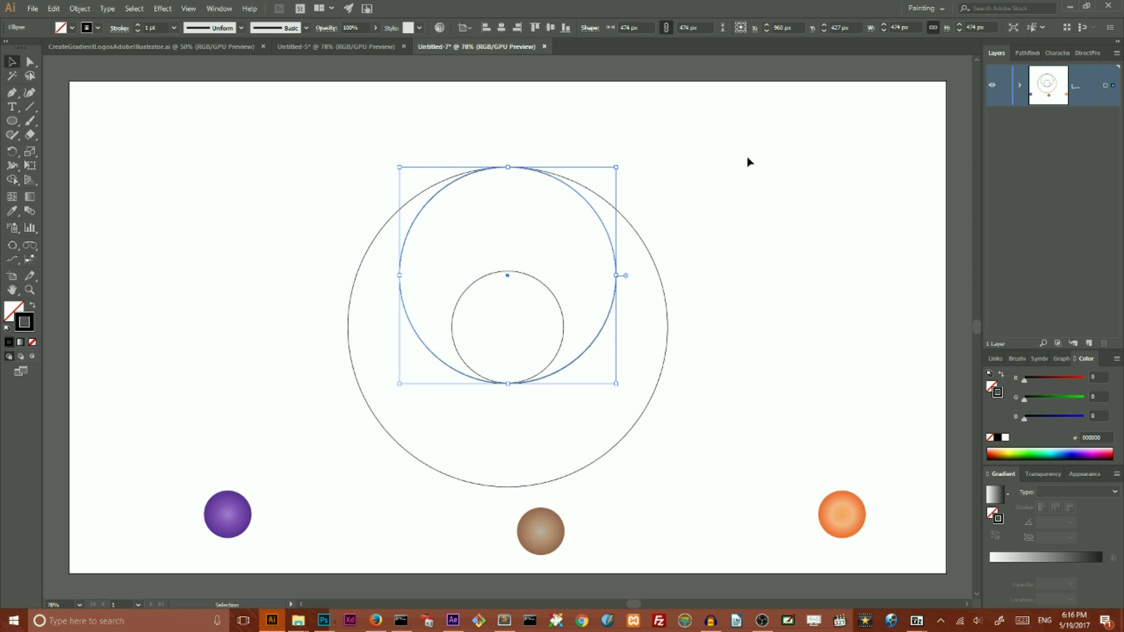
{"action": "key", "text": "Up"}
Switch to Outline view with Ctrl+Y and select only the upper 474 px circle
{"action": "left_click_drag", "start_coordinate": [294, 151], "coordinate": [673, 321]}
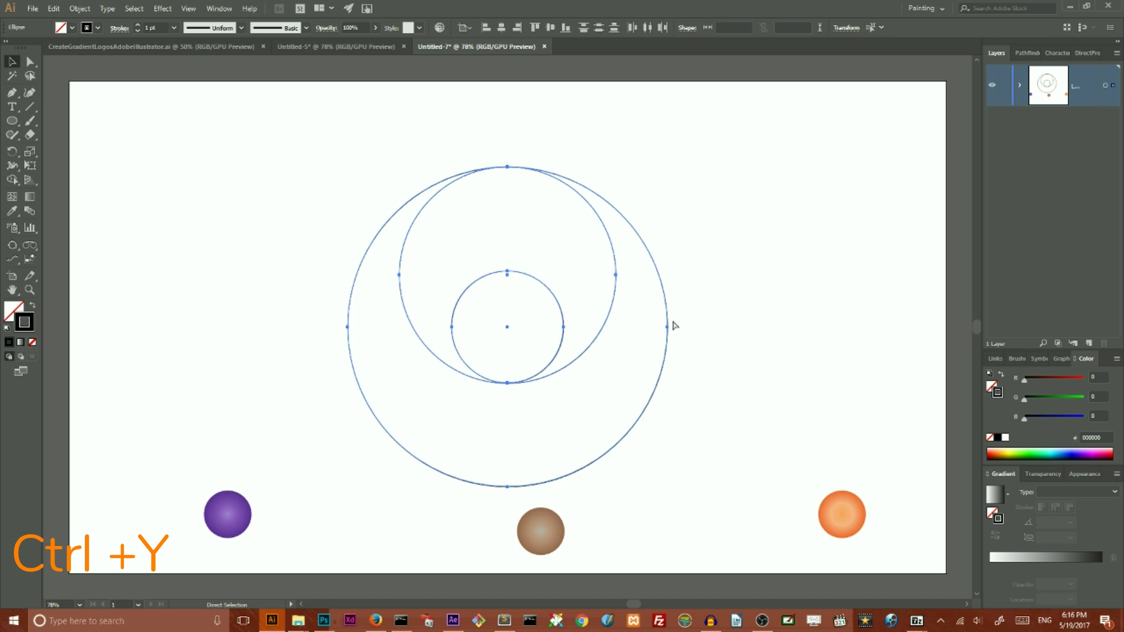
{"action": "key", "text": "ctrl+y"}
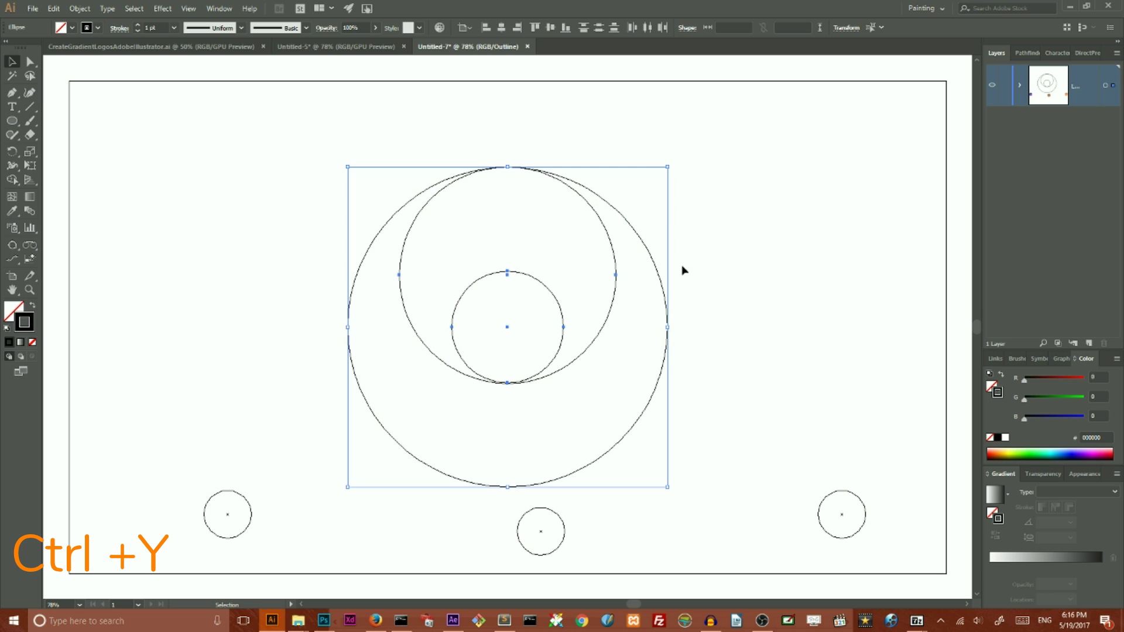
{"action": "left_click", "coordinate": [692, 211]}
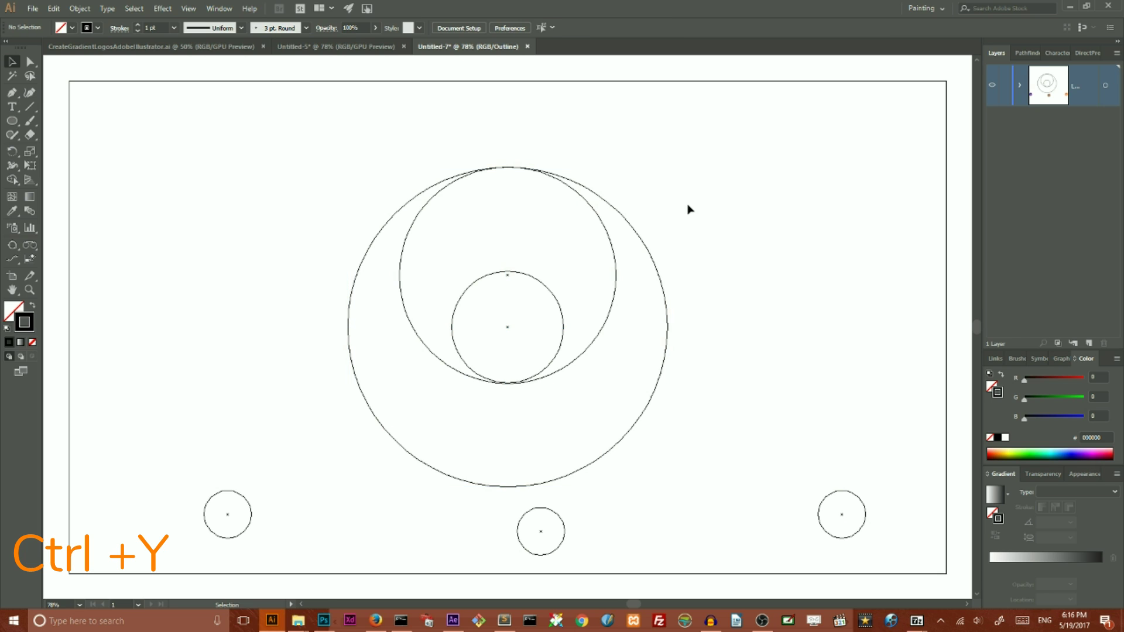
{"action": "left_click", "coordinate": [615, 257]}
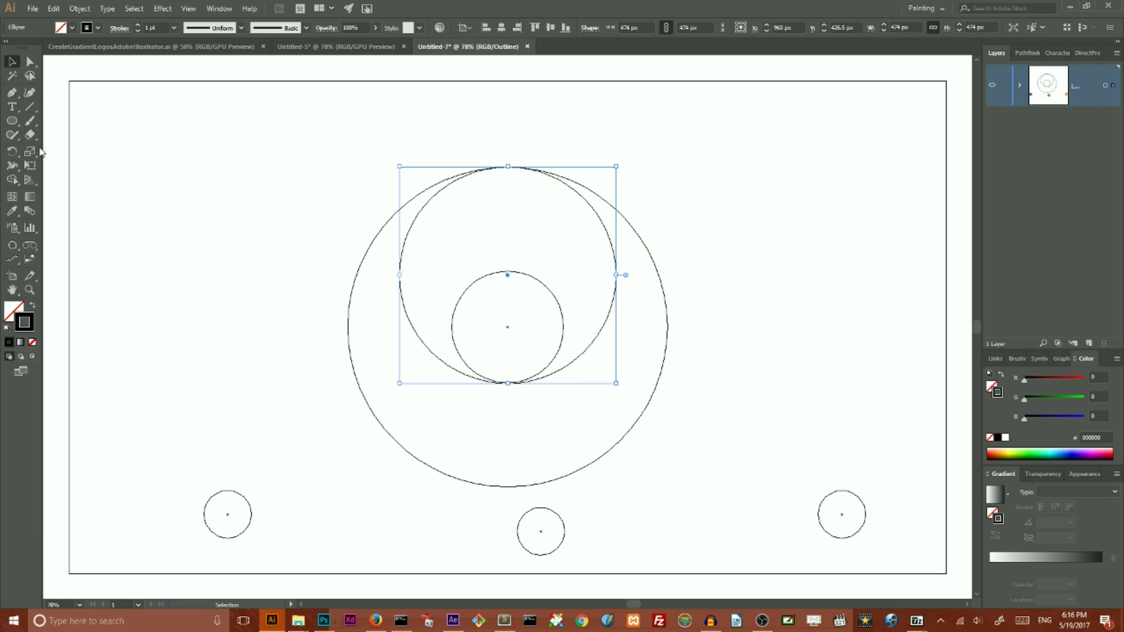
Set a 120° rotation of the upper circle pivoting on the inner circle's centre
{"action": "left_click_drag", "start_coordinate": [12, 151], "coordinate": [66, 155]}
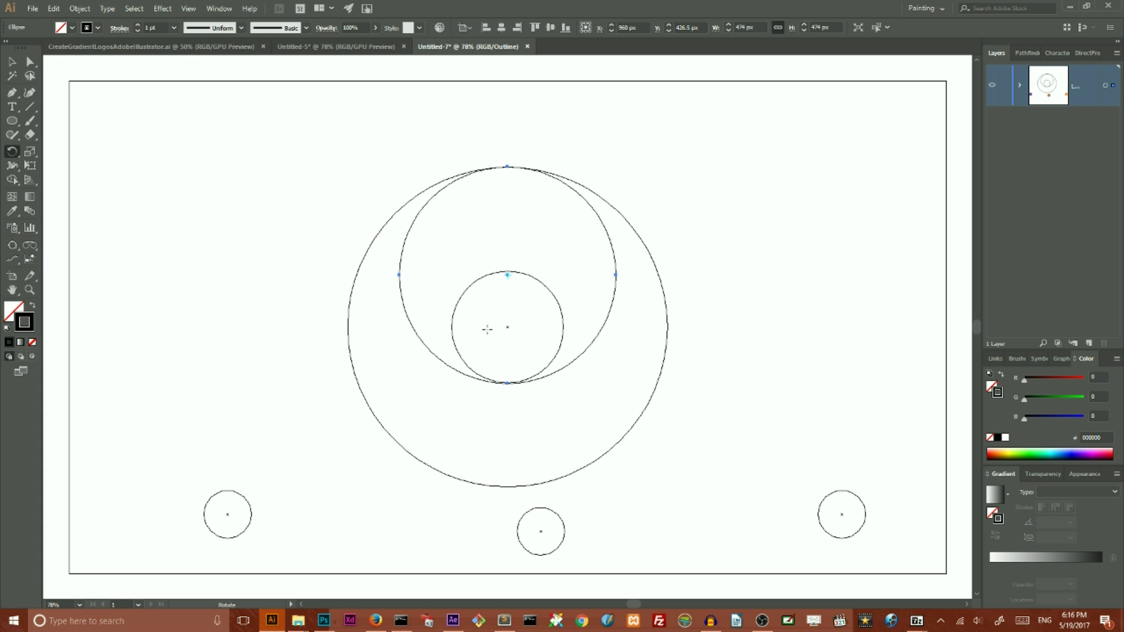
{"action": "left_click", "coordinate": [188, 8]}
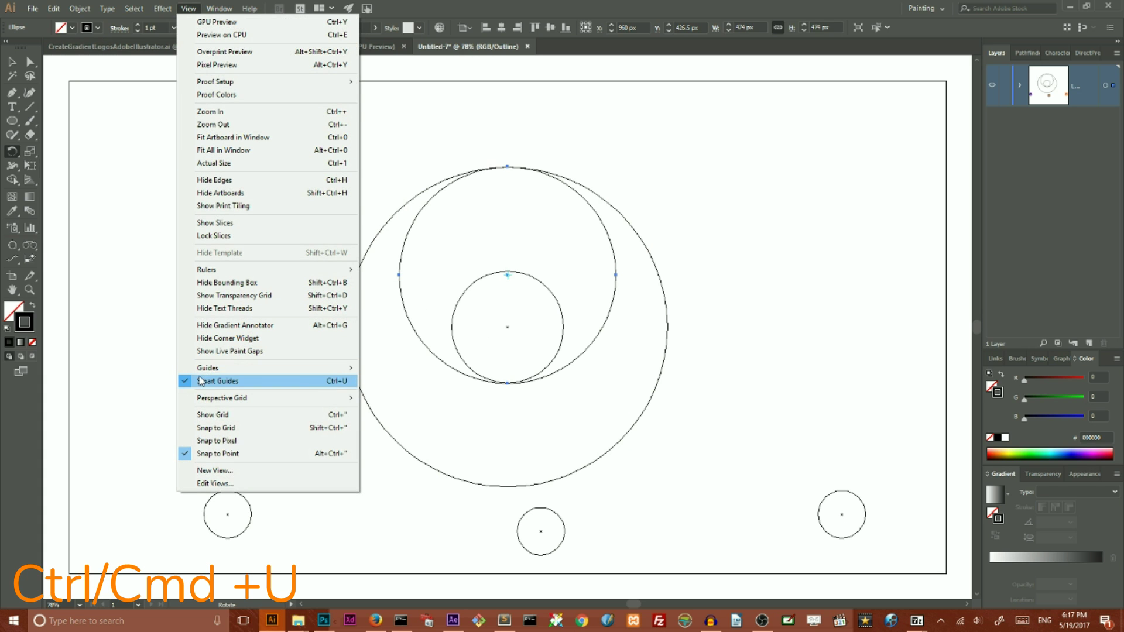
{"action": "left_click", "coordinate": [15, 154]}
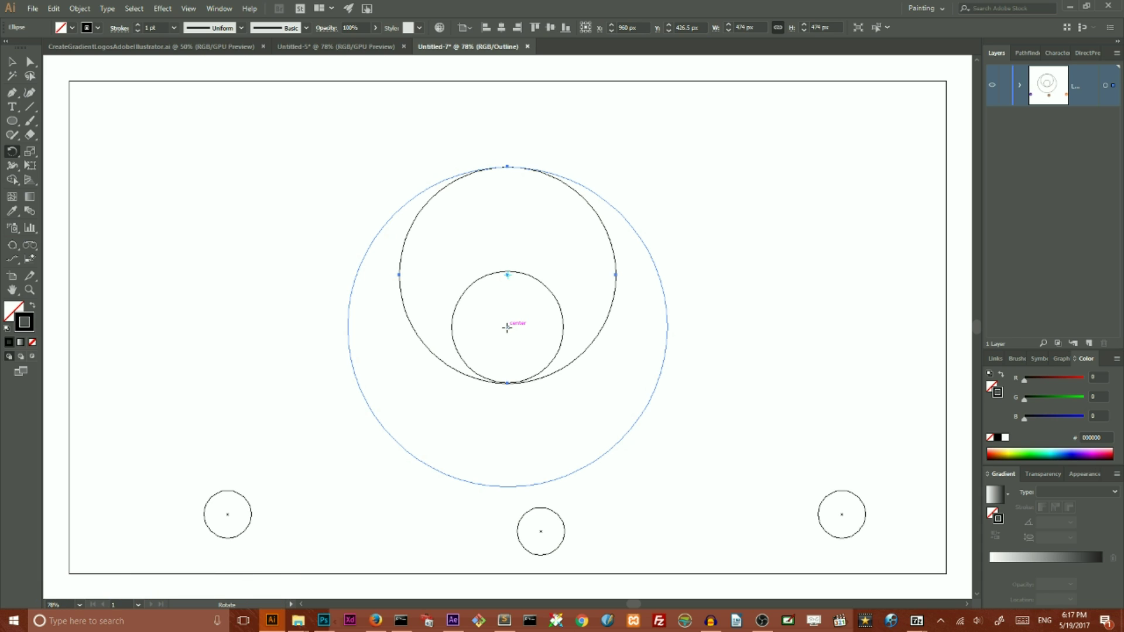
{"action": "left_click", "coordinate": [507, 327], "text": "alt"}
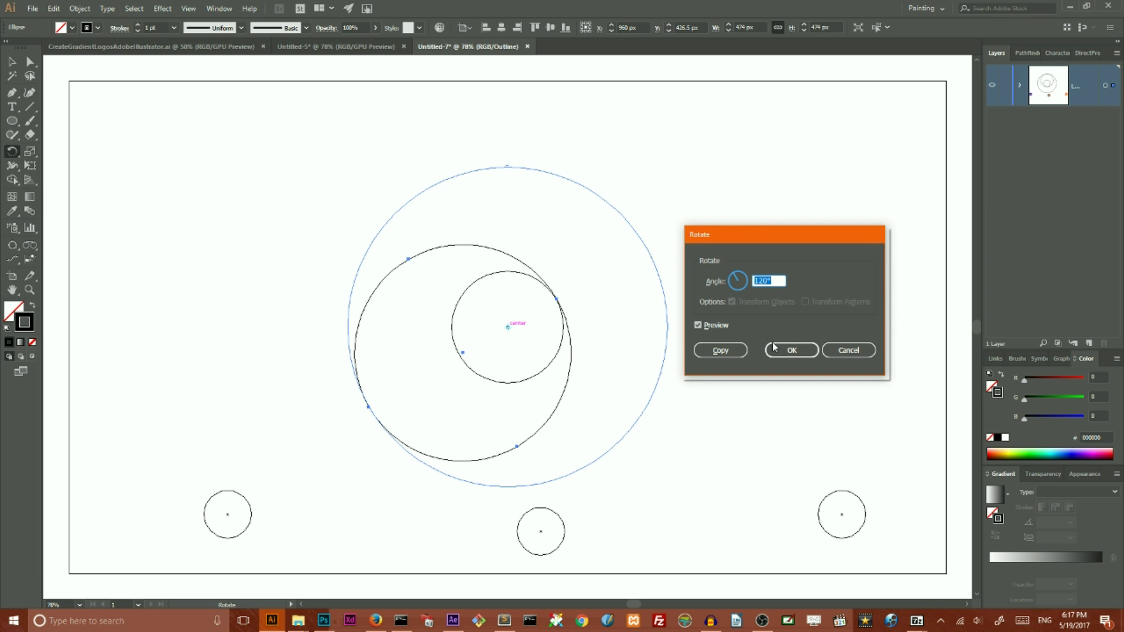
Make a 120° rotated copy of the upper circle
{"action": "left_click_drag", "start_coordinate": [746, 233], "coordinate": [214, 134]}
{"action": "left_click", "coordinate": [243, 180]}
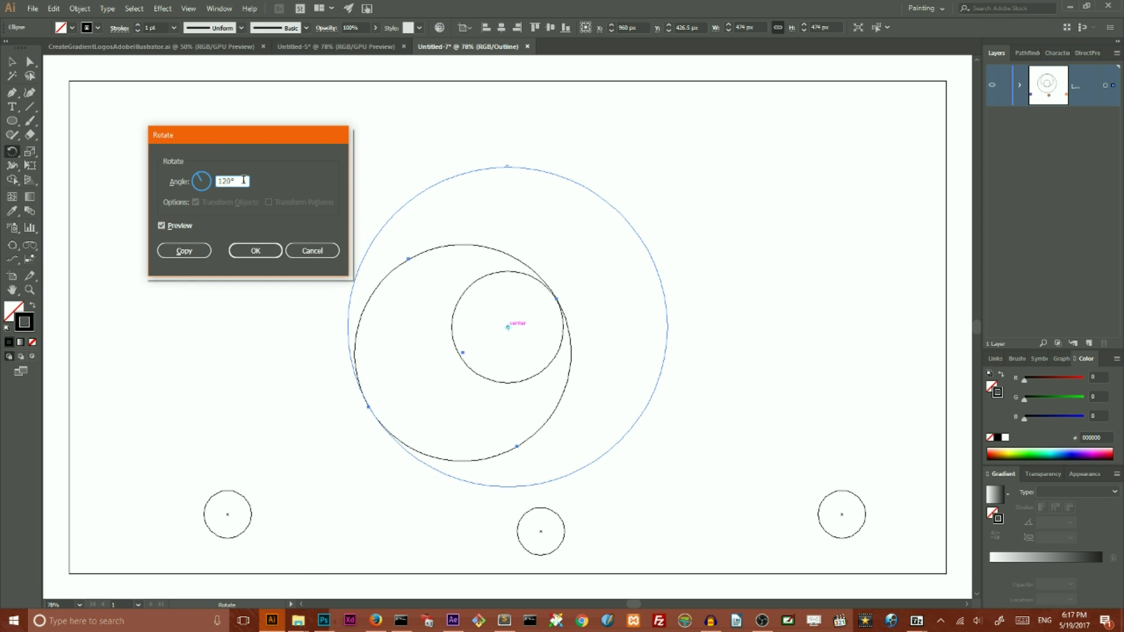
{"action": "left_click", "coordinate": [182, 251]}
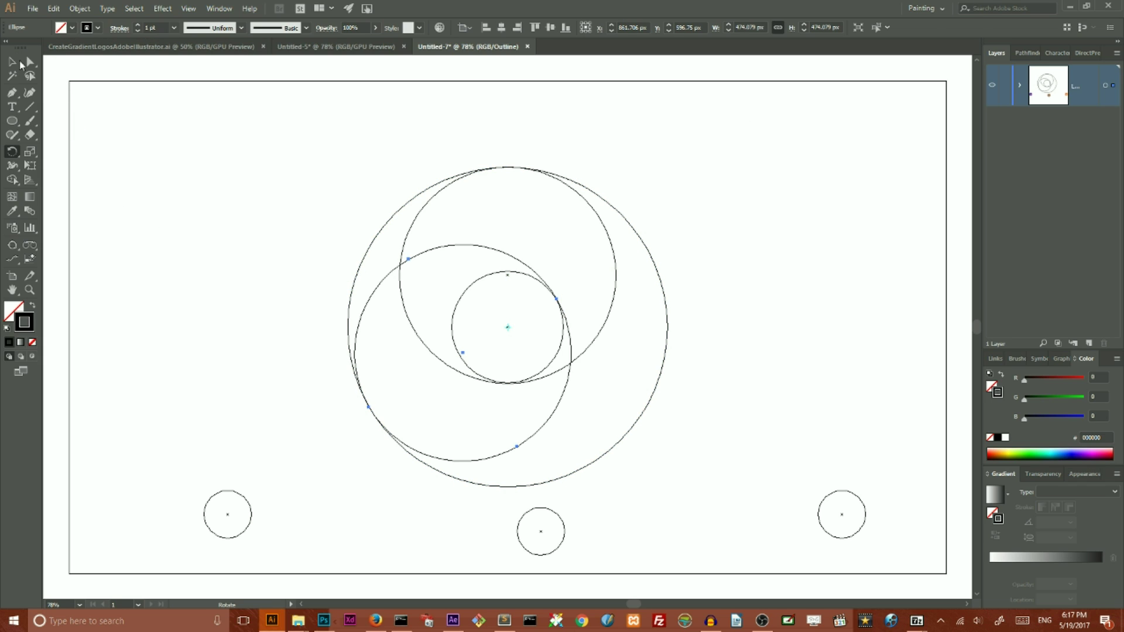
{"action": "left_click", "coordinate": [12, 63]}
Repeat the rotated copy with Ctrl+D and shift the left rotated circle about 155 px right
{"action": "key", "text": "ctrl+d"}
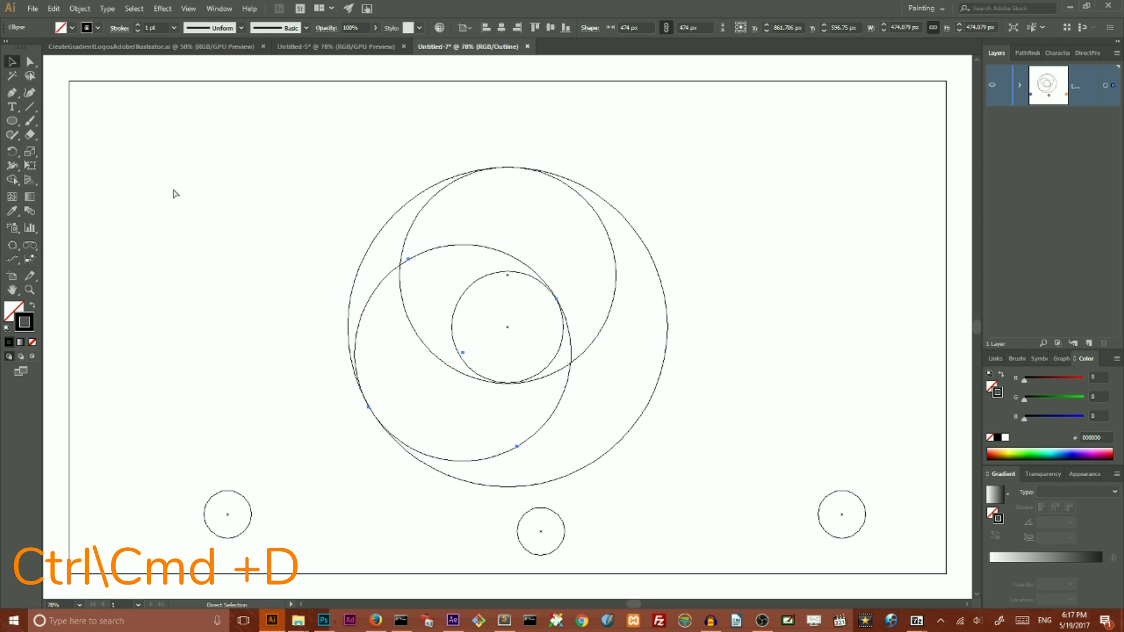
{"action": "key", "text": "ctrl+d"}
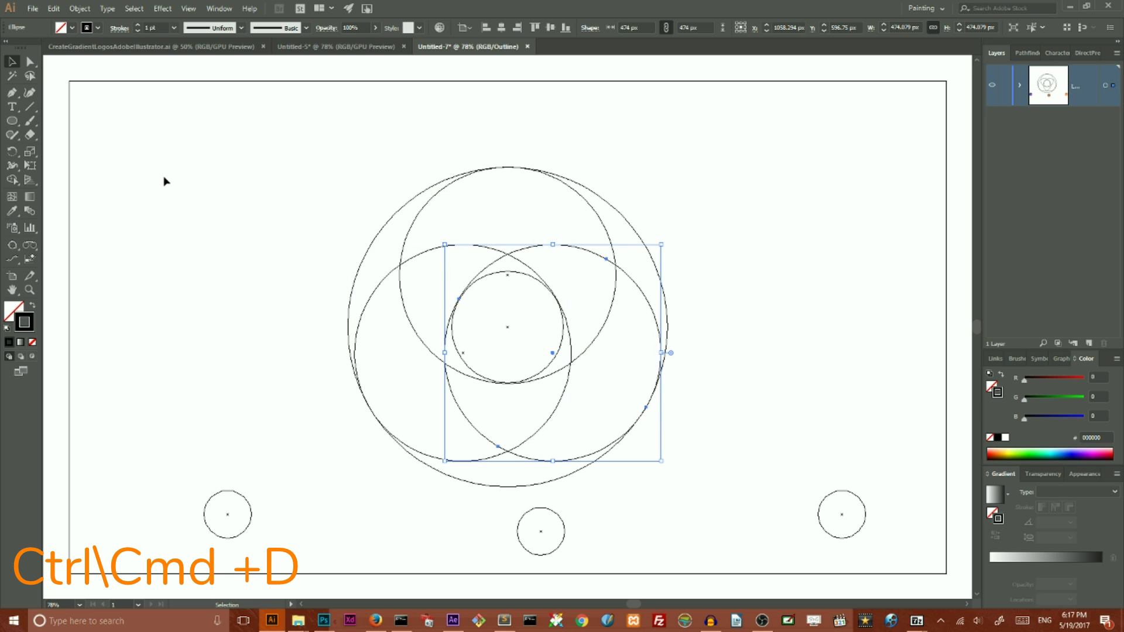
{"action": "left_click", "coordinate": [374, 296]}
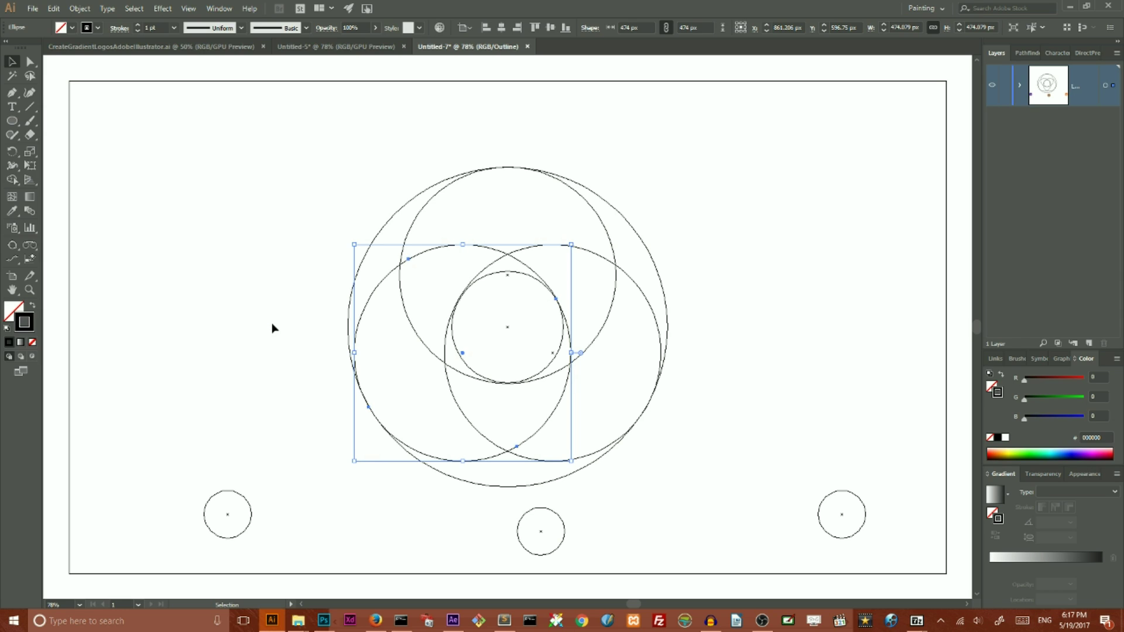
{"action": "left_click_drag", "start_coordinate": [647, 304], "coordinate": [737, 261]}
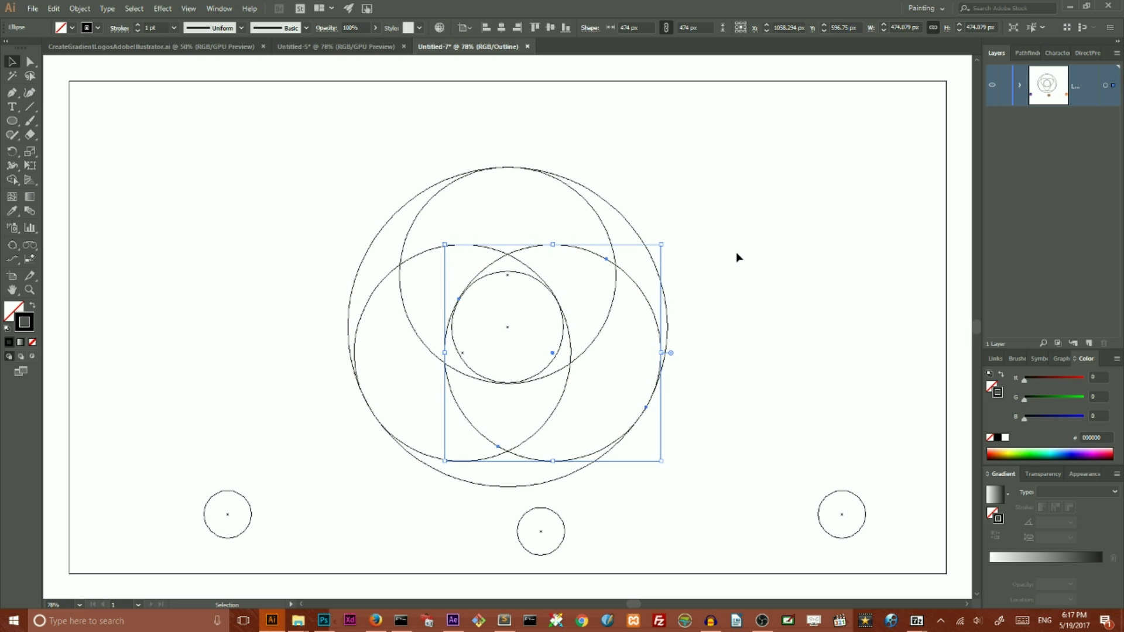
{"action": "left_click", "coordinate": [721, 223]}
Alt-drag copies of the five central circles to the artboard's upper left and upper right
{"action": "left_click_drag", "start_coordinate": [326, 142], "coordinate": [529, 322]}
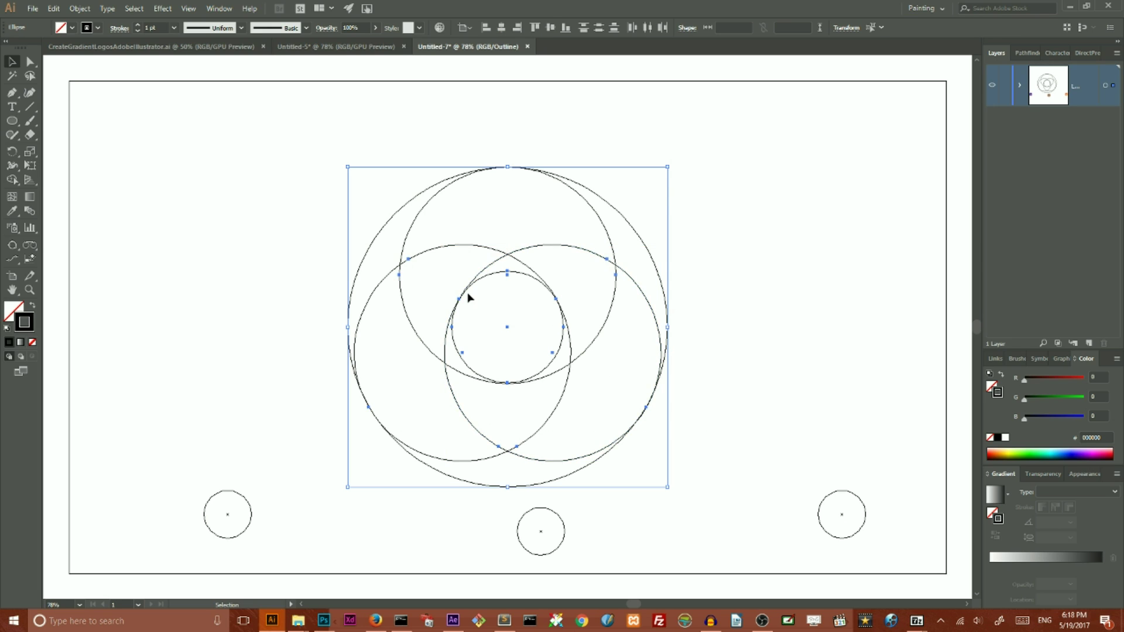
{"action": "left_click_drag", "start_coordinate": [468, 289], "coordinate": [104, 129]}
{"action": "left_click_drag", "start_coordinate": [363, 168], "coordinate": [654, 444]}
{"action": "left_click_drag", "start_coordinate": [367, 139], "coordinate": [587, 356]}
{"action": "left_click_drag", "start_coordinate": [571, 289], "coordinate": [884, 117]}
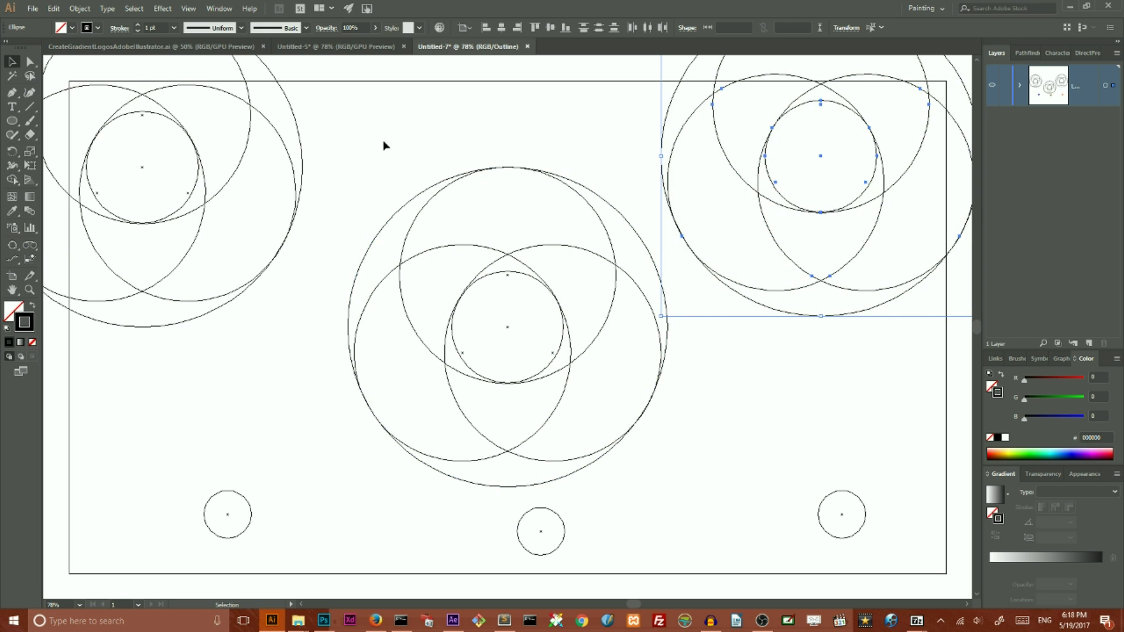
{"action": "left_click_drag", "start_coordinate": [672, 215], "coordinate": [719, 205]}
{"action": "left_click_drag", "start_coordinate": [404, 120], "coordinate": [674, 469]}
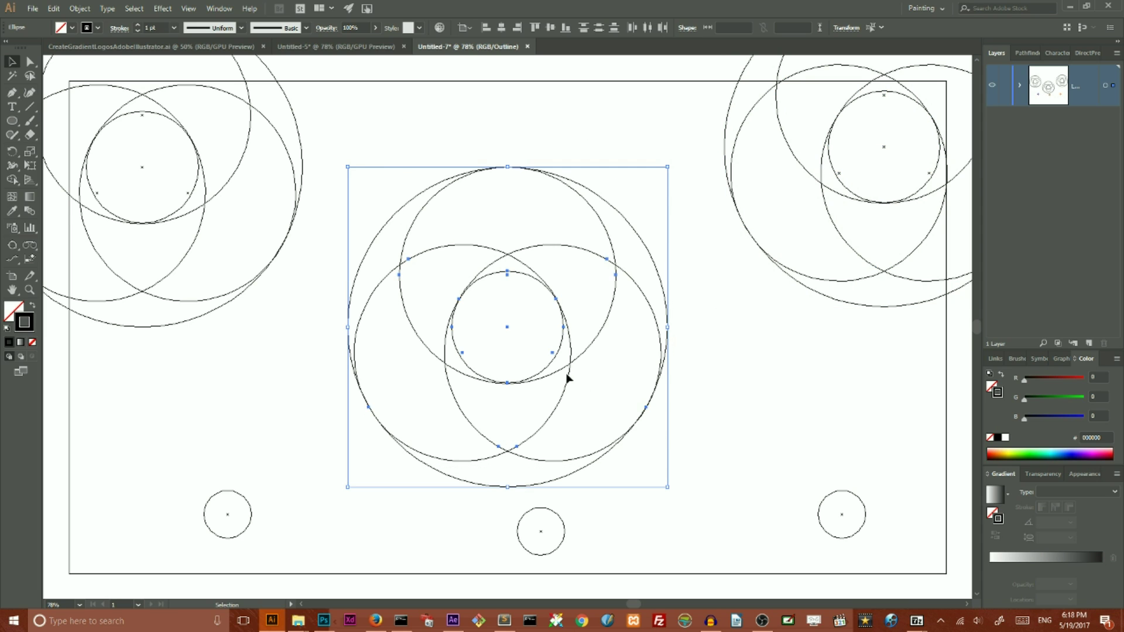
{"action": "left_click", "coordinate": [12, 180]}
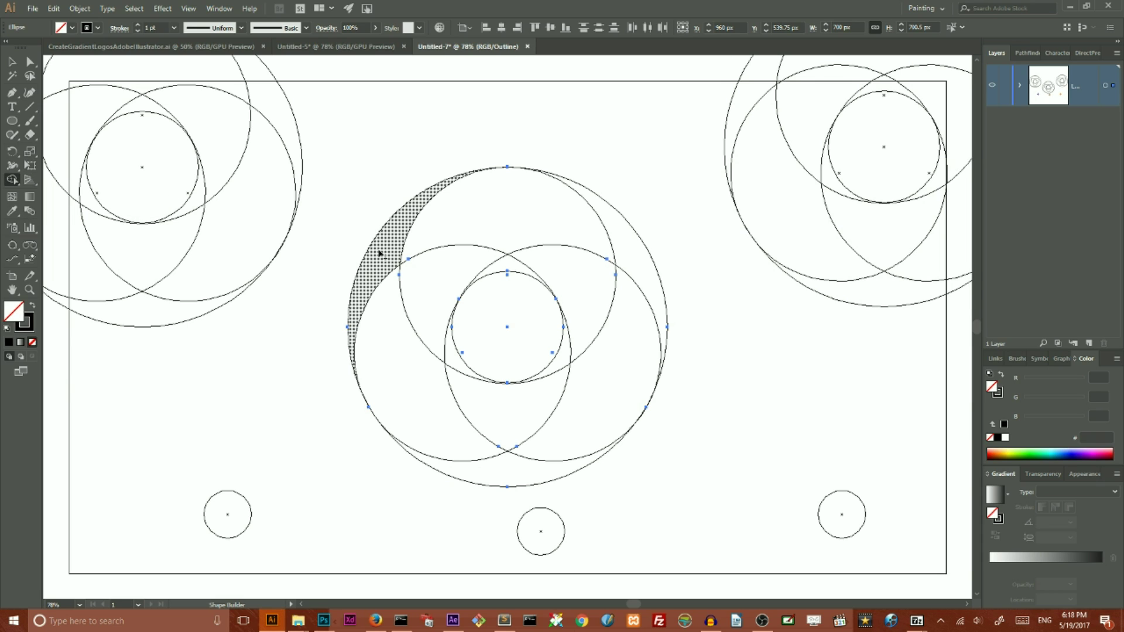
Shape Builder-merge the left, top, right and lower regions into three swirling crescents
{"action": "mouse_move", "coordinate": [379, 253]}
{"action": "left_mouse_down"}
{"action": "mouse_move", "coordinate": [417, 230]}
{"action": "mouse_move", "coordinate": [483, 219]}
{"action": "mouse_move", "coordinate": [546, 220]}
{"action": "mouse_move", "coordinate": [592, 258]}
{"action": "left_mouse_up"}
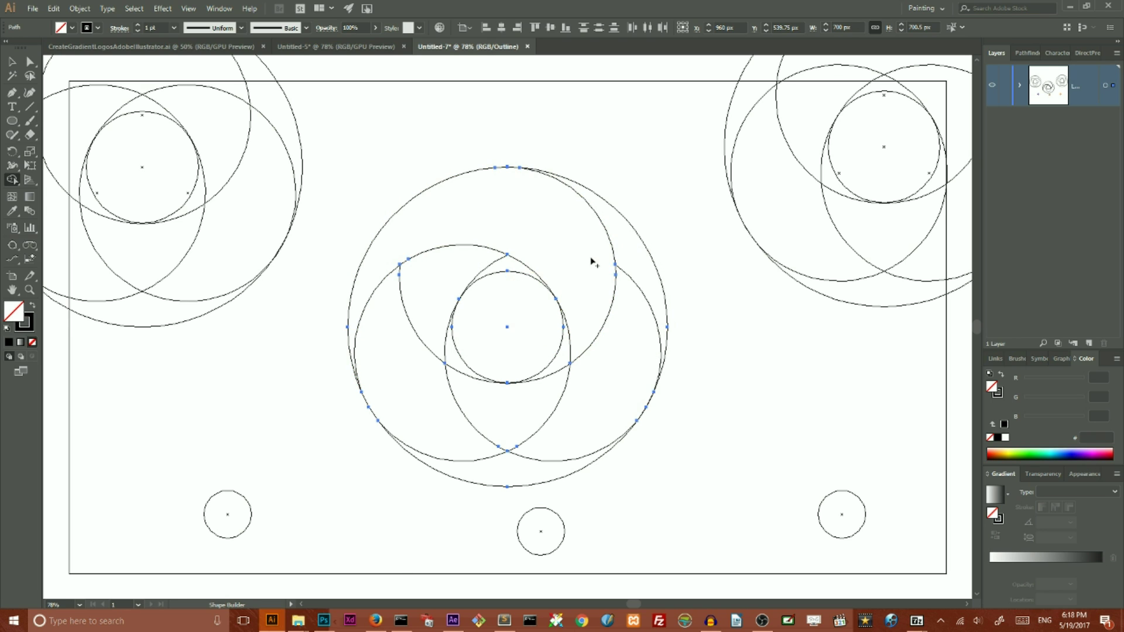
{"action": "mouse_move", "coordinate": [643, 298]}
{"action": "left_mouse_down"}
{"action": "mouse_move", "coordinate": [641, 339]}
{"action": "mouse_move", "coordinate": [606, 414]}
{"action": "mouse_move", "coordinate": [575, 425]}
{"action": "mouse_move", "coordinate": [481, 406]}
{"action": "left_mouse_up"}
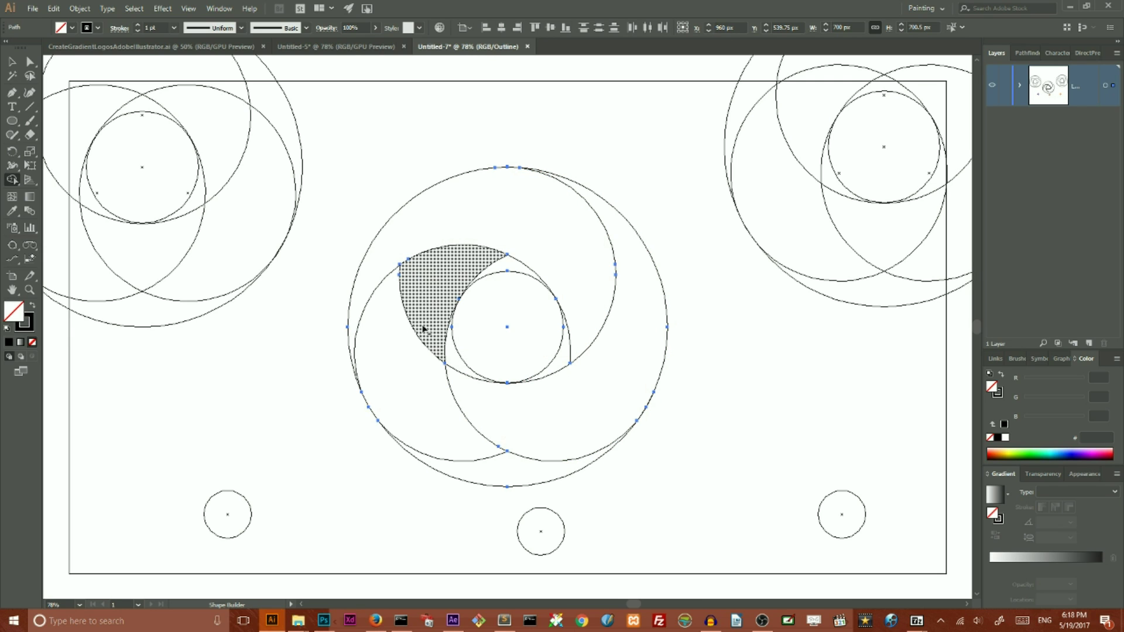
{"action": "mouse_move", "coordinate": [437, 279]}
{"action": "left_mouse_down"}
{"action": "mouse_move", "coordinate": [419, 380]}
{"action": "mouse_move", "coordinate": [428, 421]}
{"action": "mouse_move", "coordinate": [502, 477]}
{"action": "left_mouse_up"}
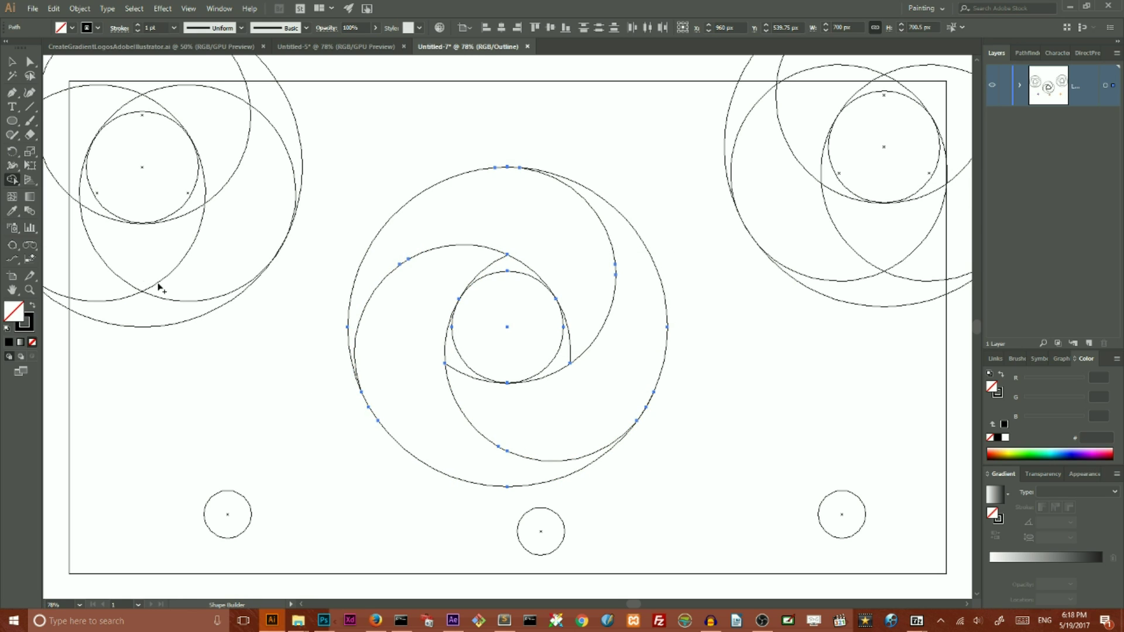
{"action": "left_click", "coordinate": [12, 61]}
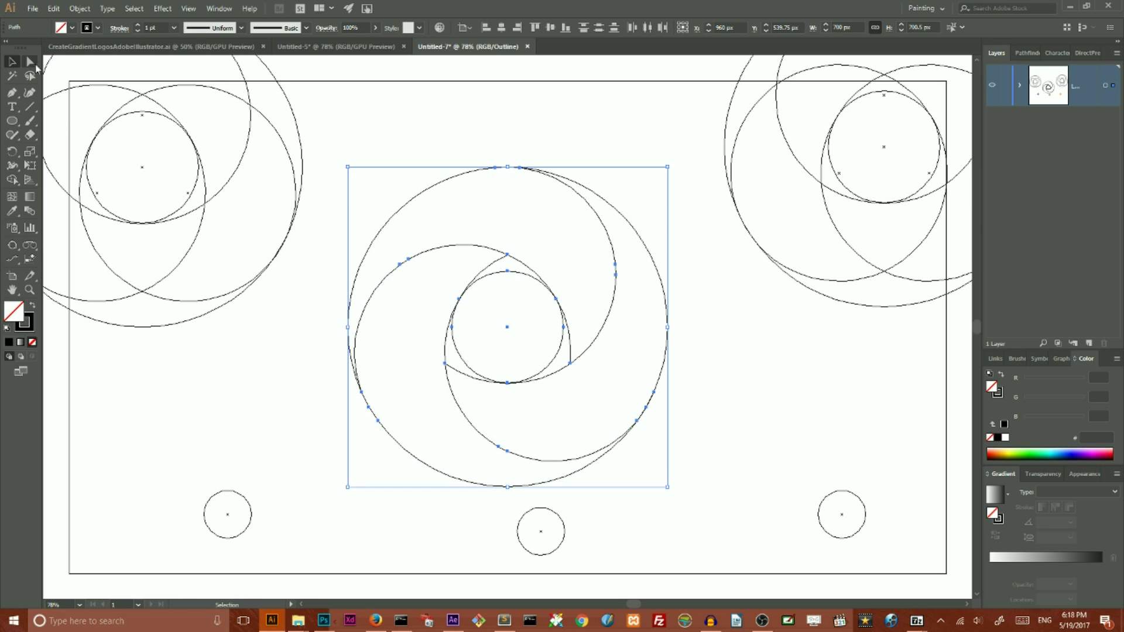
{"action": "left_click", "coordinate": [444, 148]}
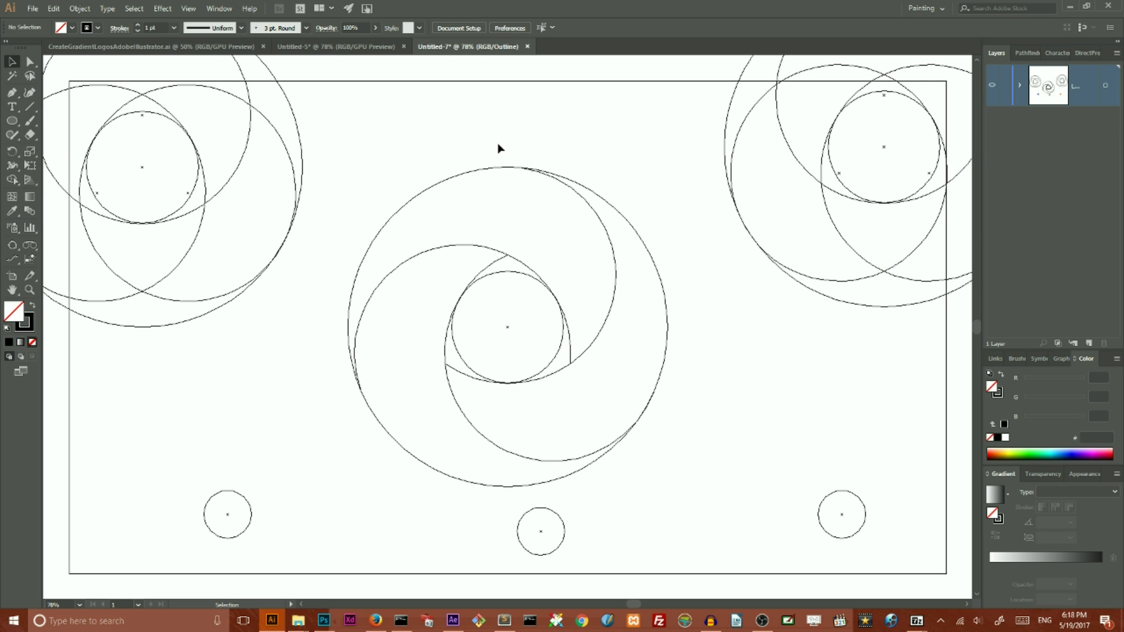
Back in Preview, delete the 245 px inner circle from the middle of the central swirl
{"action": "key", "text": "a"}
{"action": "key", "text": "ctrl+y"}
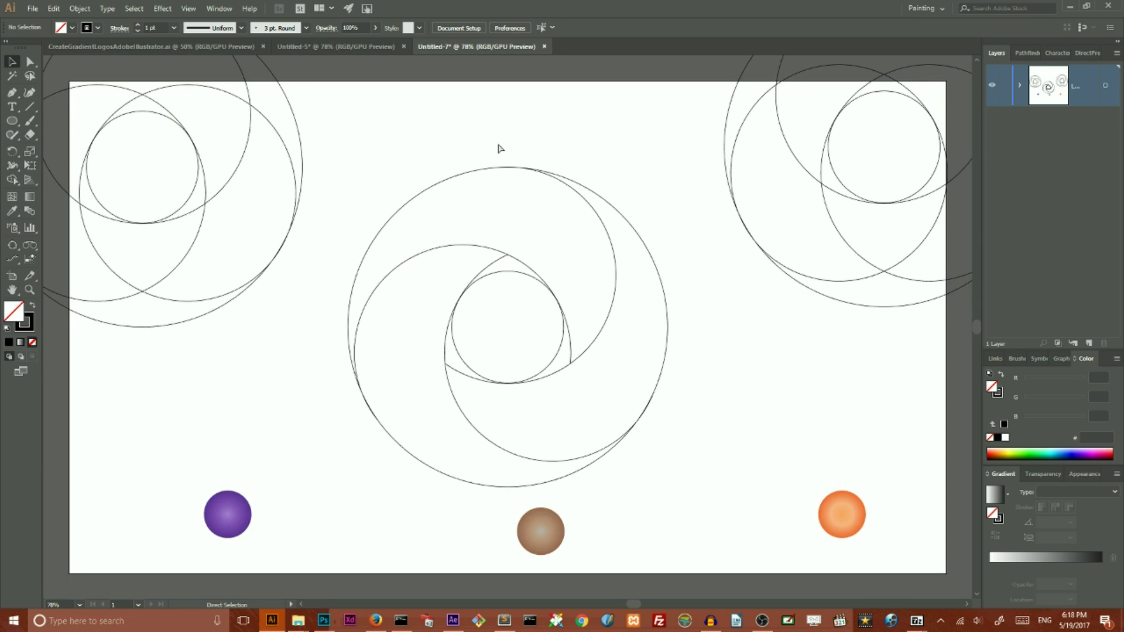
{"action": "left_click", "coordinate": [431, 187]}
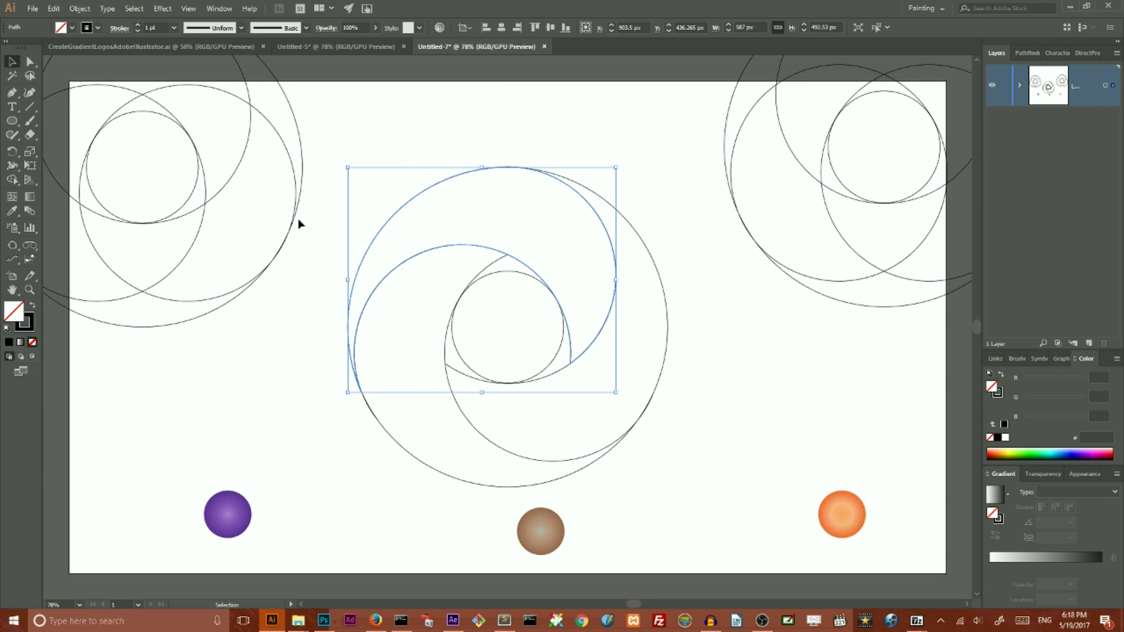
{"action": "left_click", "coordinate": [507, 273]}
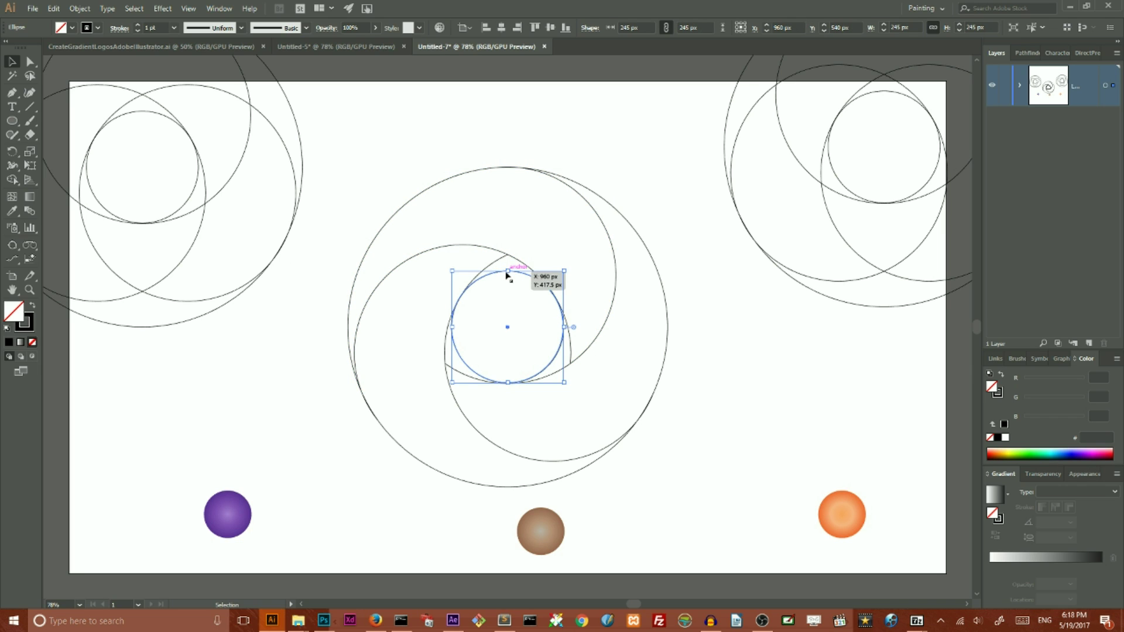
{"action": "key", "text": "Delete"}
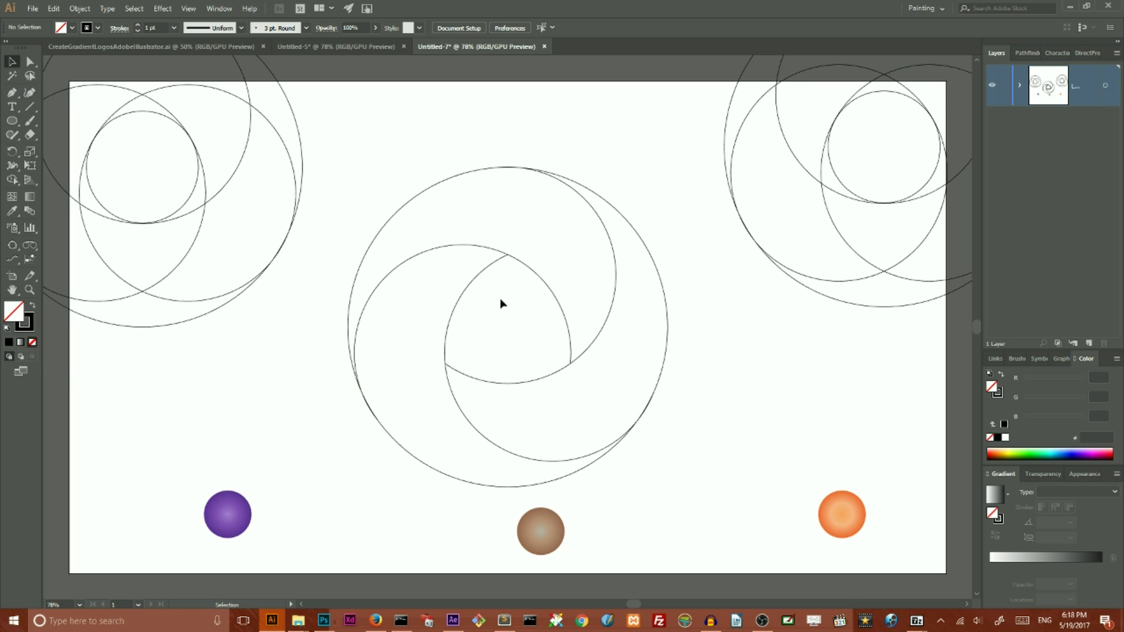
Move the whole central swirl onto a newly created layer
{"action": "left_click", "coordinate": [1019, 85]}
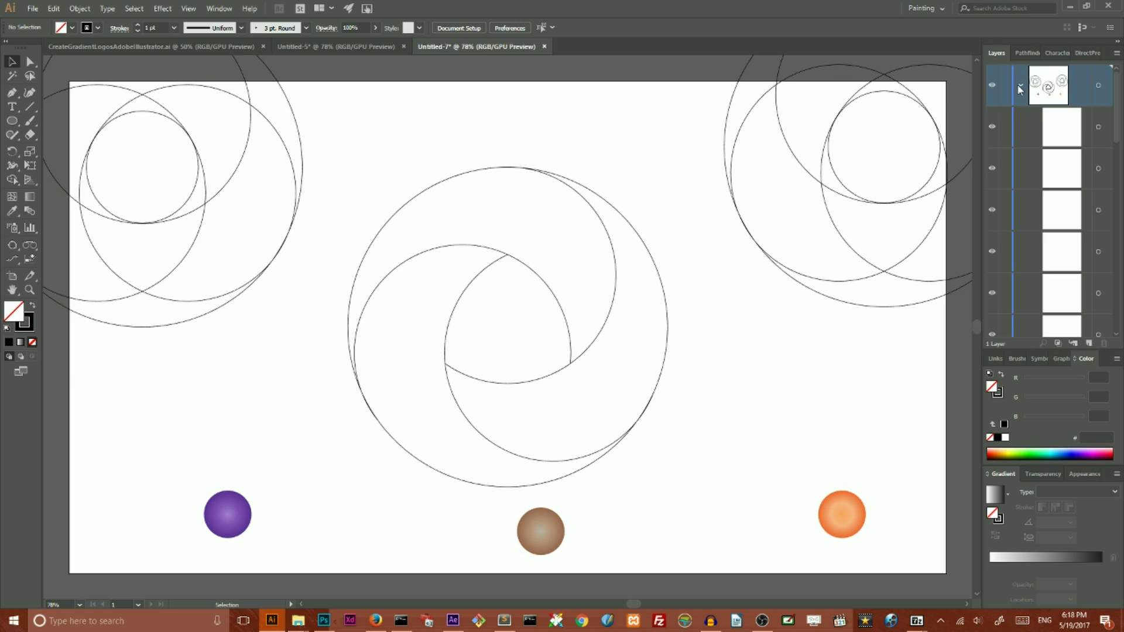
{"action": "left_click_drag", "start_coordinate": [355, 132], "coordinate": [668, 450]}
{"action": "left_click", "coordinate": [1020, 86]}
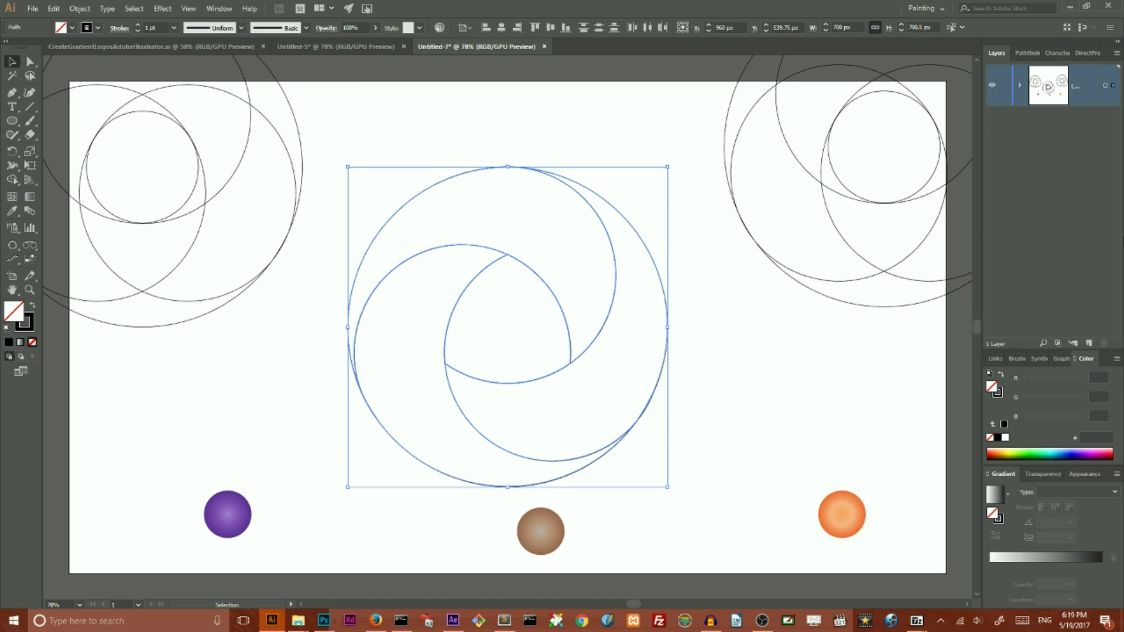
{"action": "left_click", "coordinate": [1088, 343]}
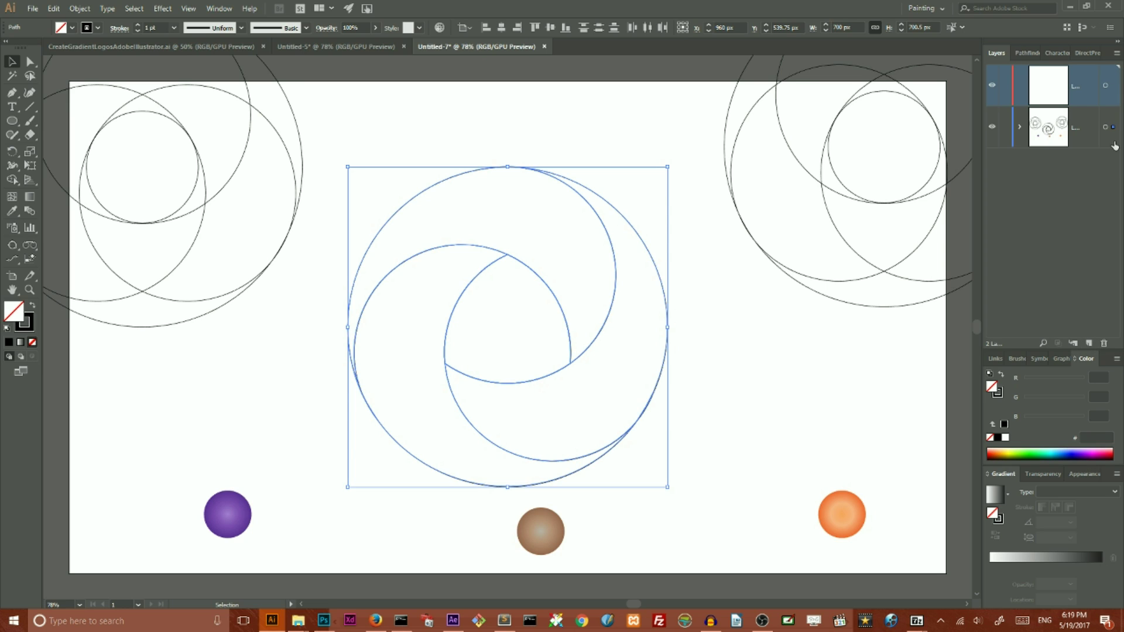
{"action": "left_click_drag", "start_coordinate": [1112, 126], "coordinate": [1113, 88]}
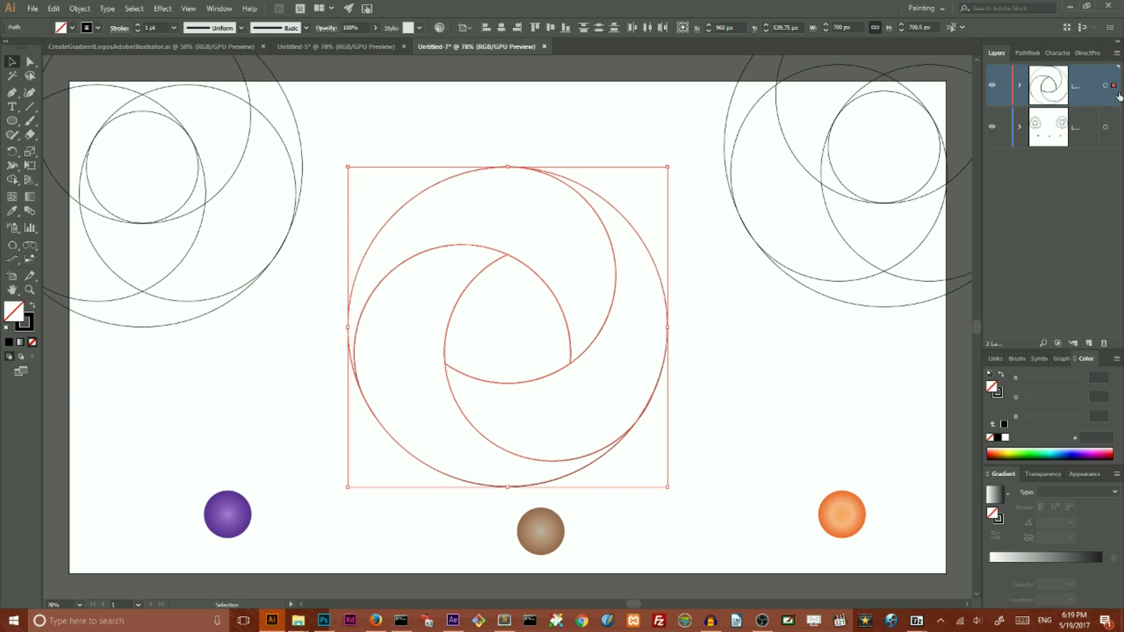
Group the two crescent paths with the outer circle and place the group under the top group
{"action": "left_click", "coordinate": [1021, 88]}
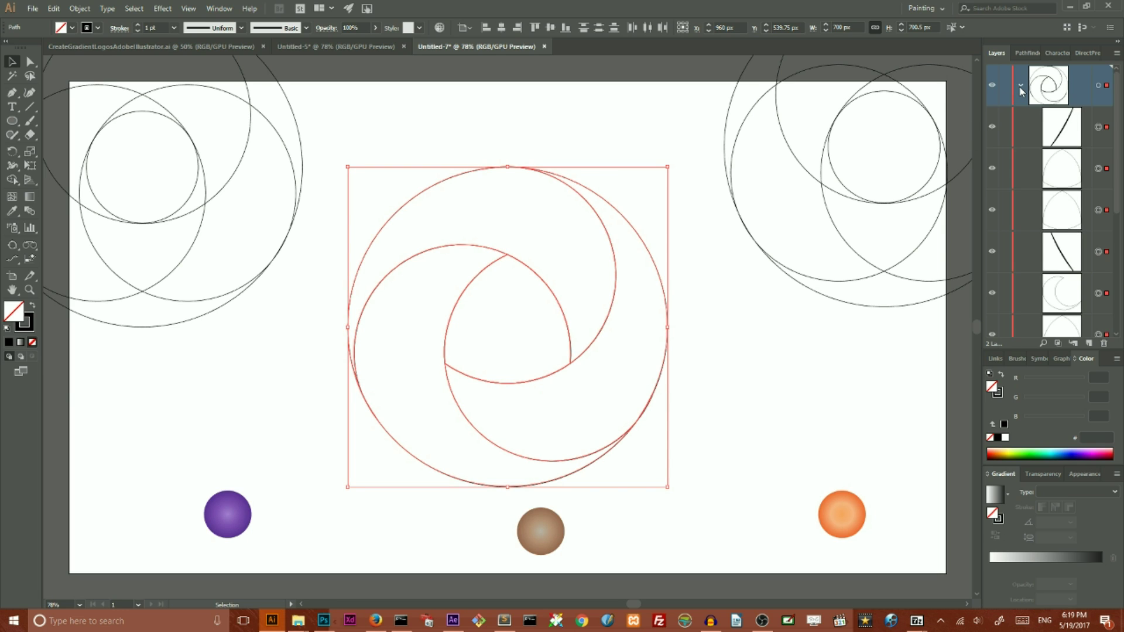
{"action": "scroll", "coordinate": [1076, 172], "scroll_direction": "down", "scroll_amount": 3}
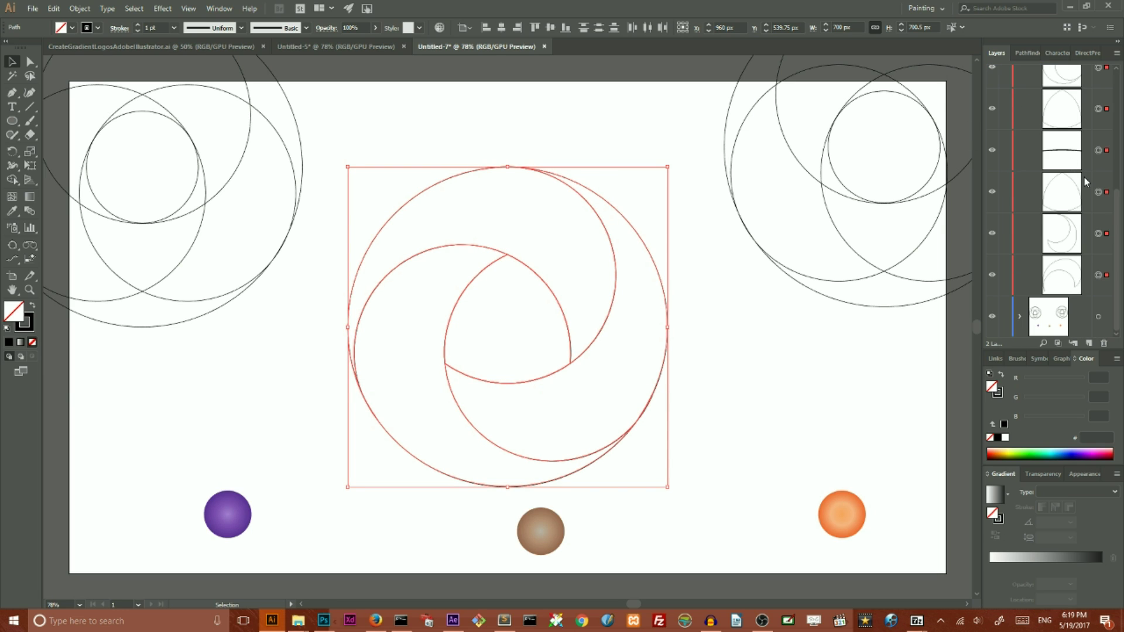
{"action": "left_click", "coordinate": [1098, 234]}
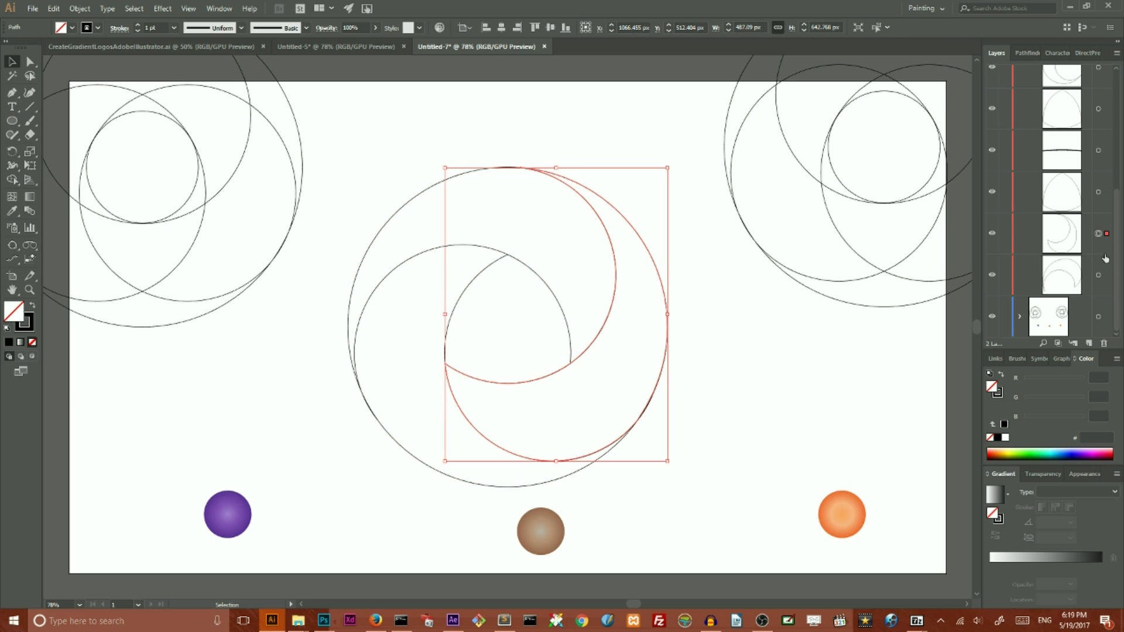
{"action": "left_click", "coordinate": [1097, 274], "text": "shift"}
{"action": "scroll", "coordinate": [1102, 163], "scroll_direction": "up", "scroll_amount": 2}
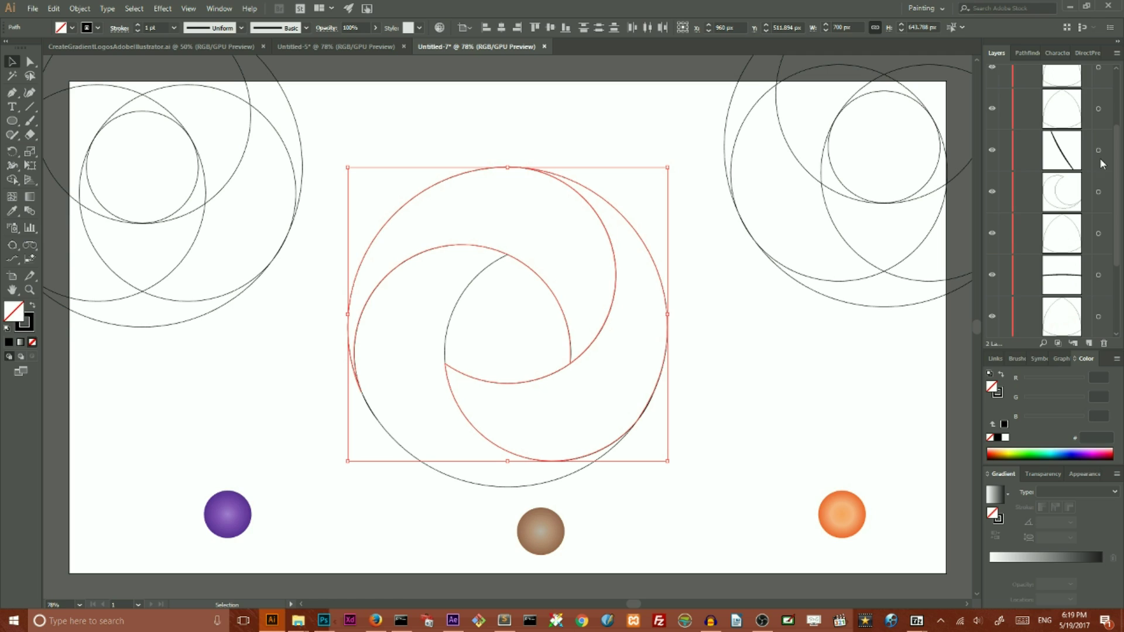
{"action": "scroll", "coordinate": [1104, 170], "scroll_direction": "down", "scroll_amount": 2}
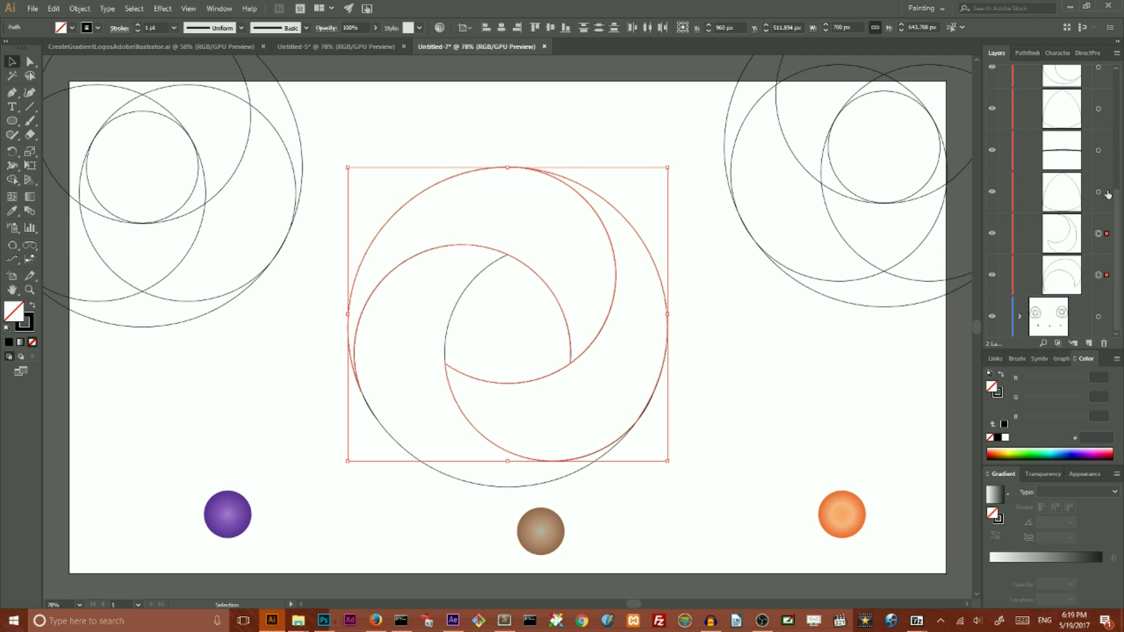
{"action": "scroll", "coordinate": [1114, 152], "scroll_direction": "up", "scroll_amount": 2}
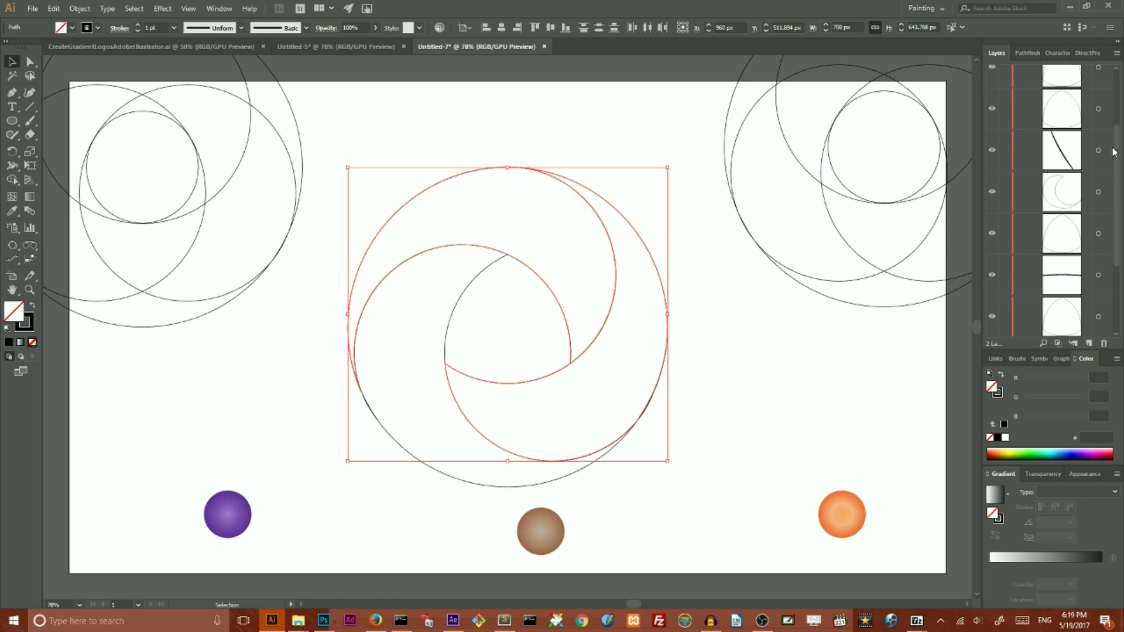
{"action": "left_click", "coordinate": [1099, 194], "text": "shift"}
{"action": "scroll", "coordinate": [981, 211], "scroll_direction": "down", "scroll_amount": 1}
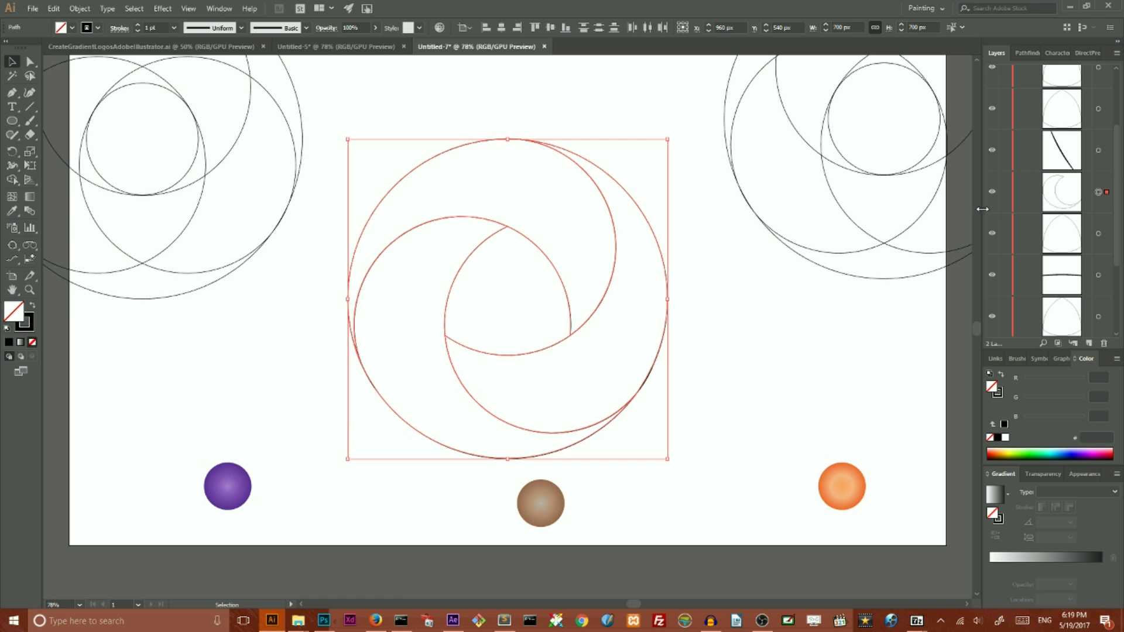
{"action": "right_click", "coordinate": [601, 305]}
{"action": "left_click", "coordinate": [643, 372]}
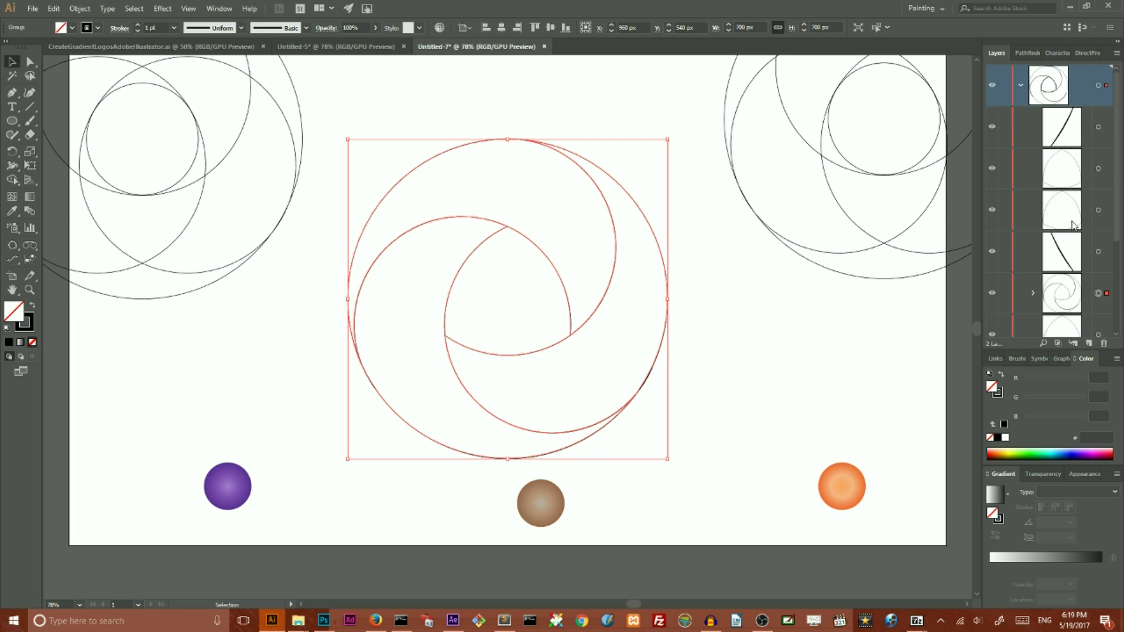
{"action": "scroll", "coordinate": [1074, 226], "scroll_direction": "down", "scroll_amount": 1}
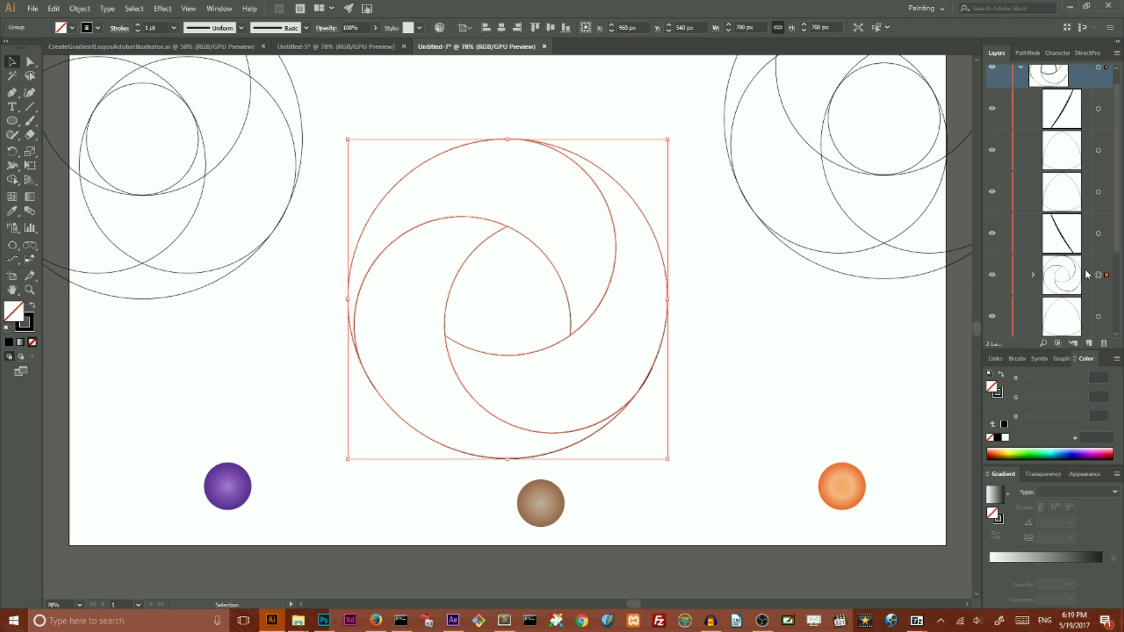
{"action": "left_click_drag", "start_coordinate": [1086, 275], "coordinate": [1014, 112]}
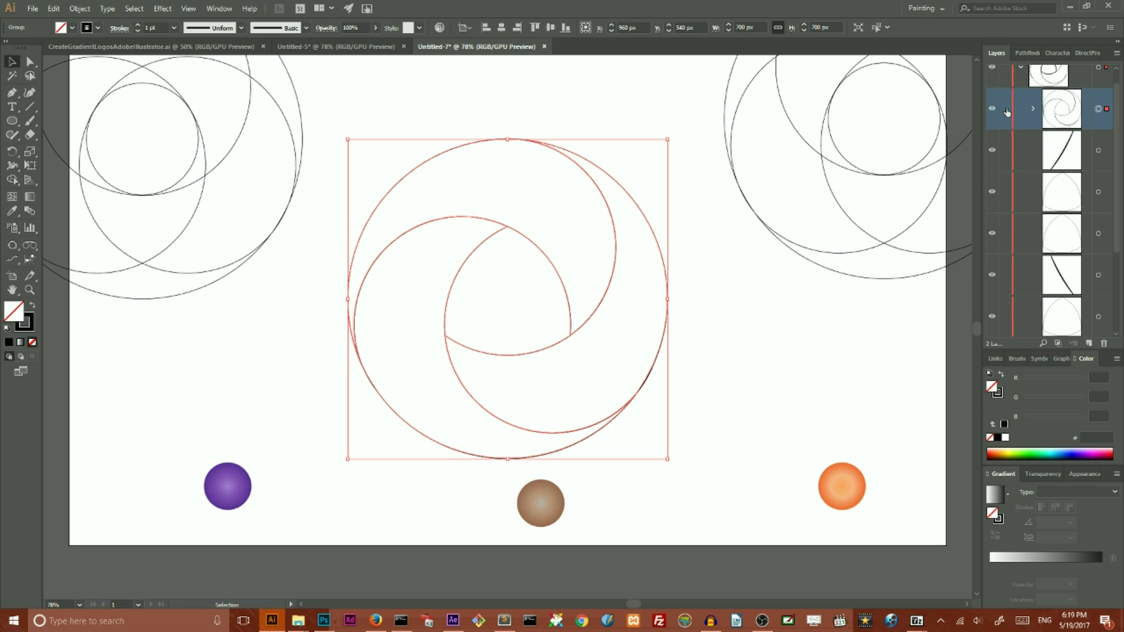
Lock and unlock the swirl group, then ungroup it into three separate crescent paths
{"action": "left_click", "coordinate": [1005, 110]}
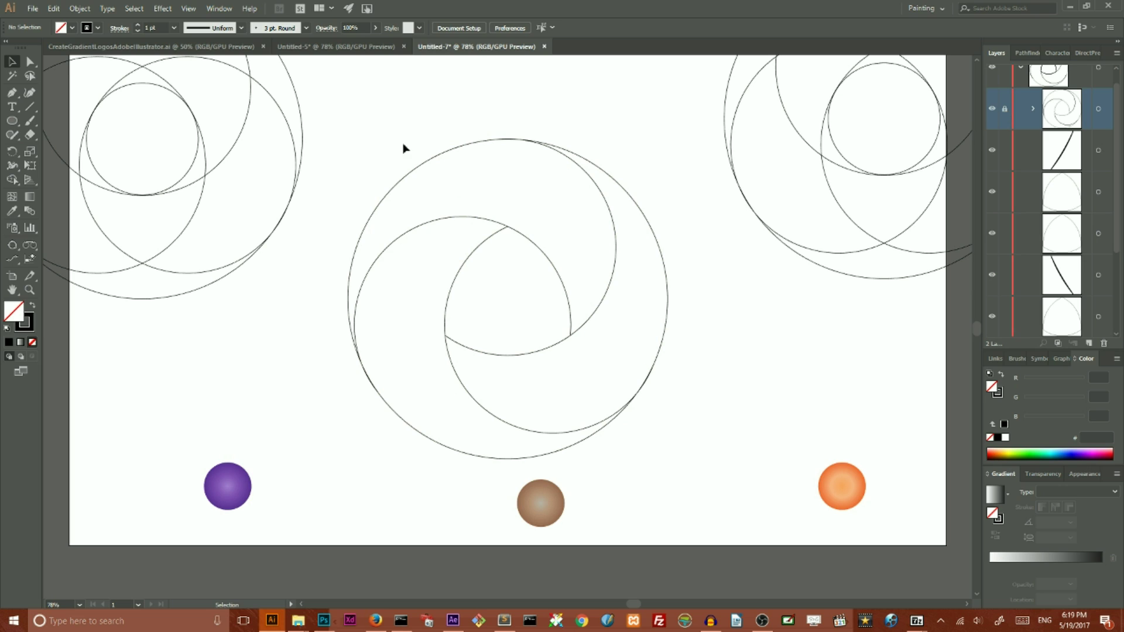
{"action": "left_click_drag", "start_coordinate": [349, 103], "coordinate": [669, 445]}
{"action": "left_click", "coordinate": [678, 428]}
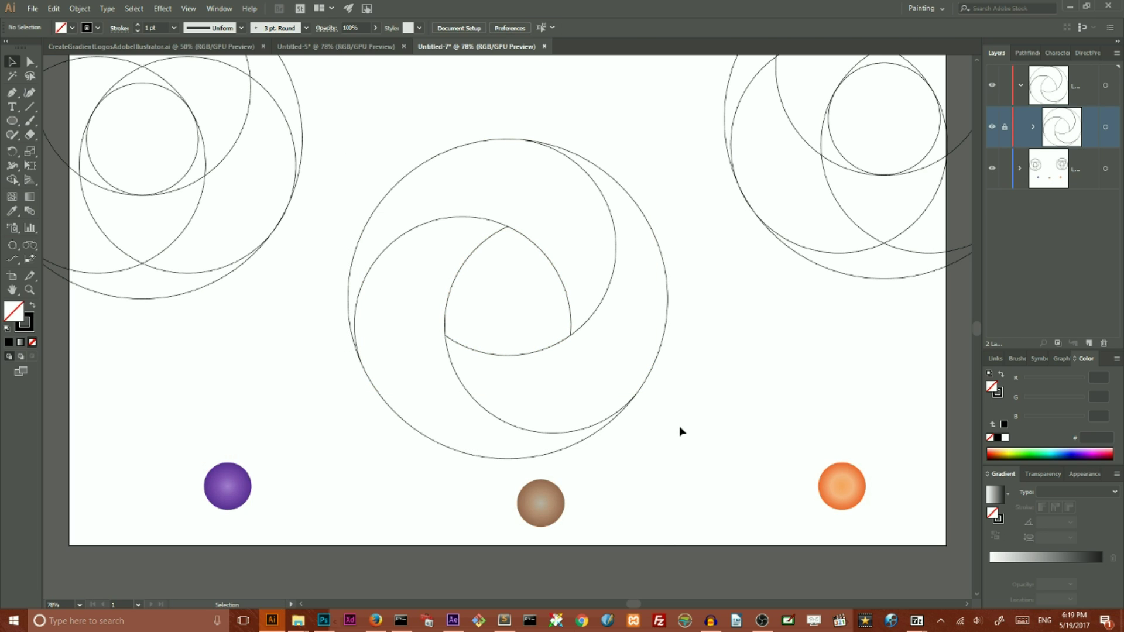
{"action": "left_click", "coordinate": [1004, 127]}
{"action": "left_click", "coordinate": [1103, 126]}
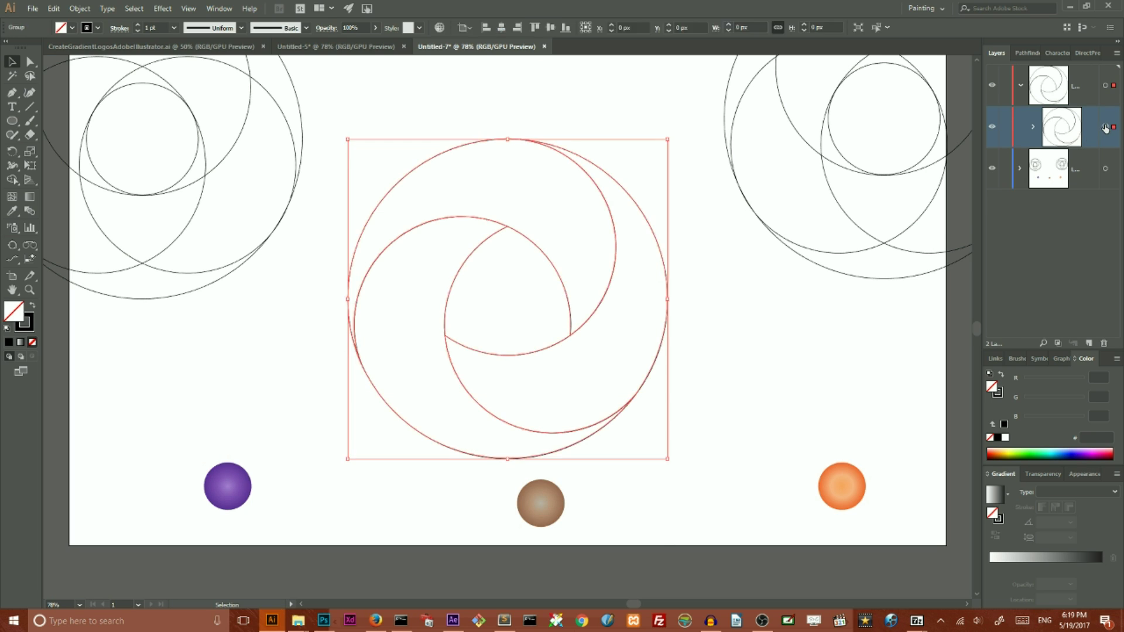
{"action": "right_click", "coordinate": [619, 232]}
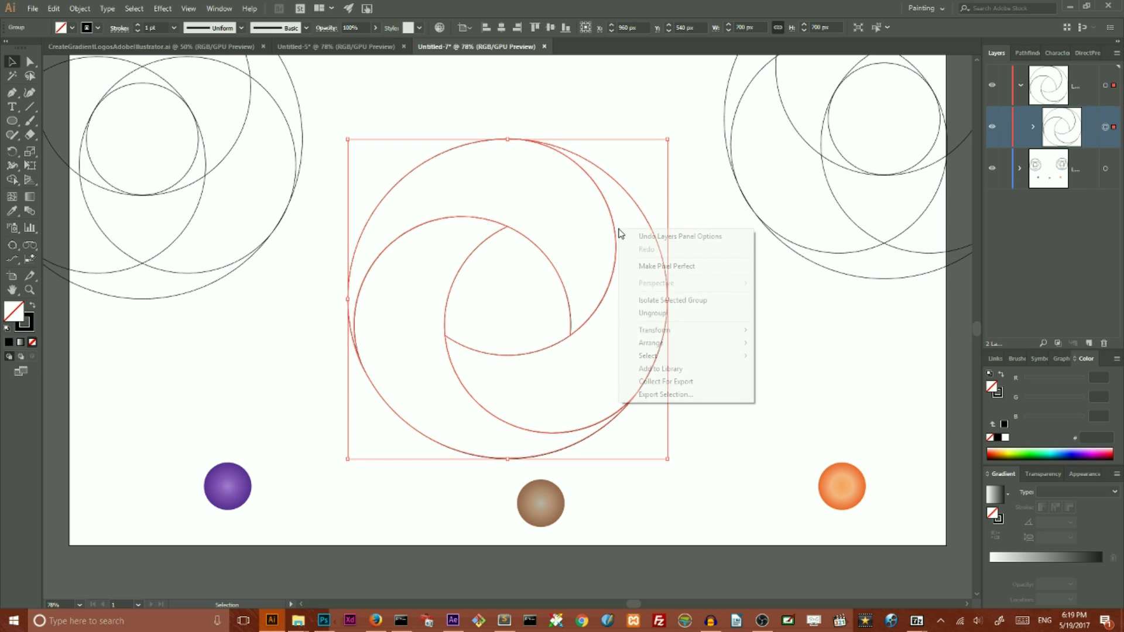
{"action": "left_click", "coordinate": [641, 314]}
{"action": "left_click", "coordinate": [709, 274]}
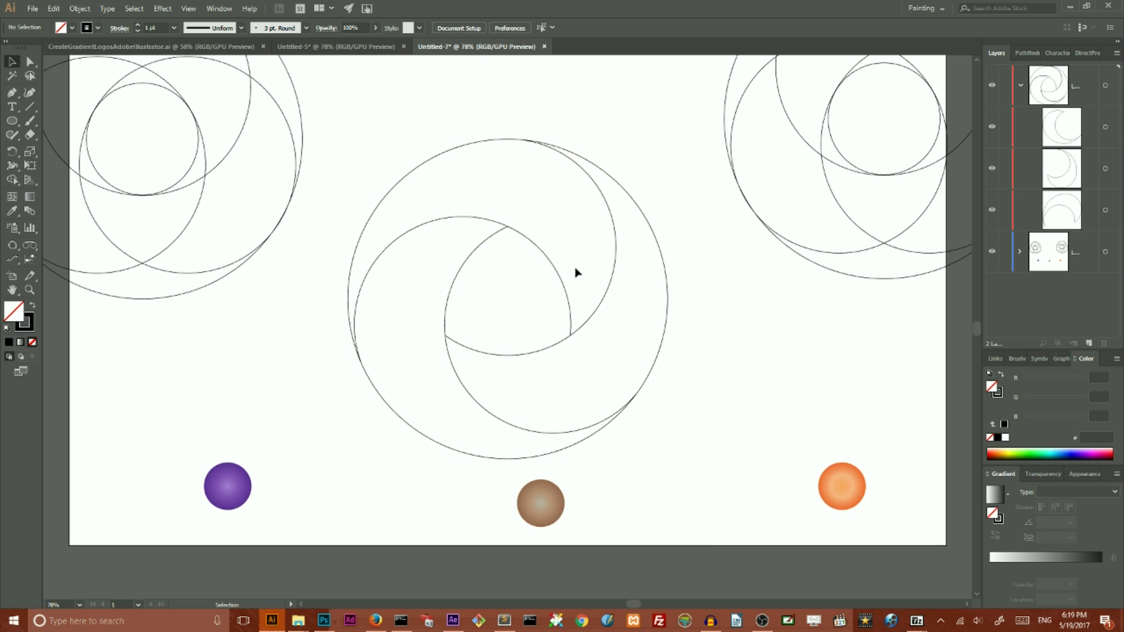
{"action": "left_click", "coordinate": [545, 250]}
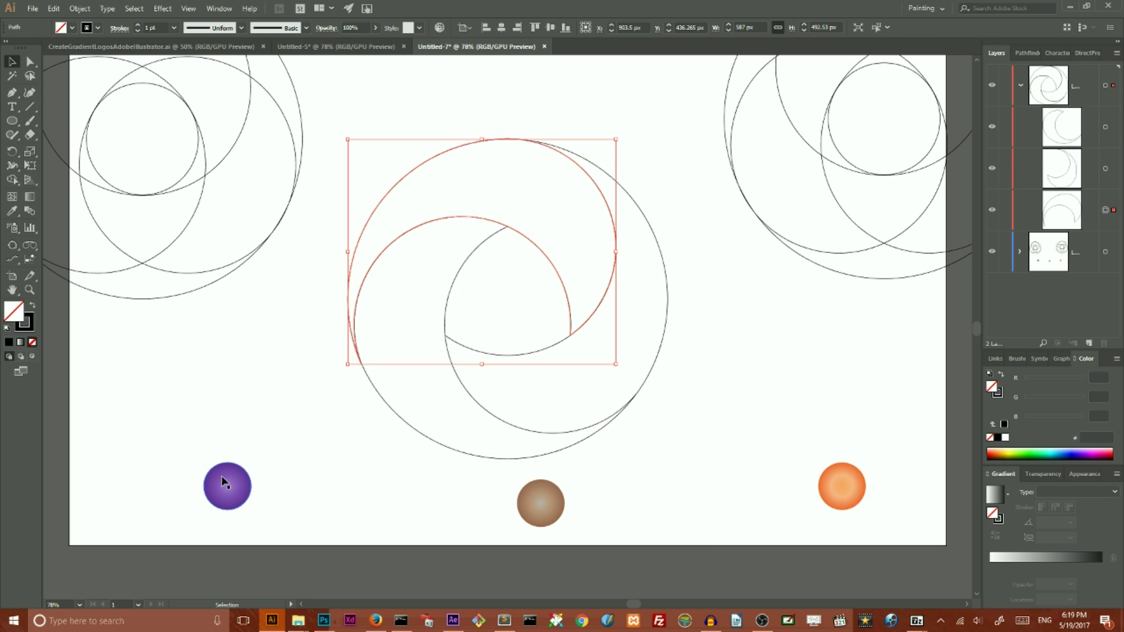
Eyedropper the purple sphere's radial gradient onto the upper, lower and remaining crescent paths
{"action": "left_click", "coordinate": [11, 210]}
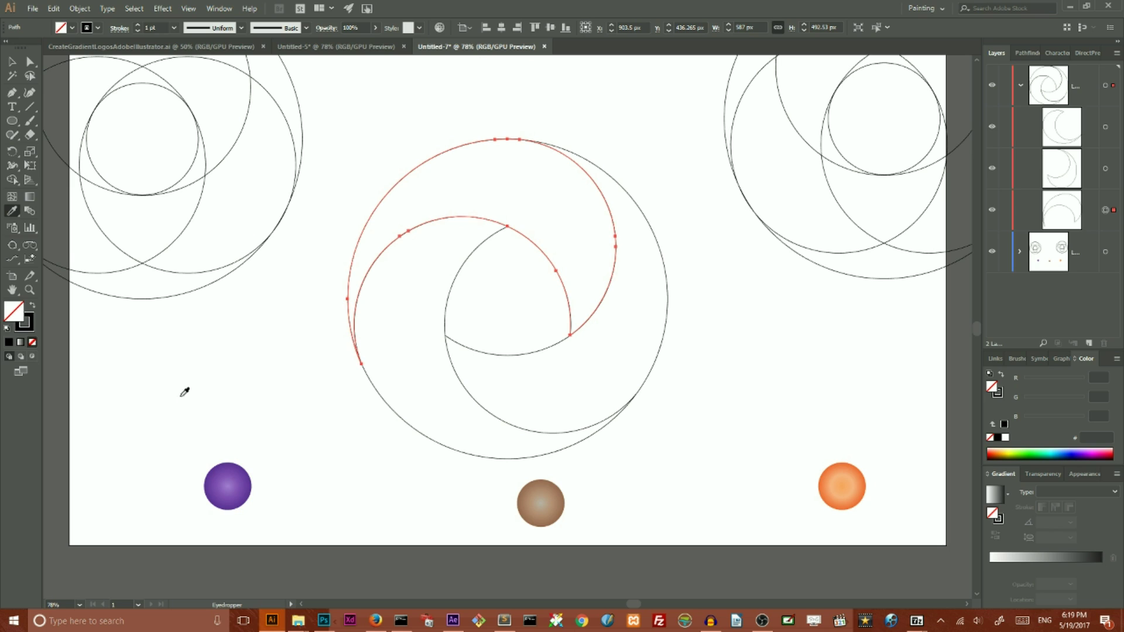
{"action": "left_click", "coordinate": [225, 475]}
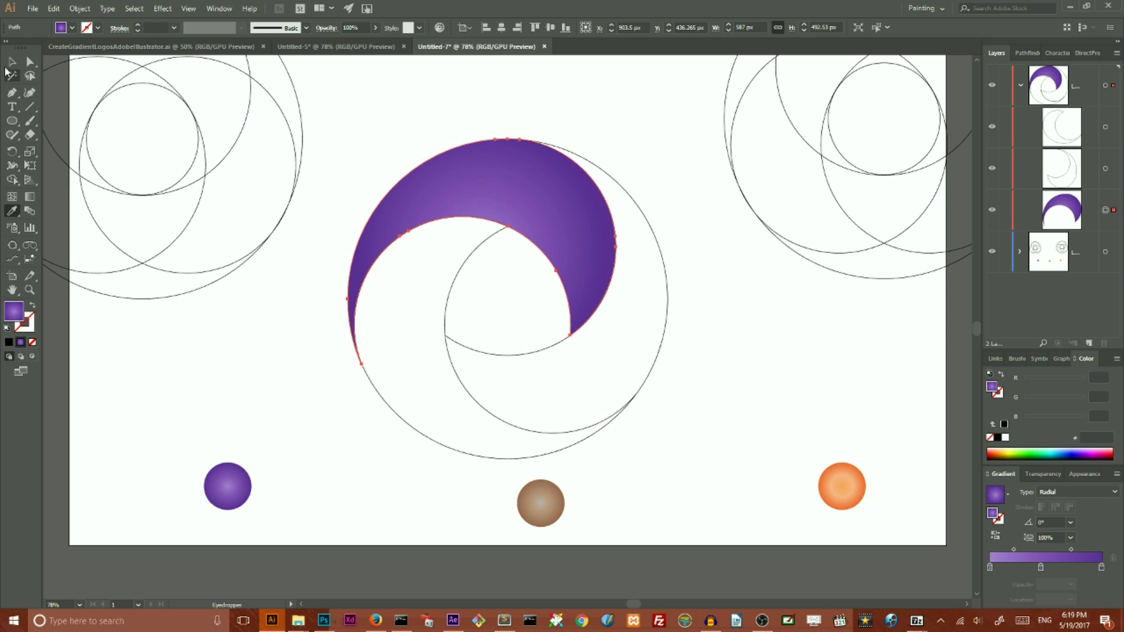
{"action": "left_click", "coordinate": [12, 62]}
{"action": "left_click", "coordinate": [381, 393]}
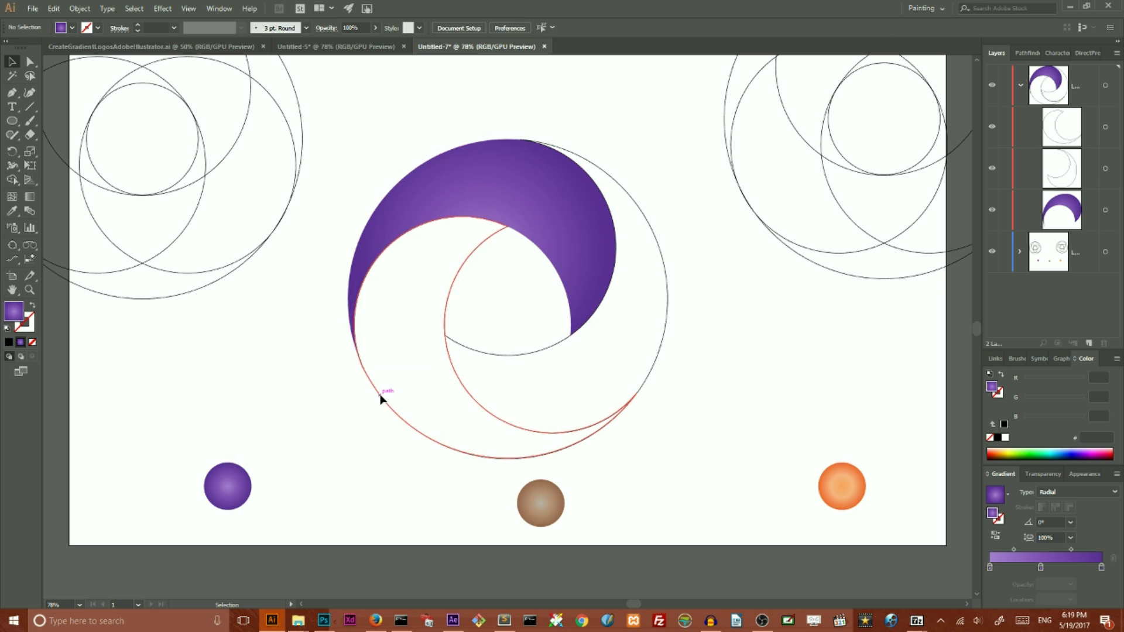
{"action": "left_click", "coordinate": [12, 211]}
{"action": "left_click", "coordinate": [494, 187]}
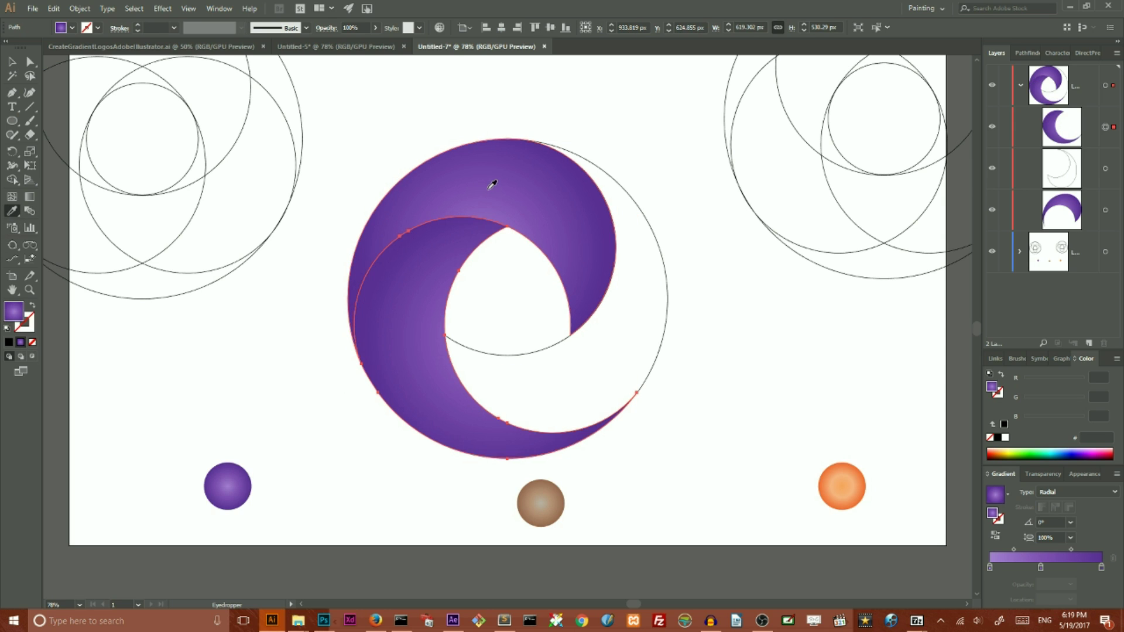
{"action": "left_click", "coordinate": [11, 62]}
{"action": "left_click", "coordinate": [522, 333]}
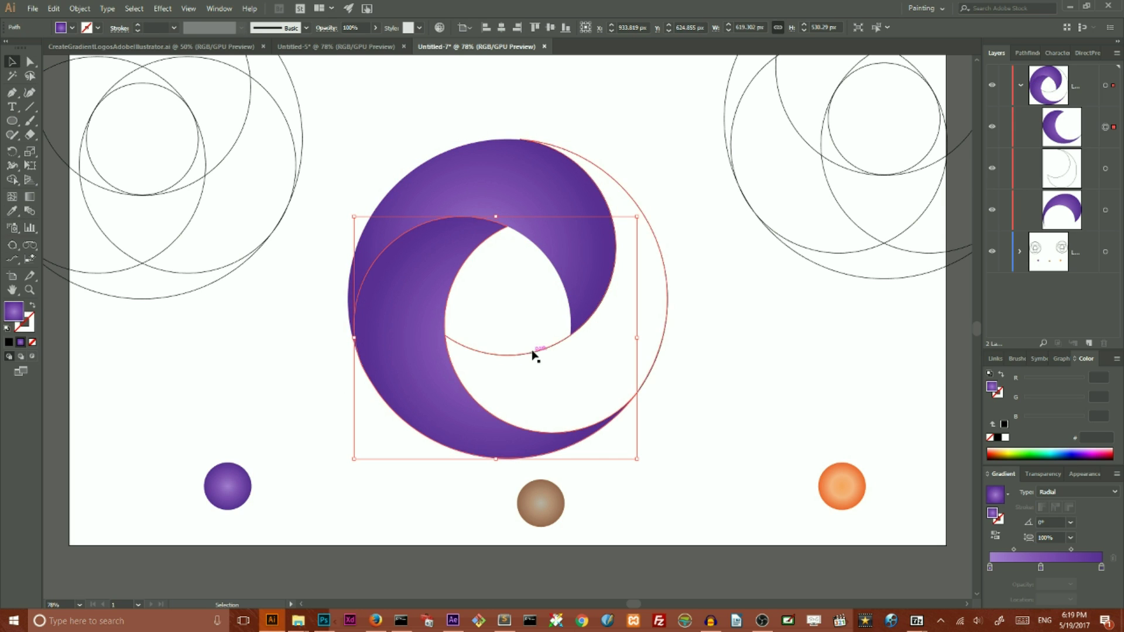
{"action": "left_click", "coordinate": [11, 211]}
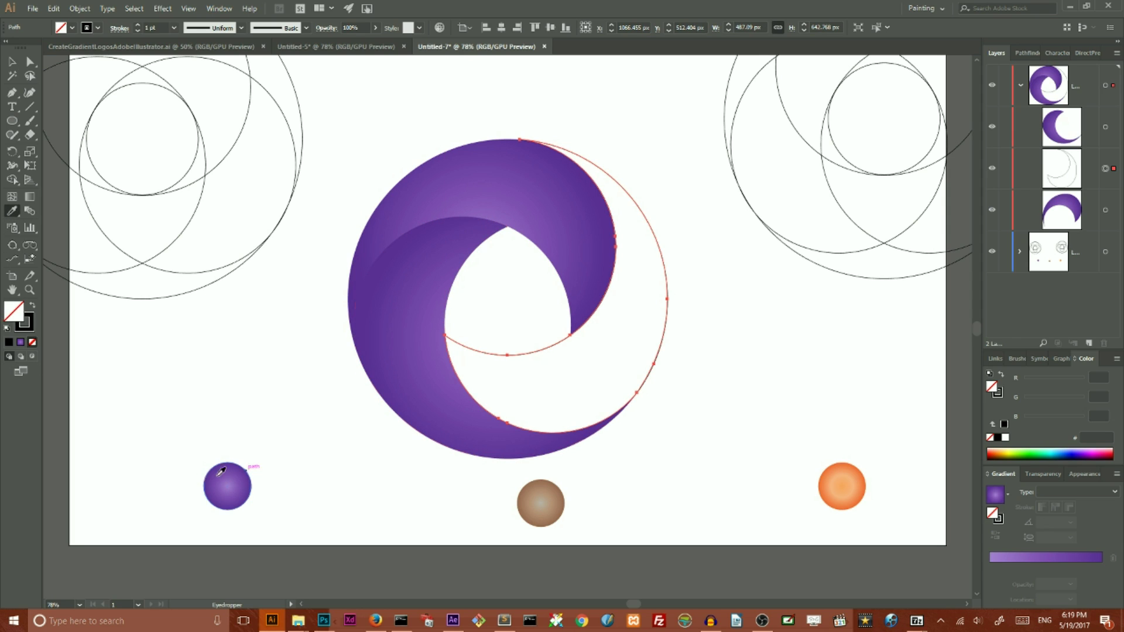
{"action": "left_click", "coordinate": [231, 485]}
{"action": "left_click", "coordinate": [12, 61]}
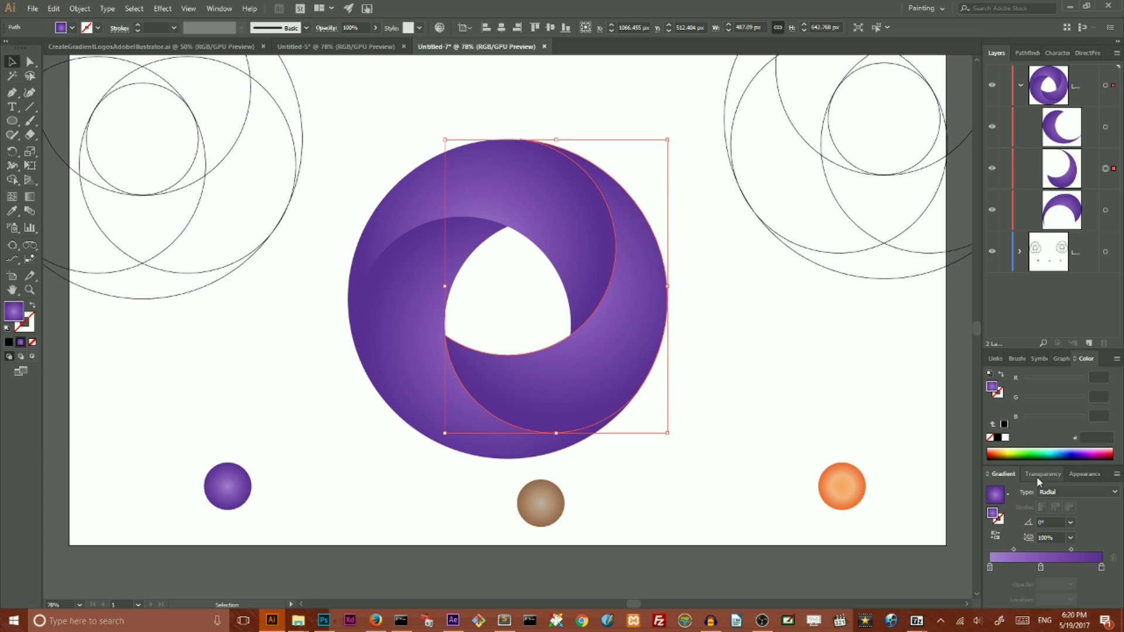
{"action": "left_click", "coordinate": [1101, 568]}
{"action": "double_click", "coordinate": [1101, 568]}
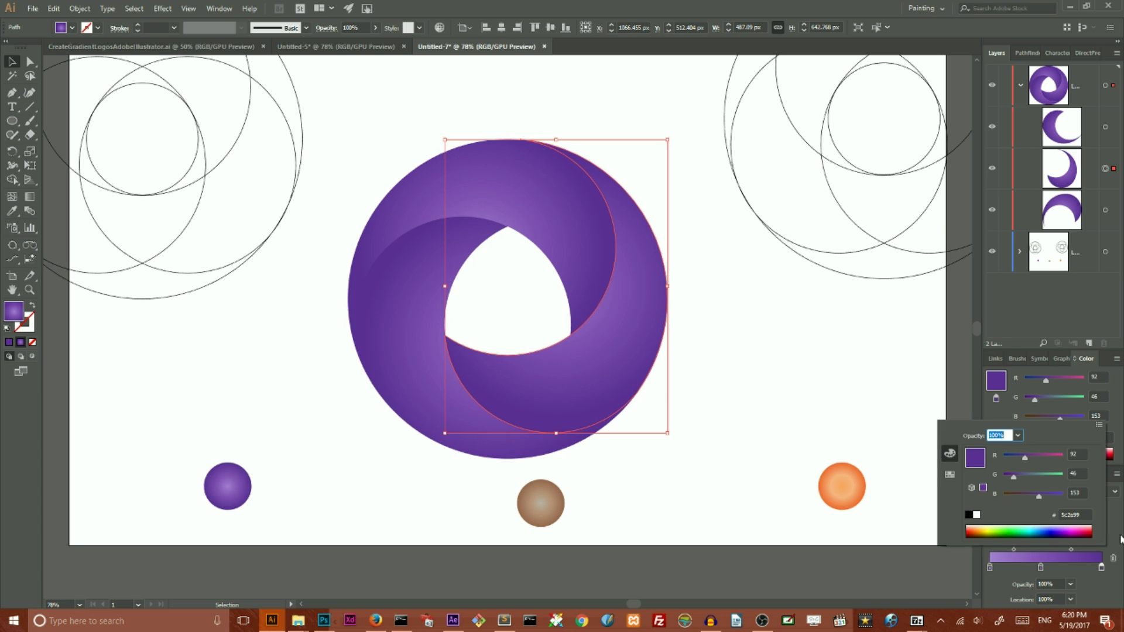
{"action": "left_click", "coordinate": [1120, 538]}
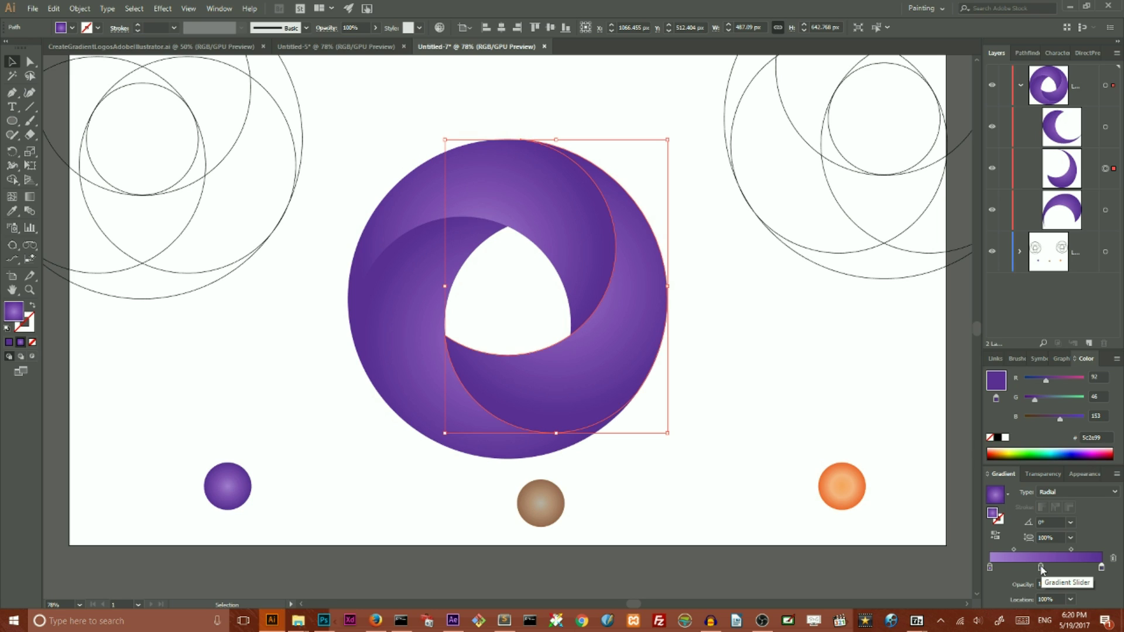
{"action": "left_click", "coordinate": [989, 566]}
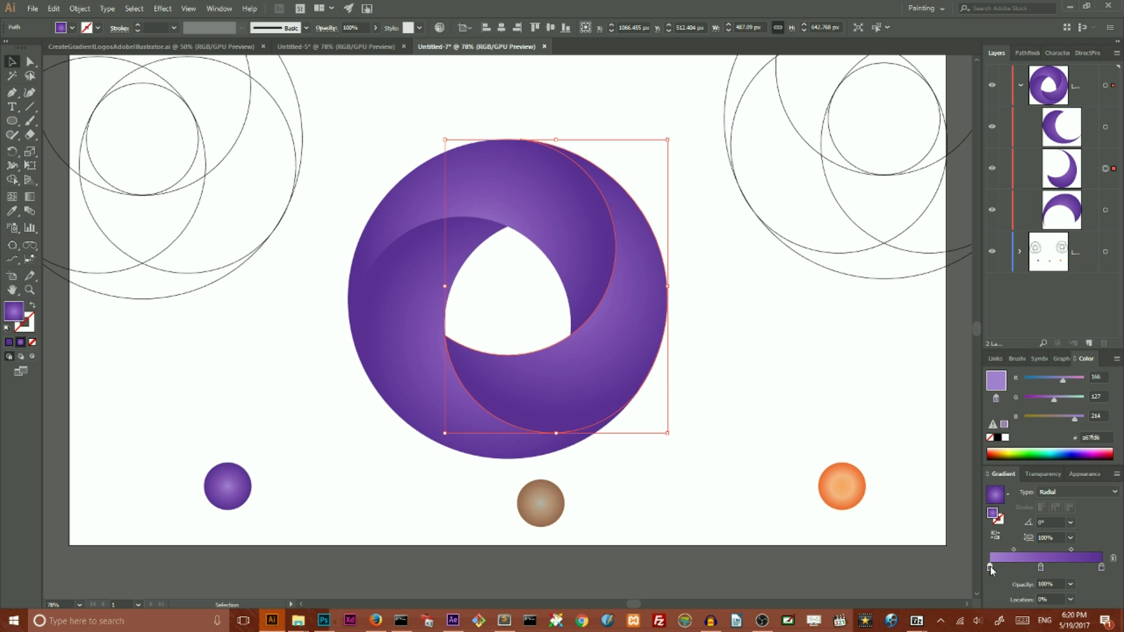
{"action": "double_click", "coordinate": [989, 566]}
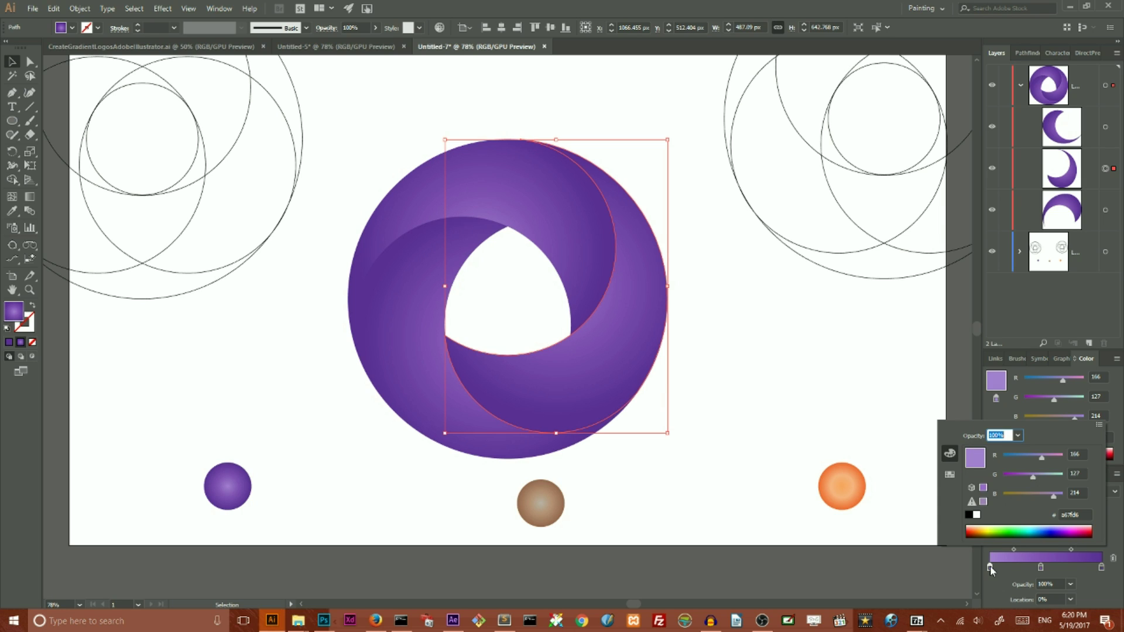
{"action": "key", "text": "Escape"}
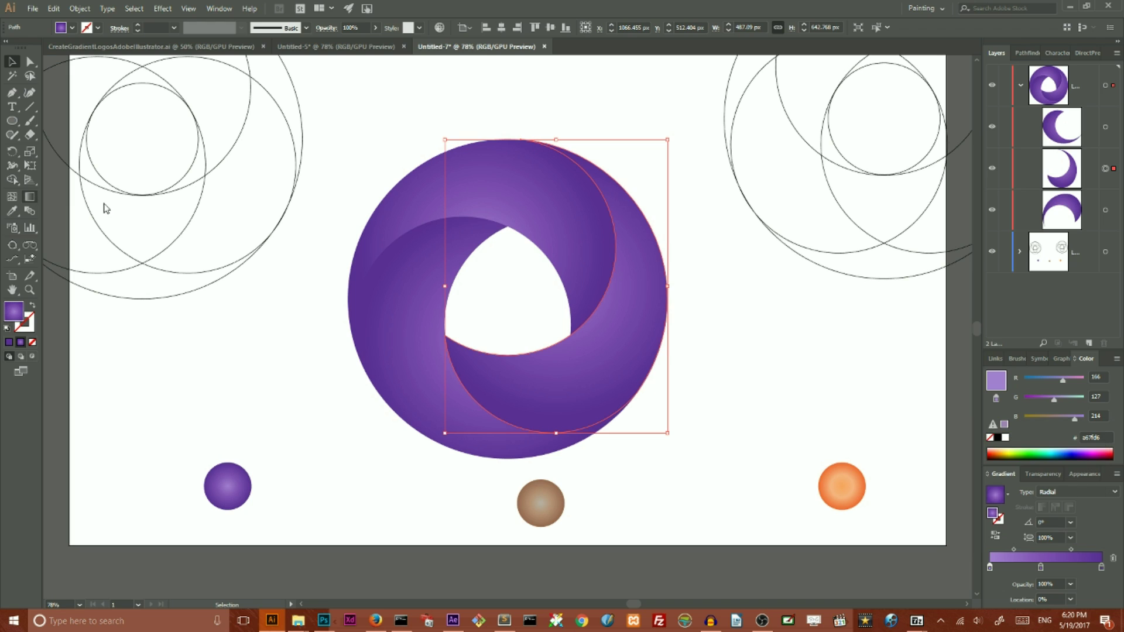
{"action": "left_click", "coordinate": [25, 197]}
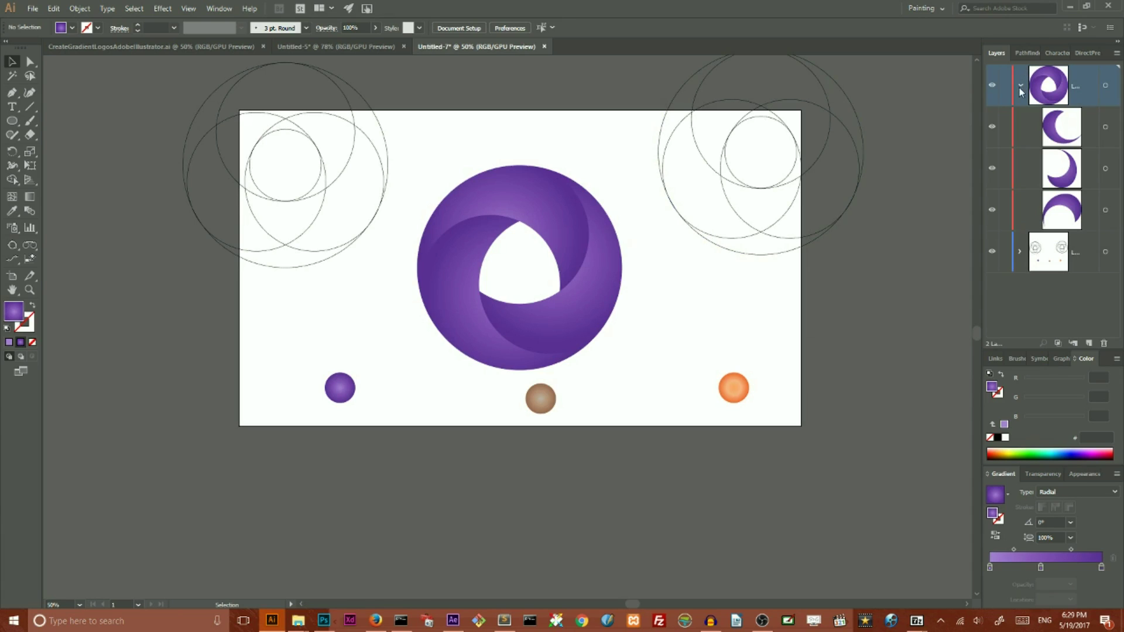
Lock and hide the layer holding the finished purple logo
{"action": "left_click", "coordinate": [1020, 86]}
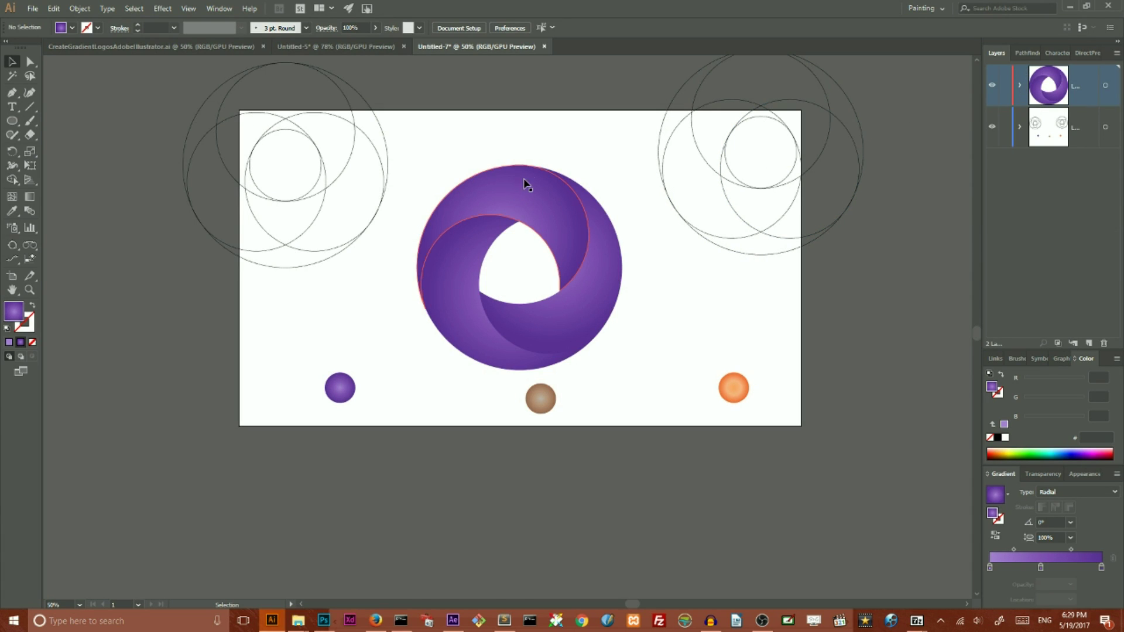
{"action": "left_click_drag", "start_coordinate": [447, 157], "coordinate": [611, 349]}
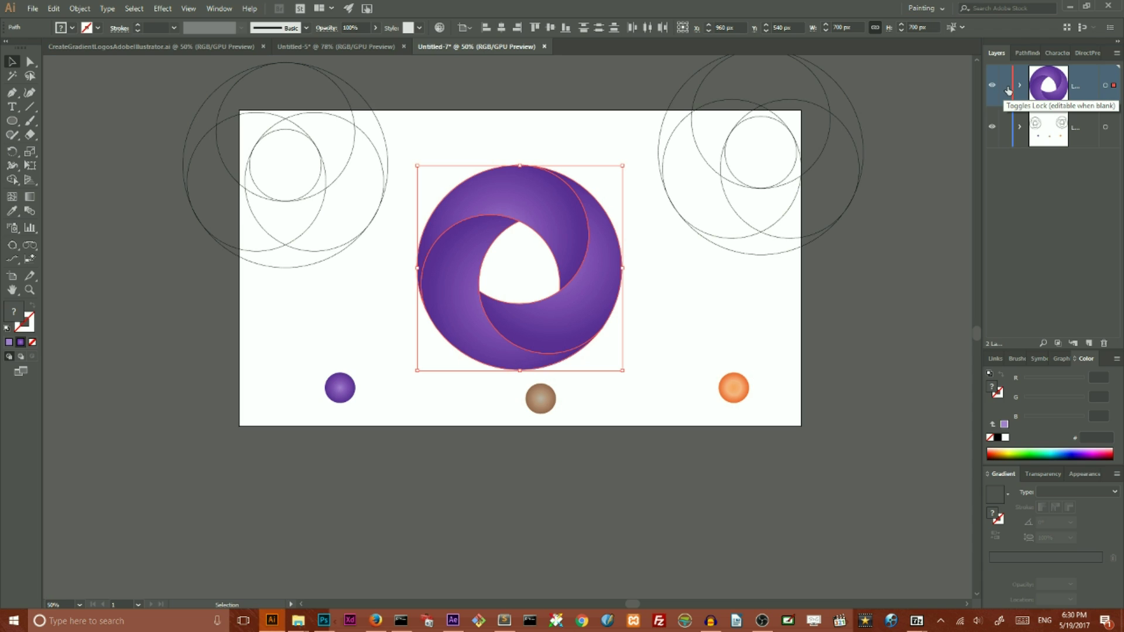
{"action": "left_click", "coordinate": [1005, 89]}
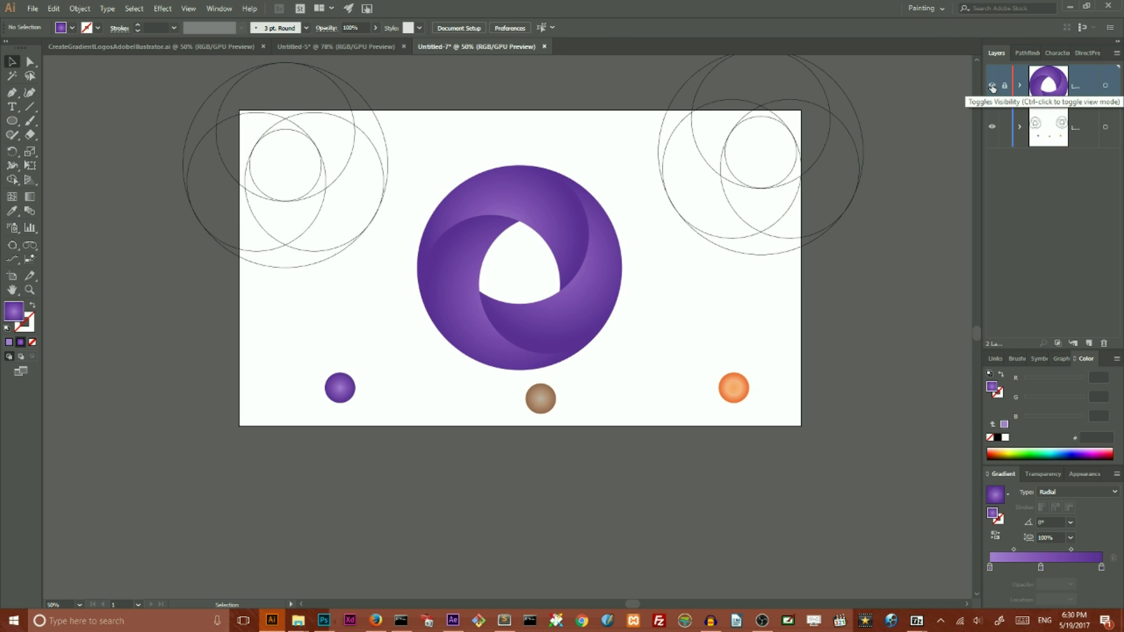
{"action": "left_click", "coordinate": [992, 88]}
Move the top-left set of construction circles to the artboard centre
{"action": "left_click_drag", "start_coordinate": [145, 94], "coordinate": [389, 246]}
{"action": "left_click_drag", "start_coordinate": [344, 178], "coordinate": [587, 252]}
{"action": "left_click", "coordinate": [555, 118]}
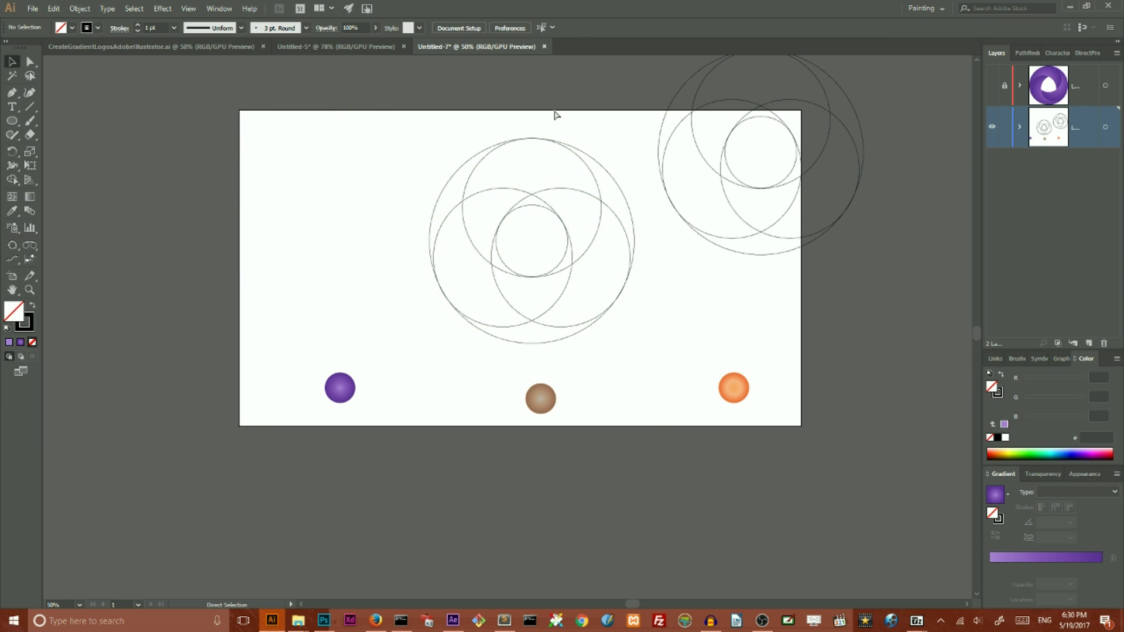
Zoom to 100%, try merging the upper crescent regions with Shape Builder, then undo it
{"action": "key", "text": "ctrl+equal"}
{"action": "scroll", "coordinate": [547, 131], "scroll_direction": "up", "scroll_amount": 4}
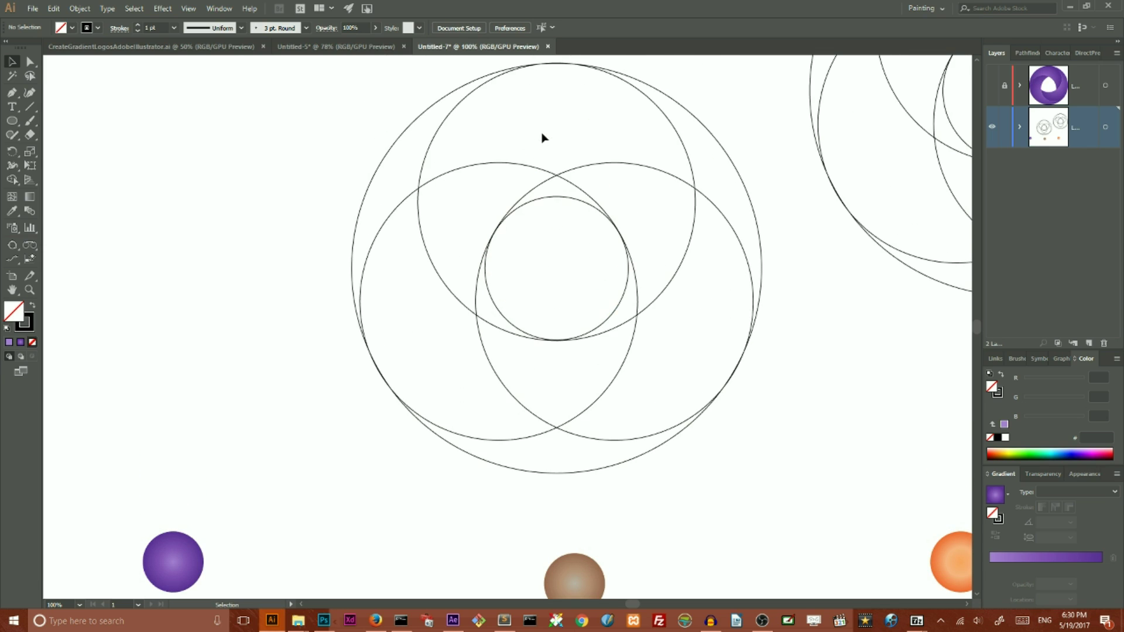
{"action": "scroll", "coordinate": [528, 142], "scroll_direction": "up", "scroll_amount": 1}
{"action": "left_click_drag", "start_coordinate": [305, 103], "coordinate": [753, 464]}
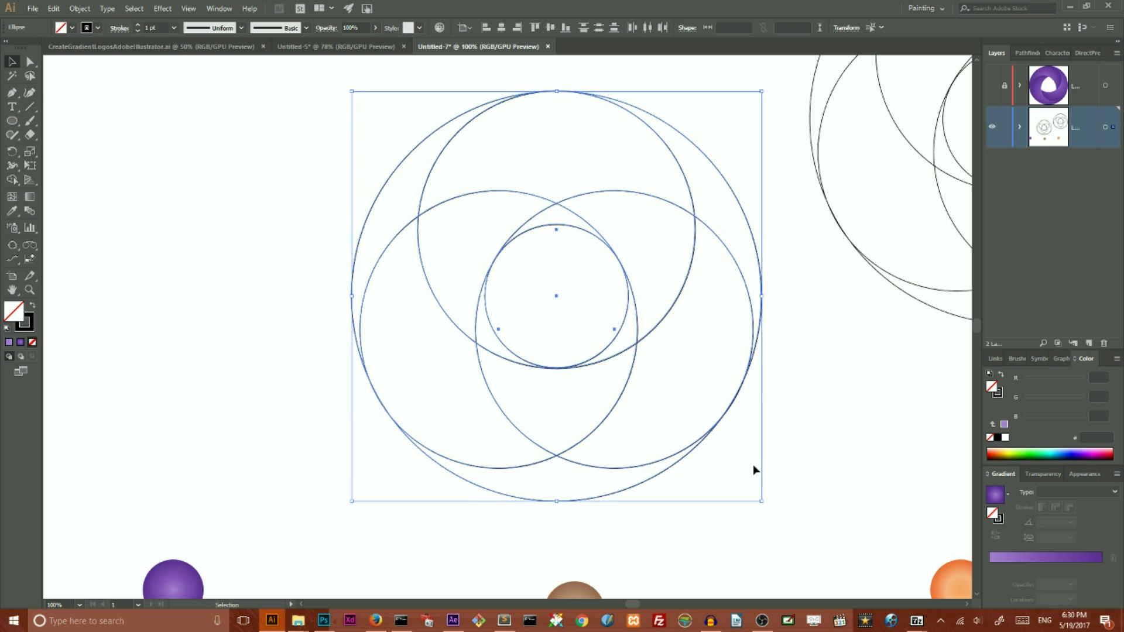
{"action": "left_click", "coordinate": [12, 181]}
{"action": "mouse_move", "coordinate": [402, 214]}
{"action": "left_mouse_down"}
{"action": "mouse_move", "coordinate": [477, 158]}
{"action": "mouse_move", "coordinate": [582, 146]}
{"action": "mouse_move", "coordinate": [649, 196]}
{"action": "mouse_move", "coordinate": [673, 249]}
{"action": "mouse_move", "coordinate": [670, 281]}
{"action": "mouse_move", "coordinate": [612, 347]}
{"action": "left_mouse_up"}
{"action": "left_click", "coordinate": [12, 60]}
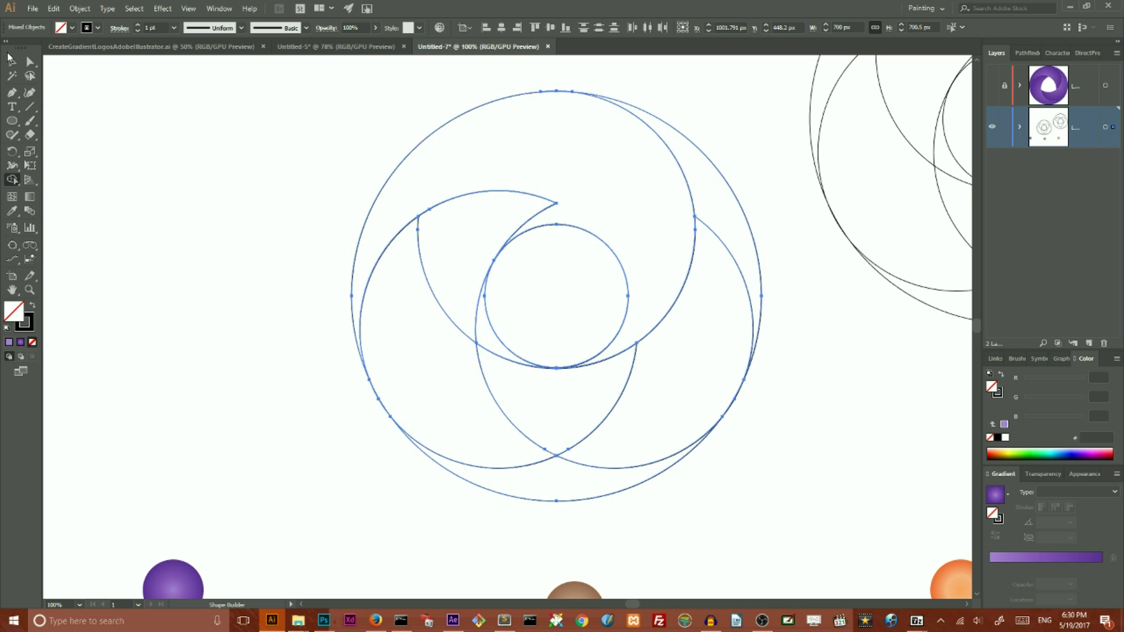
{"action": "key", "text": "ctrl+z"}
{"action": "key", "text": "ctrl+z"}
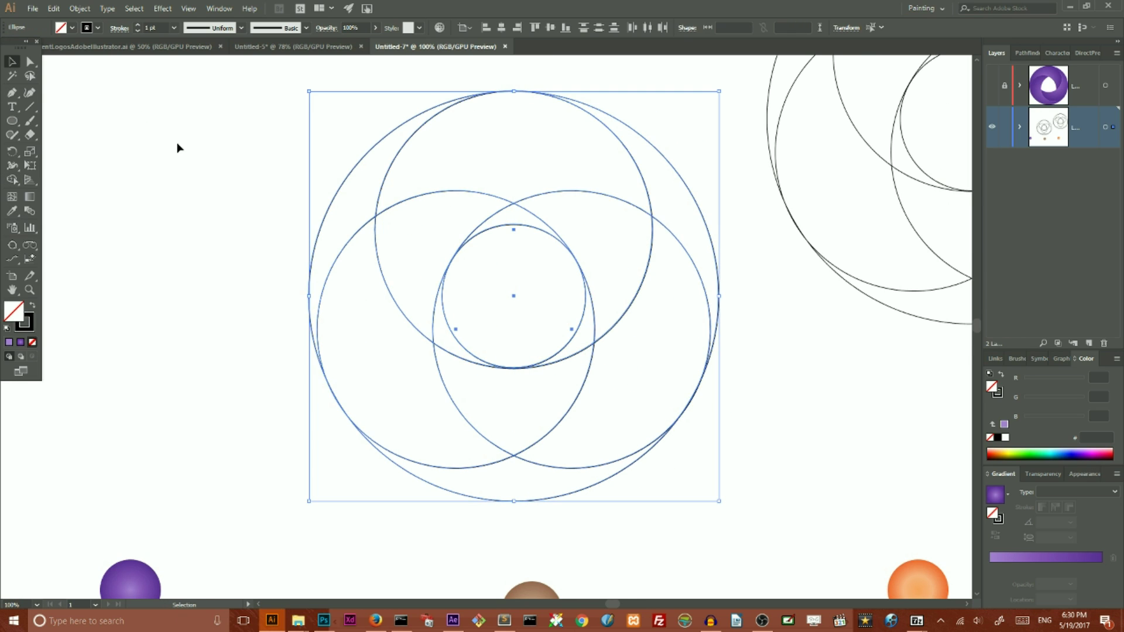
{"action": "left_click", "coordinate": [291, 221]}
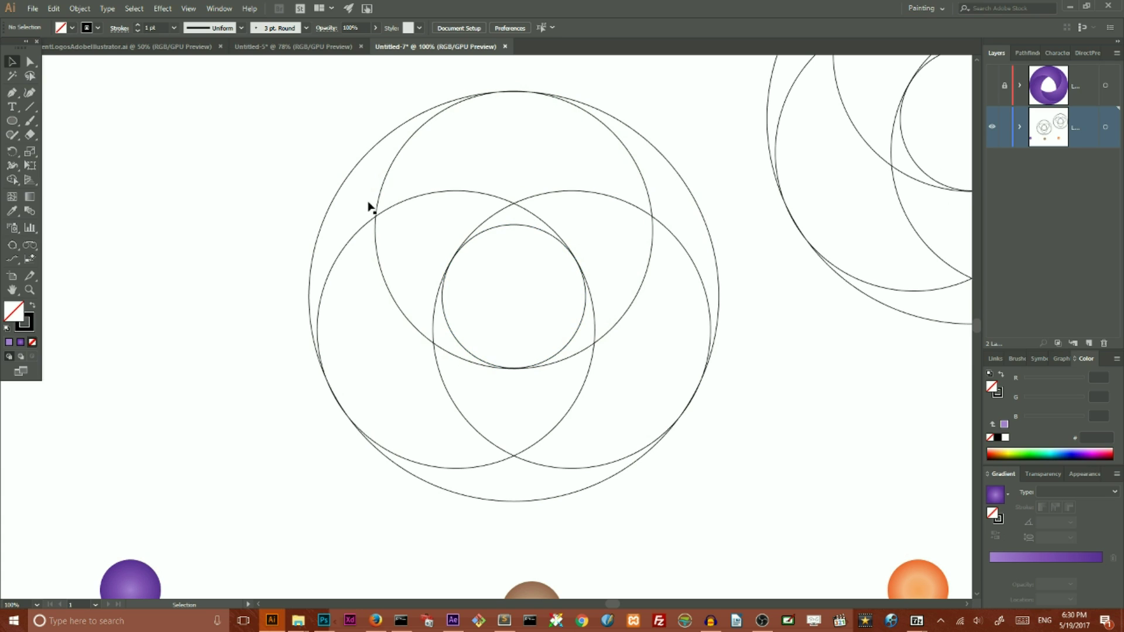
{"action": "left_click_drag", "start_coordinate": [164, 143], "coordinate": [240, 318]}
In Outline view, widen the small inner circle from 245 to 247 px
{"action": "key", "text": "a"}
{"action": "key", "text": "ctrl+y"}
{"action": "key", "text": "v"}
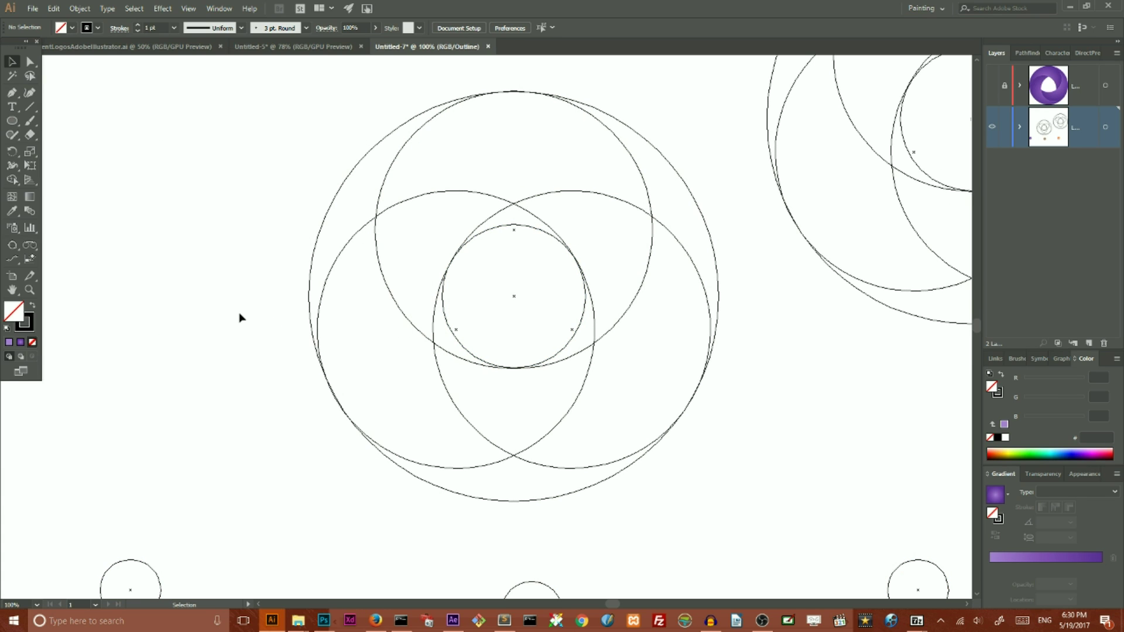
{"action": "left_click", "coordinate": [500, 227]}
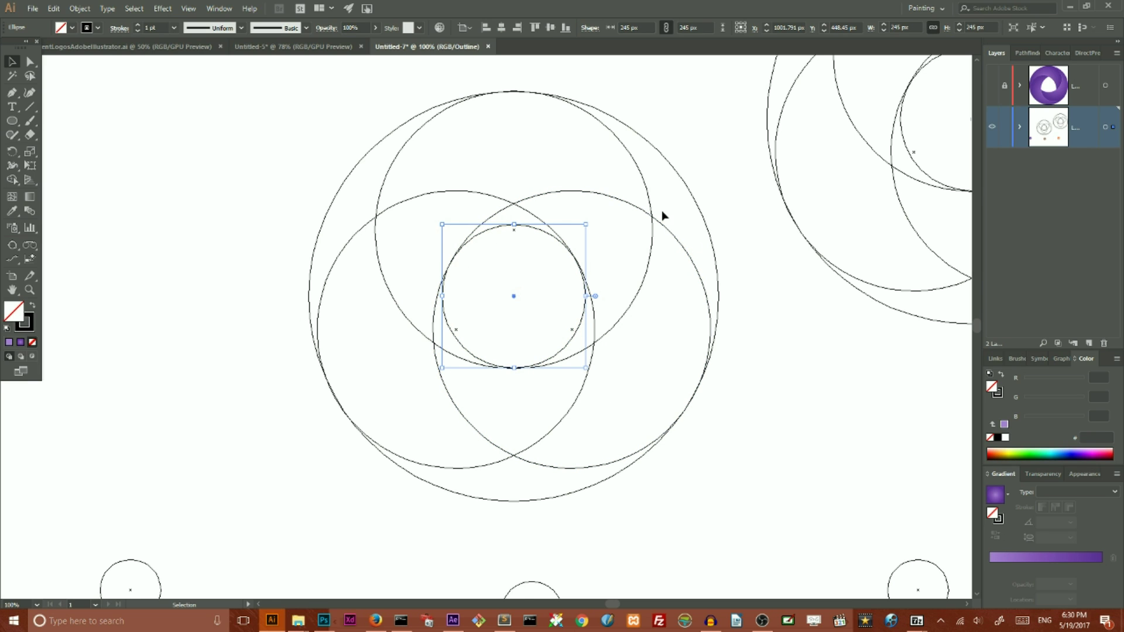
{"action": "left_click", "coordinate": [626, 27]}
{"action": "key", "text": "Up"}
{"action": "key", "text": "Up"}
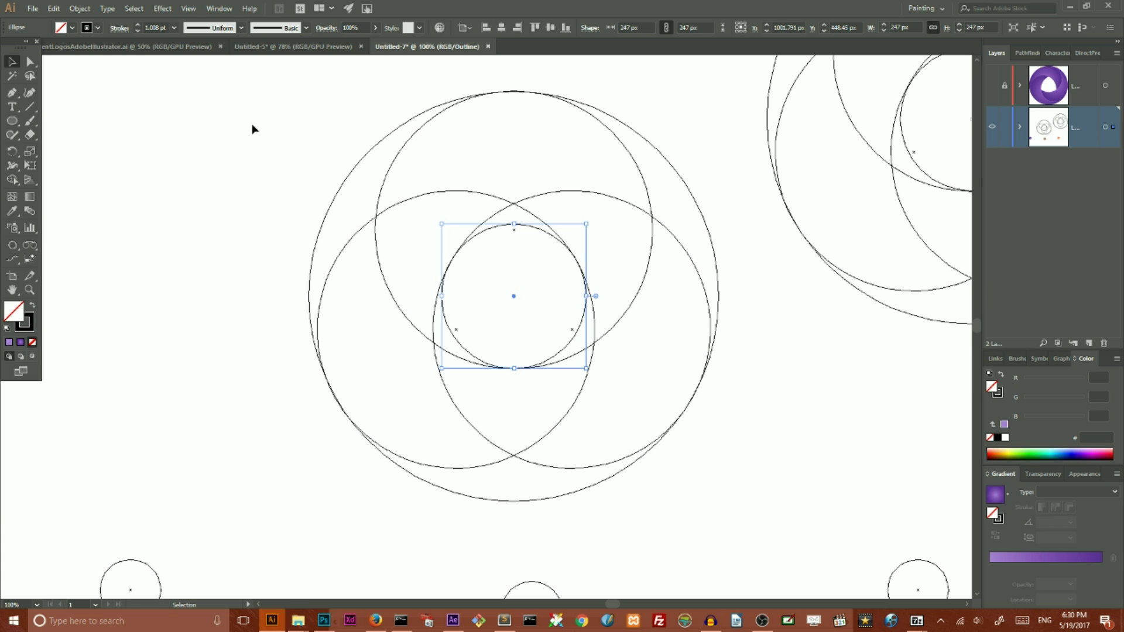
{"action": "left_click_drag", "start_coordinate": [246, 123], "coordinate": [738, 468]}
Merge the top, right and top-left crescent regions into single shapes with Shape Builder
{"action": "key", "text": "shift+m"}
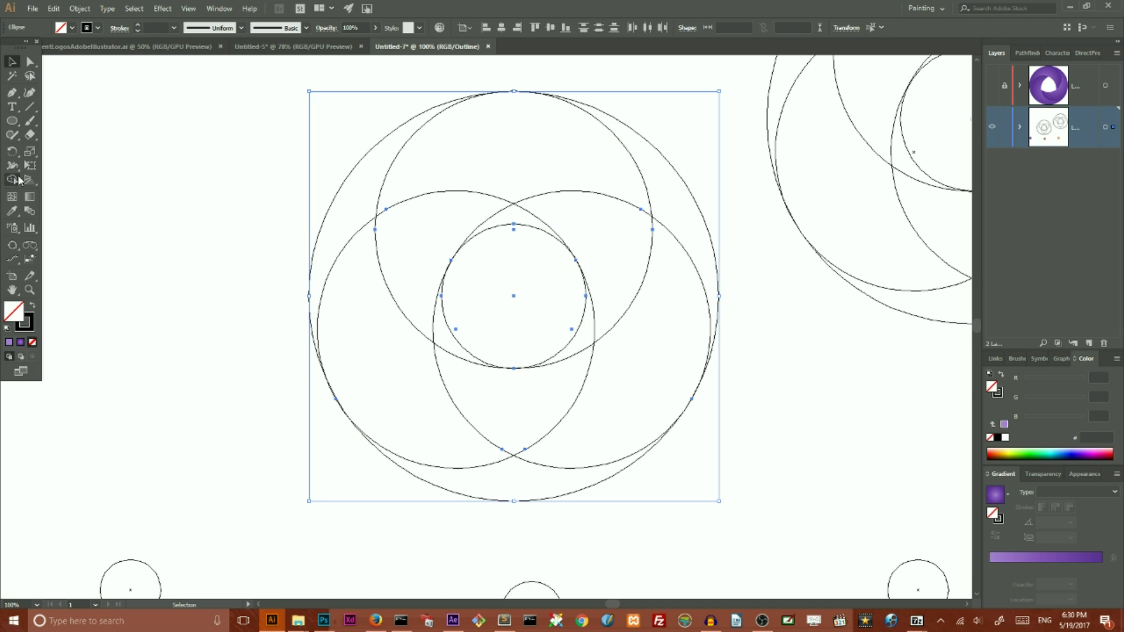
{"action": "mouse_move", "coordinate": [326, 192]}
{"action": "left_mouse_down"}
{"action": "mouse_move", "coordinate": [368, 196]}
{"action": "mouse_move", "coordinate": [552, 140]}
{"action": "mouse_move", "coordinate": [644, 191]}
{"action": "mouse_move", "coordinate": [639, 246]}
{"action": "mouse_move", "coordinate": [580, 339]}
{"action": "left_mouse_up"}
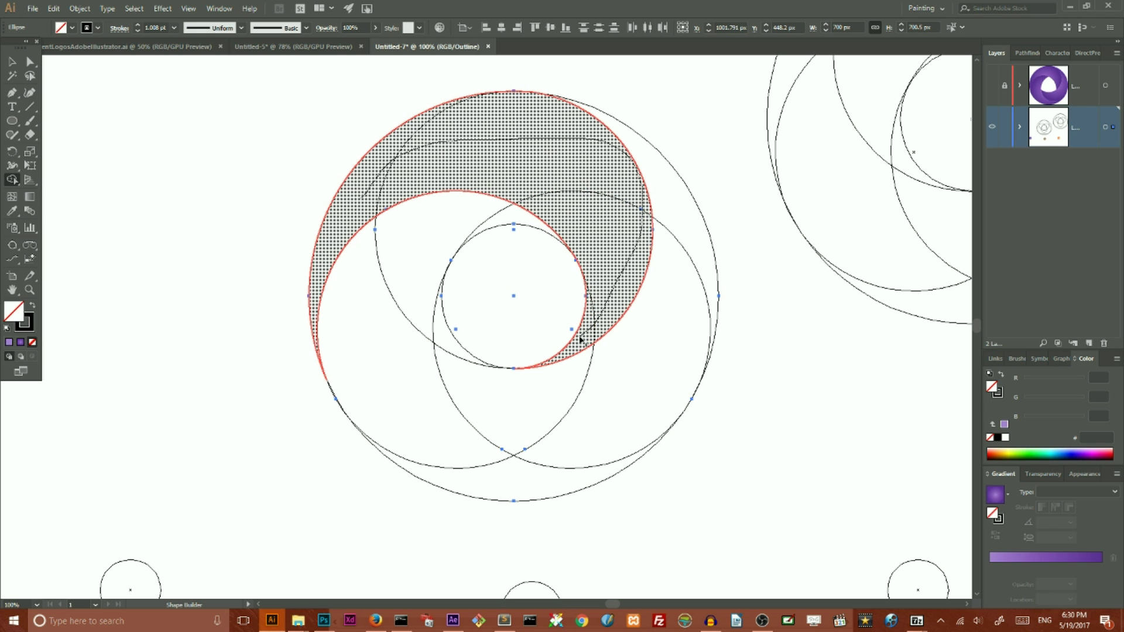
{"action": "left_click_drag", "start_coordinate": [604, 298], "coordinate": [609, 283]}
{"action": "mouse_move", "coordinate": [668, 199]}
{"action": "left_mouse_down"}
{"action": "mouse_move", "coordinate": [681, 315]}
{"action": "mouse_move", "coordinate": [638, 407]}
{"action": "mouse_move", "coordinate": [599, 423]}
{"action": "mouse_move", "coordinate": [497, 406]}
{"action": "mouse_move", "coordinate": [437, 328]}
{"action": "left_mouse_up"}
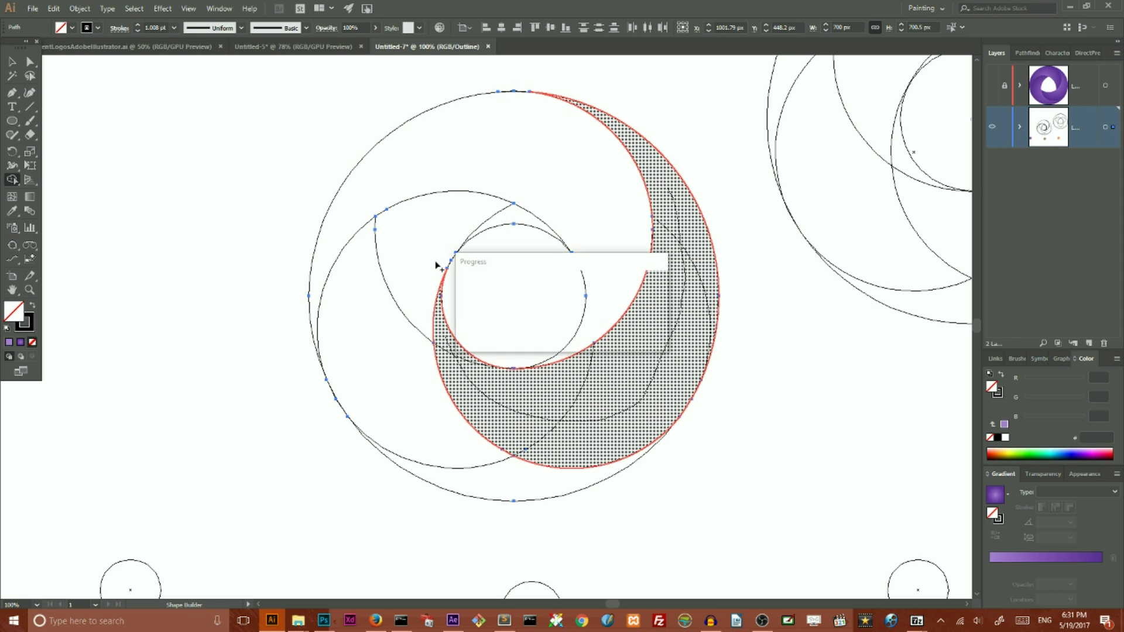
{"action": "mouse_move", "coordinate": [512, 206]}
{"action": "left_mouse_down"}
{"action": "mouse_move", "coordinate": [435, 237]}
{"action": "mouse_move", "coordinate": [376, 326]}
{"action": "mouse_move", "coordinate": [441, 446]}
{"action": "mouse_move", "coordinate": [517, 492]}
{"action": "mouse_move", "coordinate": [136, 340]}
{"action": "left_mouse_up"}
{"action": "left_click", "coordinate": [11, 61]}
{"action": "left_click", "coordinate": [205, 134]}
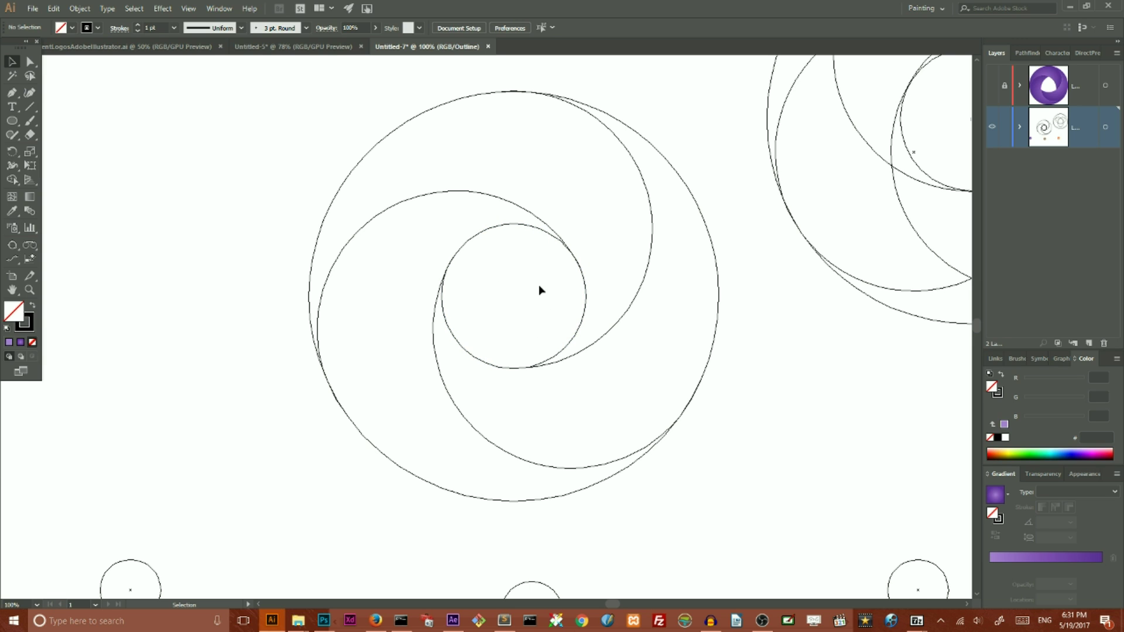
Return the artwork from Outline view to full colour Preview
{"action": "key", "text": "a"}
{"action": "key", "text": "ctrl+y"}
{"action": "key", "text": "v"}
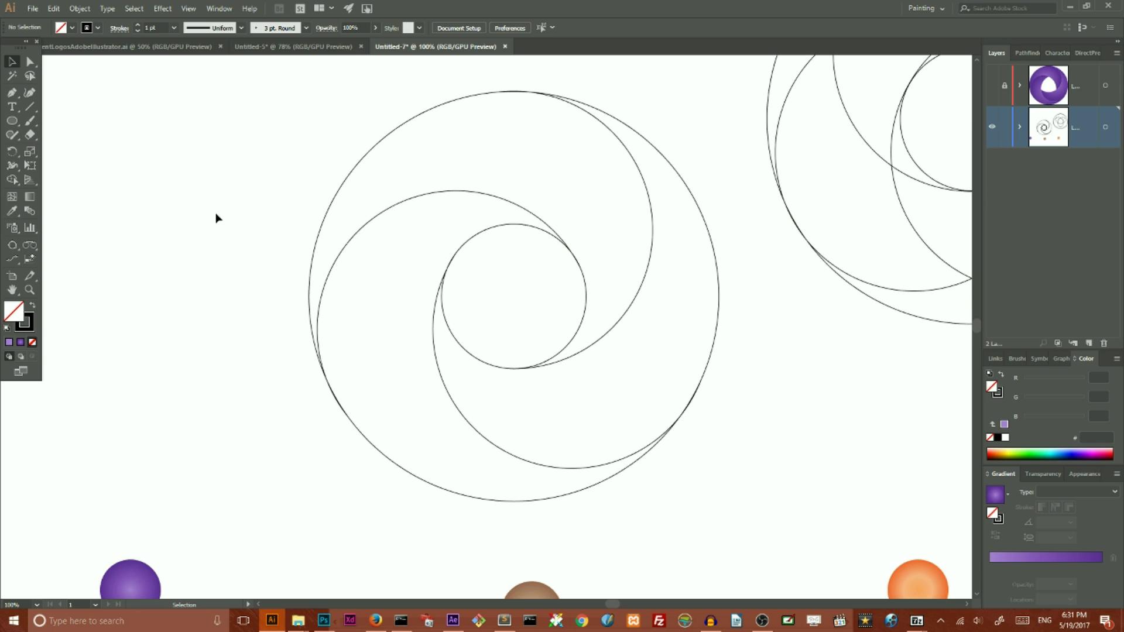
Fill the upper and lower swirl pieces with the brown radial gradient using the Eyedropper
{"action": "key", "text": "ctrl+minus"}
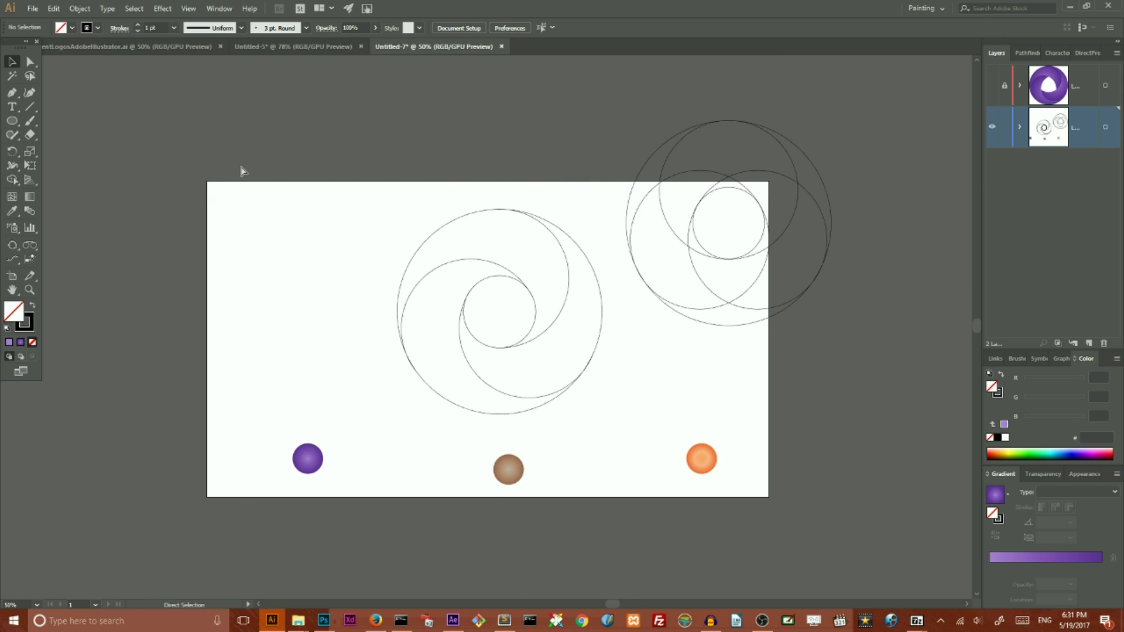
{"action": "left_click", "coordinate": [418, 202]}
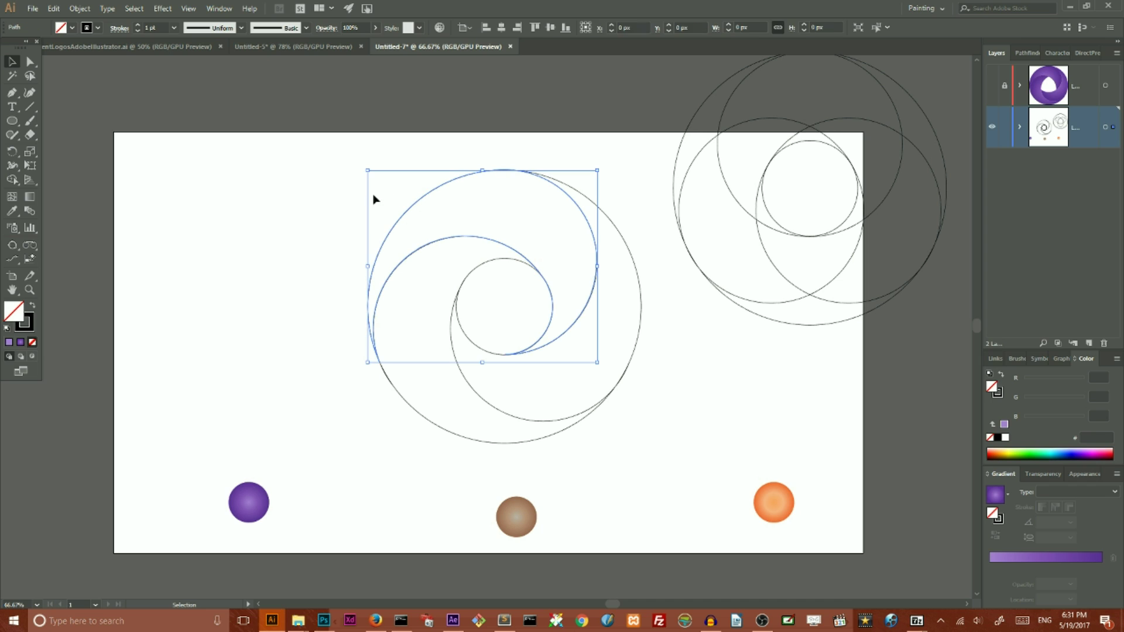
{"action": "left_click", "coordinate": [12, 210]}
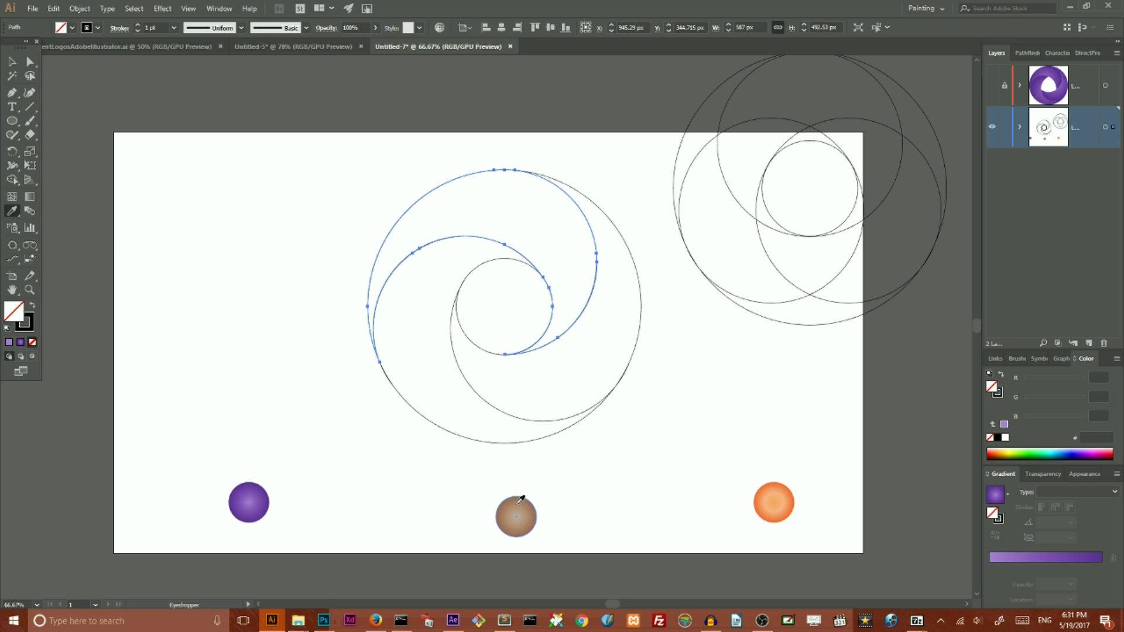
{"action": "left_click", "coordinate": [518, 508]}
{"action": "left_click", "coordinate": [11, 61]}
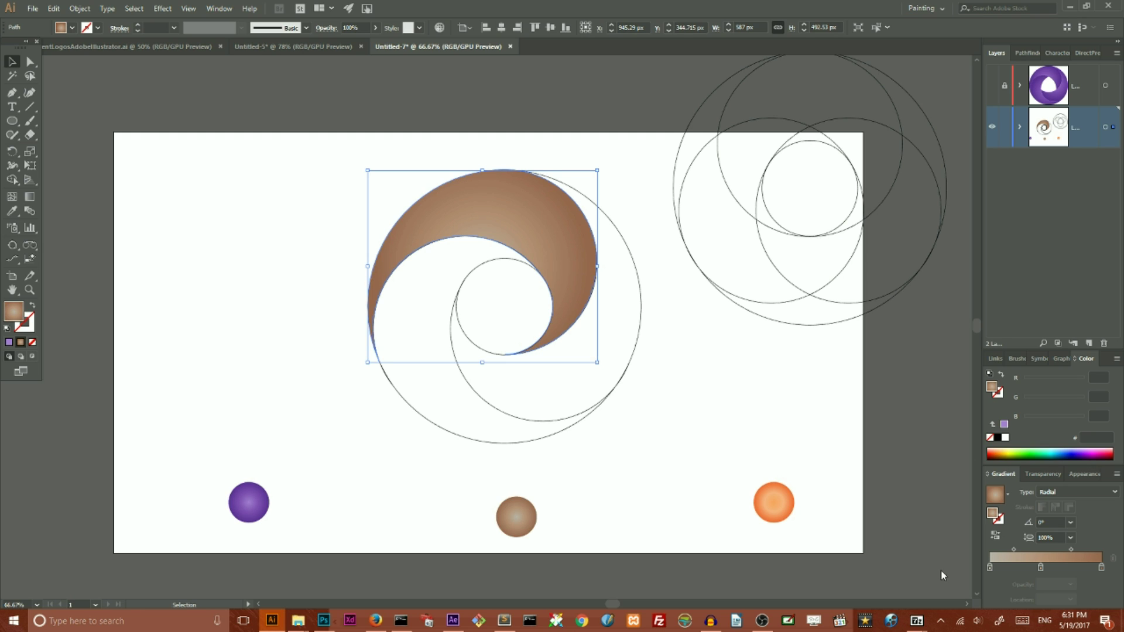
{"action": "left_click", "coordinate": [464, 441]}
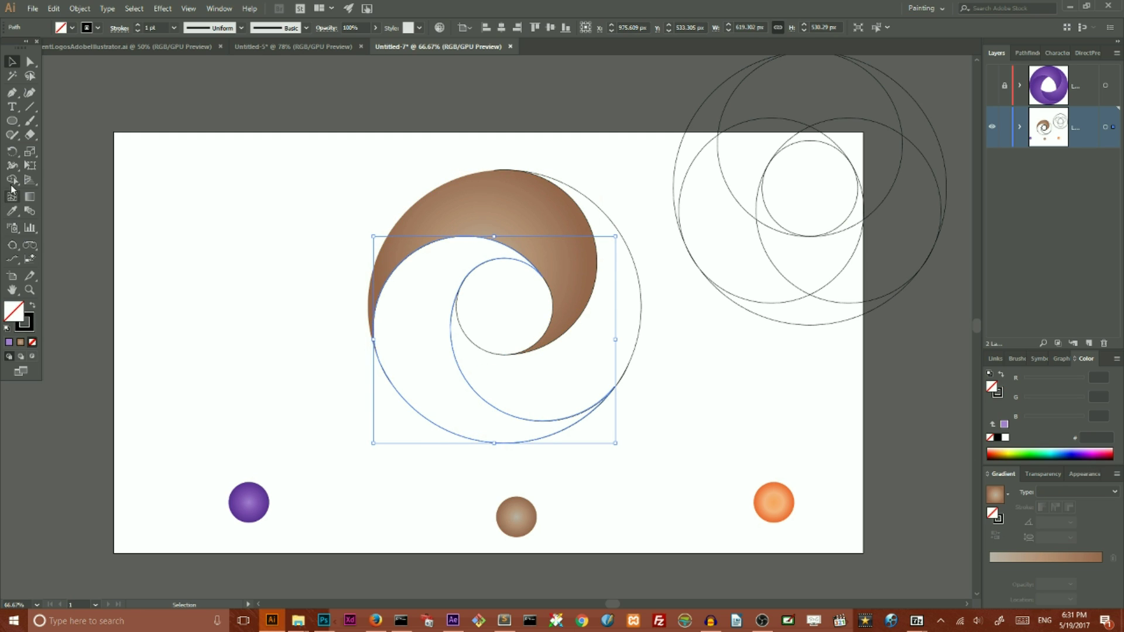
{"action": "left_click", "coordinate": [12, 211]}
{"action": "left_click", "coordinate": [522, 502]}
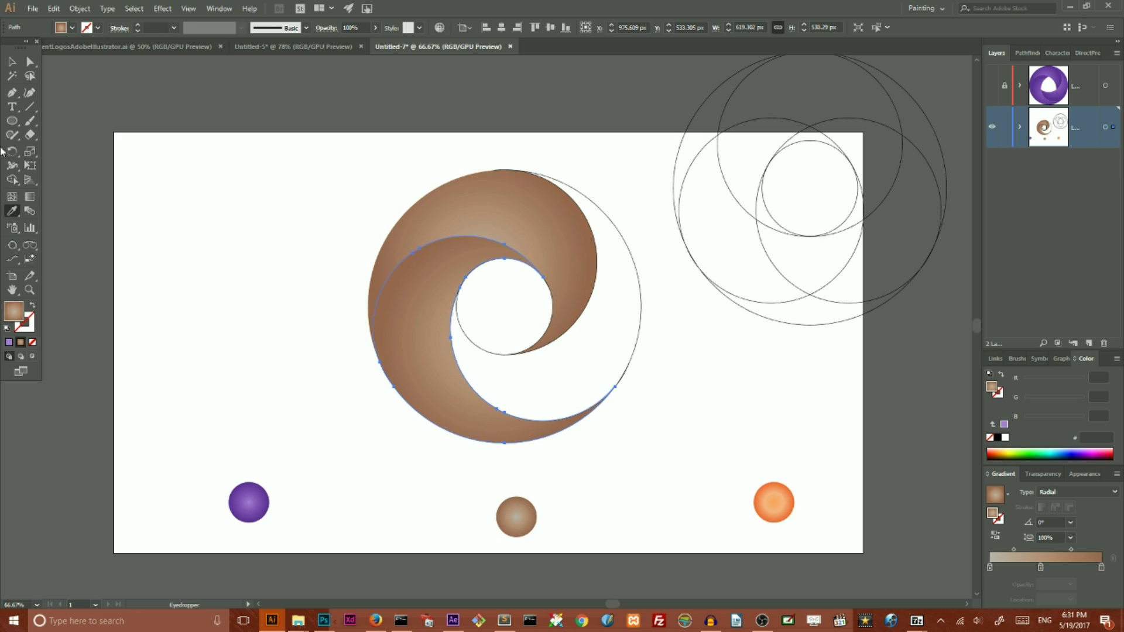
{"action": "left_click", "coordinate": [12, 61]}
Give the larger crescent the brown gradient too, then select the whole brown ring
{"action": "left_click", "coordinate": [499, 353]}
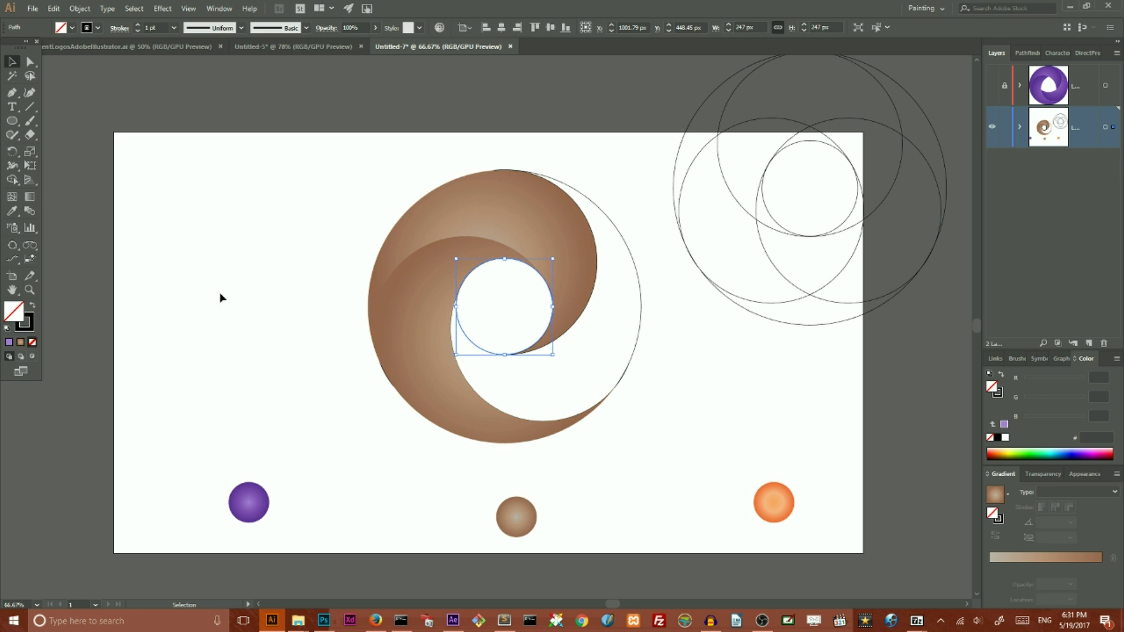
{"action": "left_click", "coordinate": [643, 316]}
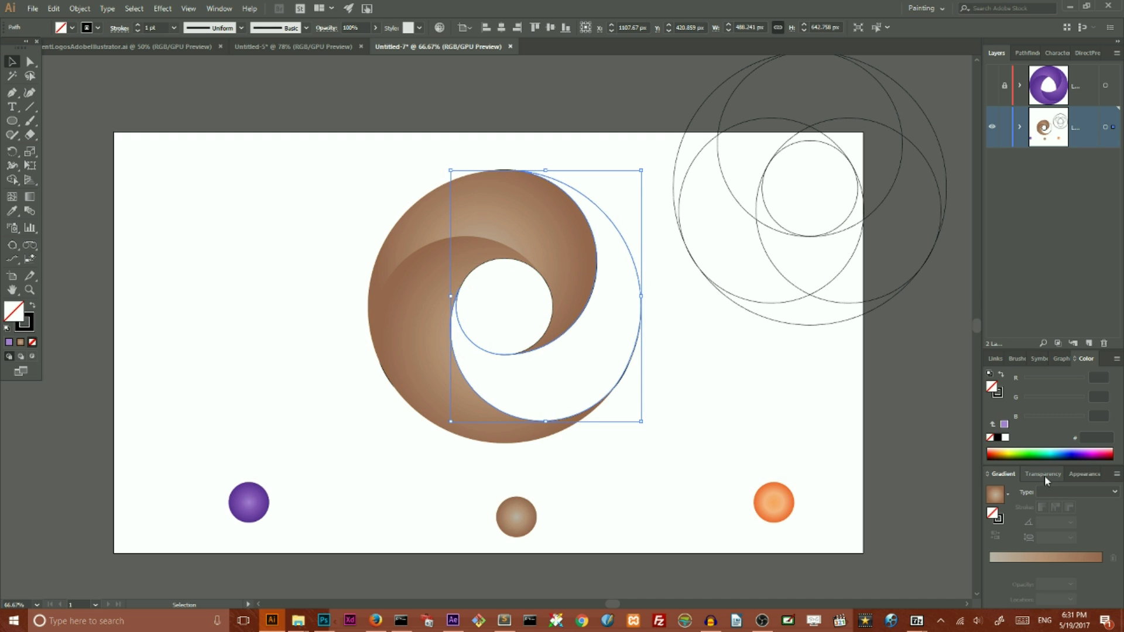
{"action": "left_click", "coordinate": [12, 211]}
{"action": "left_click", "coordinate": [518, 515]}
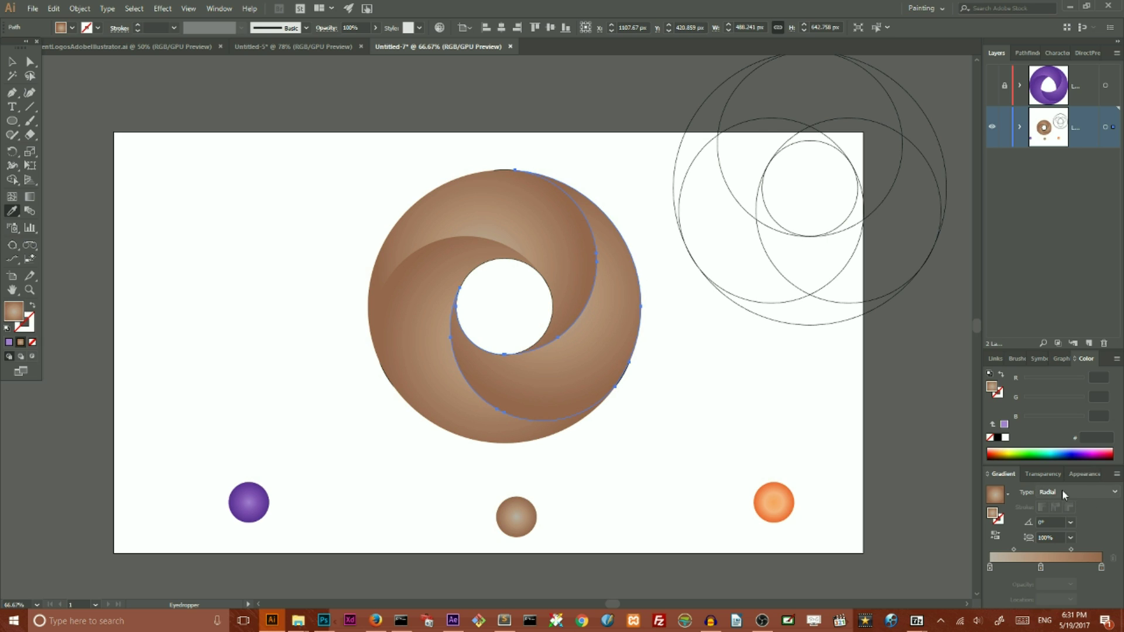
{"action": "left_click", "coordinate": [12, 61]}
{"action": "left_click", "coordinate": [351, 193]}
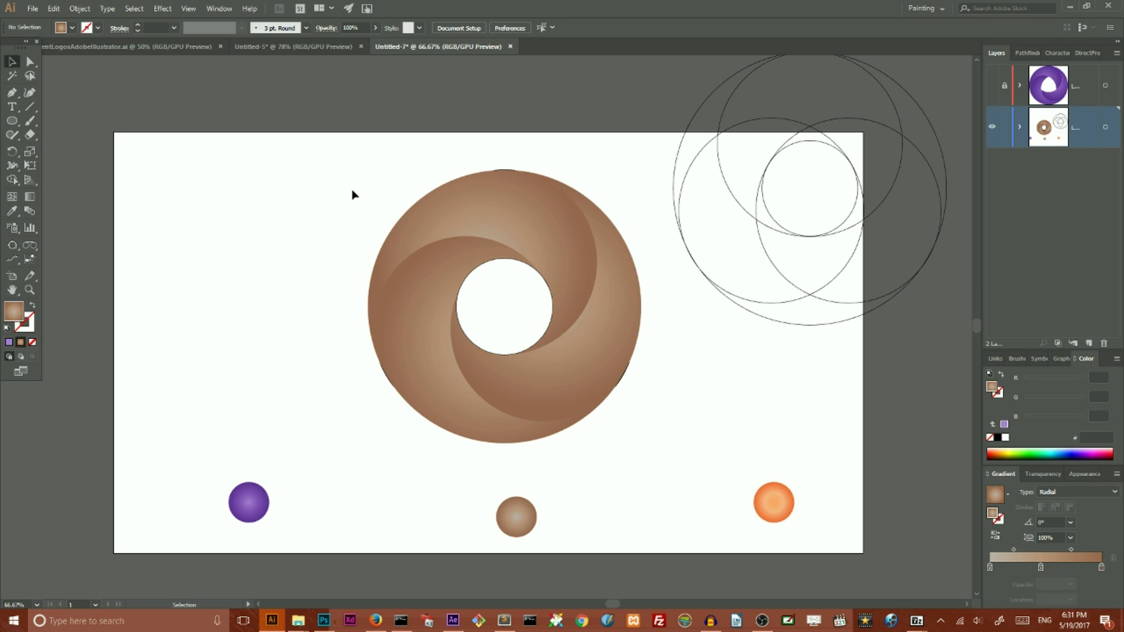
{"action": "left_click_drag", "start_coordinate": [322, 182], "coordinate": [647, 443]}
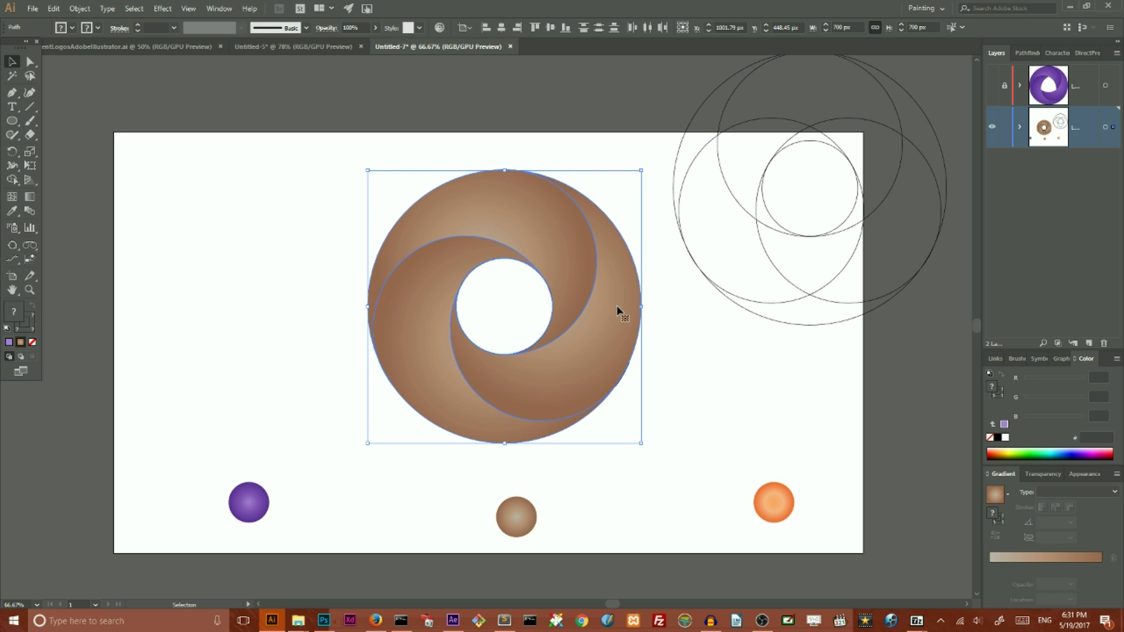
Shrink the brown ring to about 390 px wide and move it to the top-left
{"action": "left_click_drag", "start_coordinate": [589, 303], "coordinate": [328, 256]}
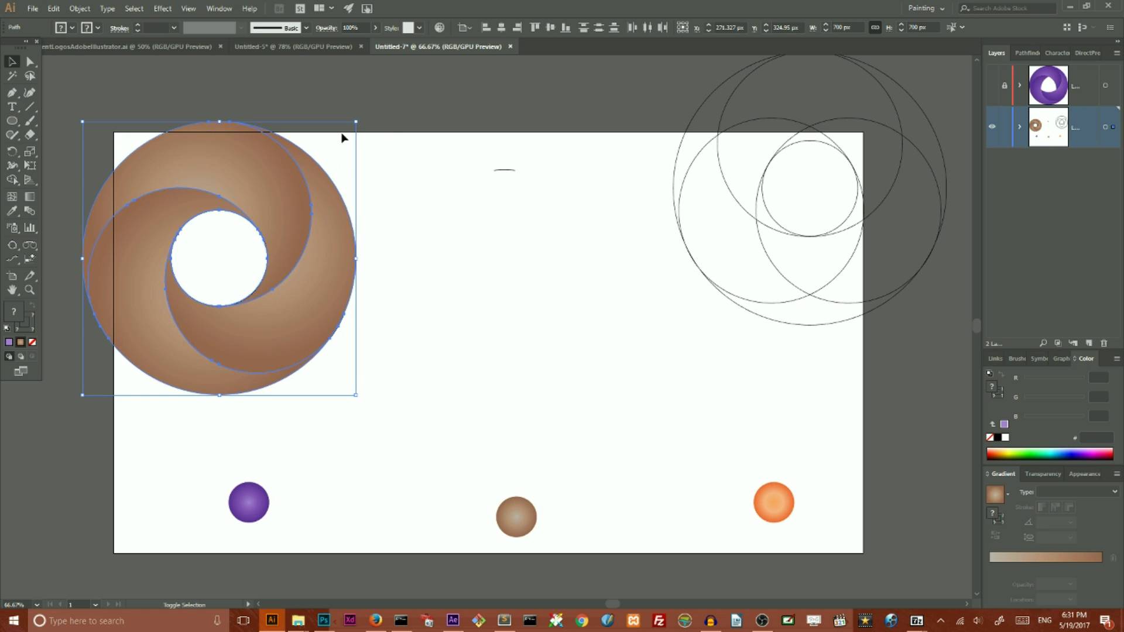
{"action": "left_click_drag", "start_coordinate": [359, 124], "coordinate": [296, 182]}
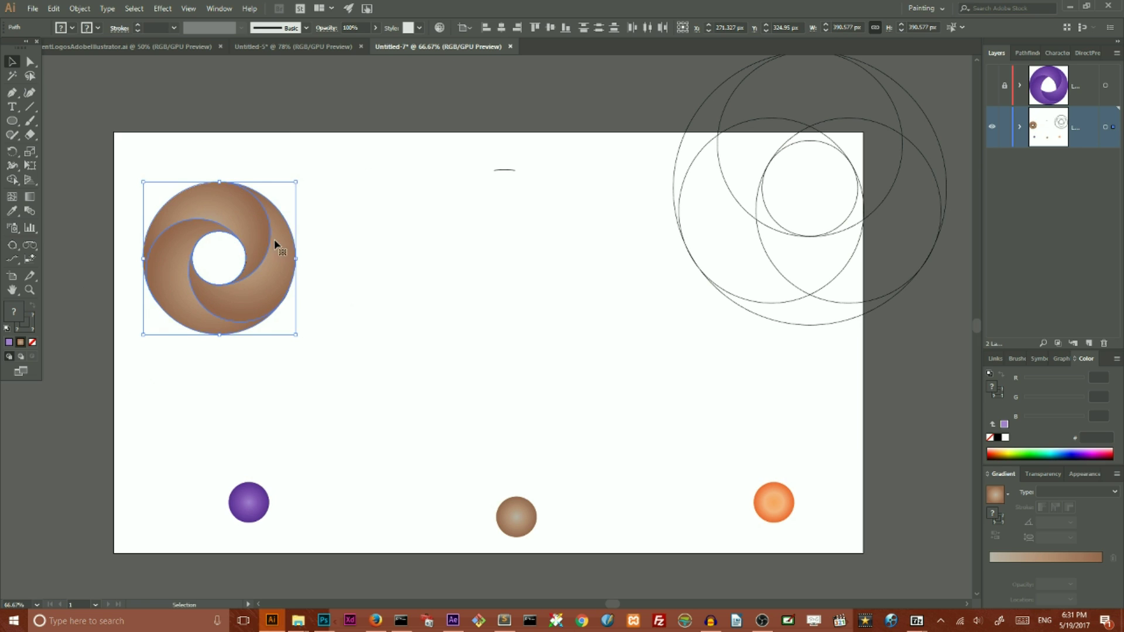
{"action": "left_click_drag", "start_coordinate": [287, 262], "coordinate": [201, 159]}
{"action": "left_click", "coordinate": [501, 170]}
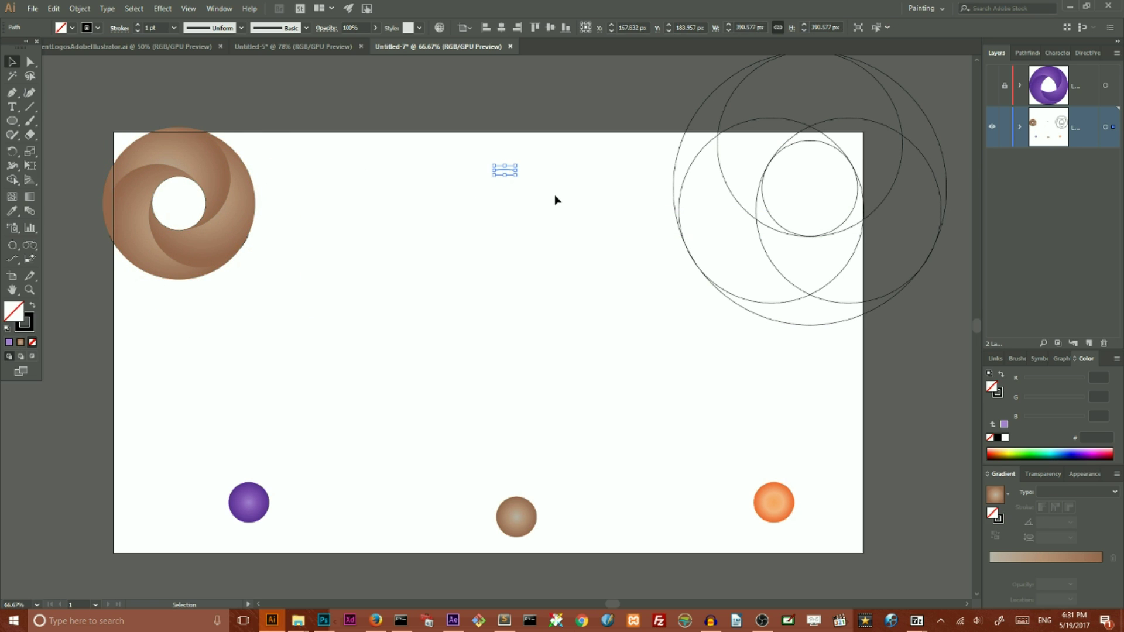
Move the right-hand overlapping circles to the artboard centre, checking the finished logos document
{"action": "left_click_drag", "start_coordinate": [650, 96], "coordinate": [944, 346]}
{"action": "left_click_drag", "start_coordinate": [902, 163], "coordinate": [595, 273]}
{"action": "left_click", "coordinate": [692, 208]}
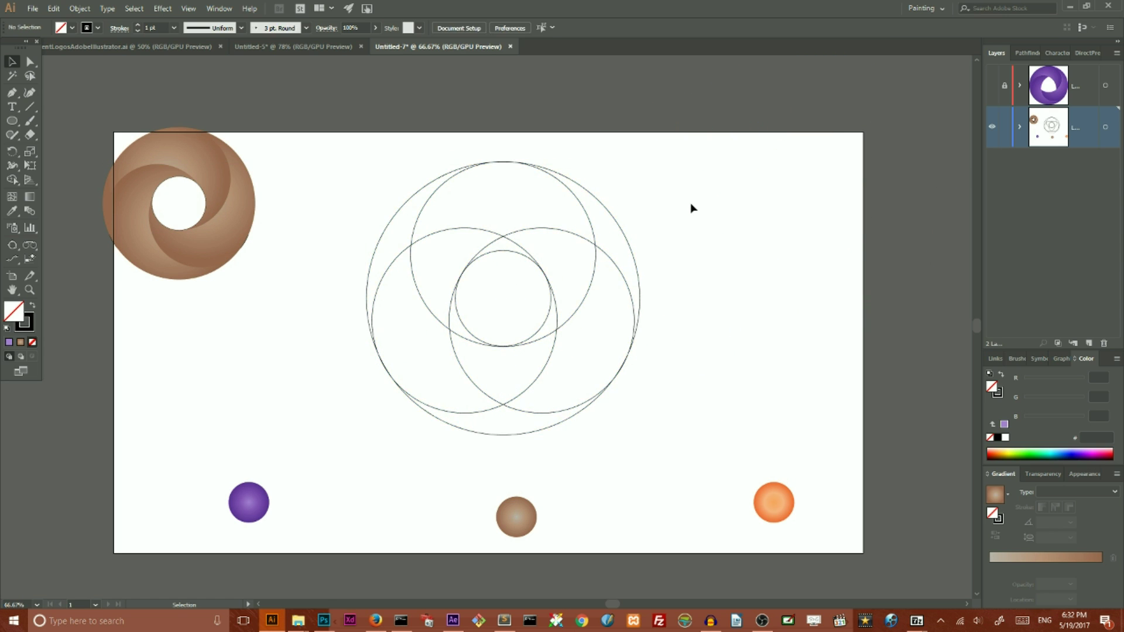
{"action": "left_click", "coordinate": [313, 49]}
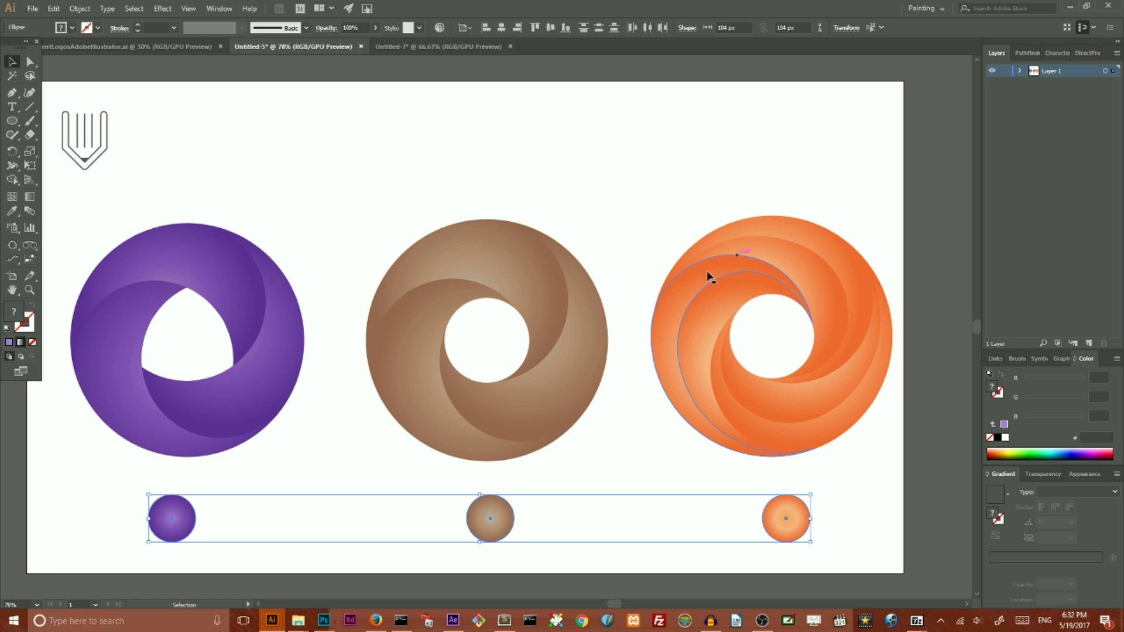
{"action": "left_click", "coordinate": [409, 47]}
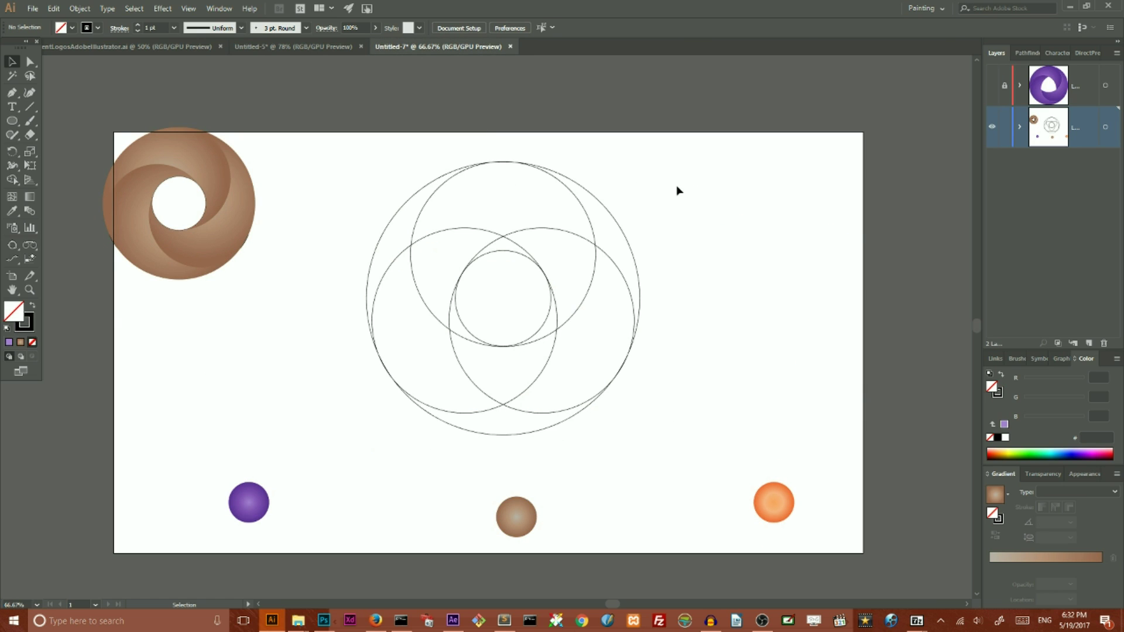
In Outline view, set the centred construction's inner circle width from 245 to 247 px
{"action": "key", "text": "ctrl+plus"}
{"action": "key", "text": "ctrl+plus"}
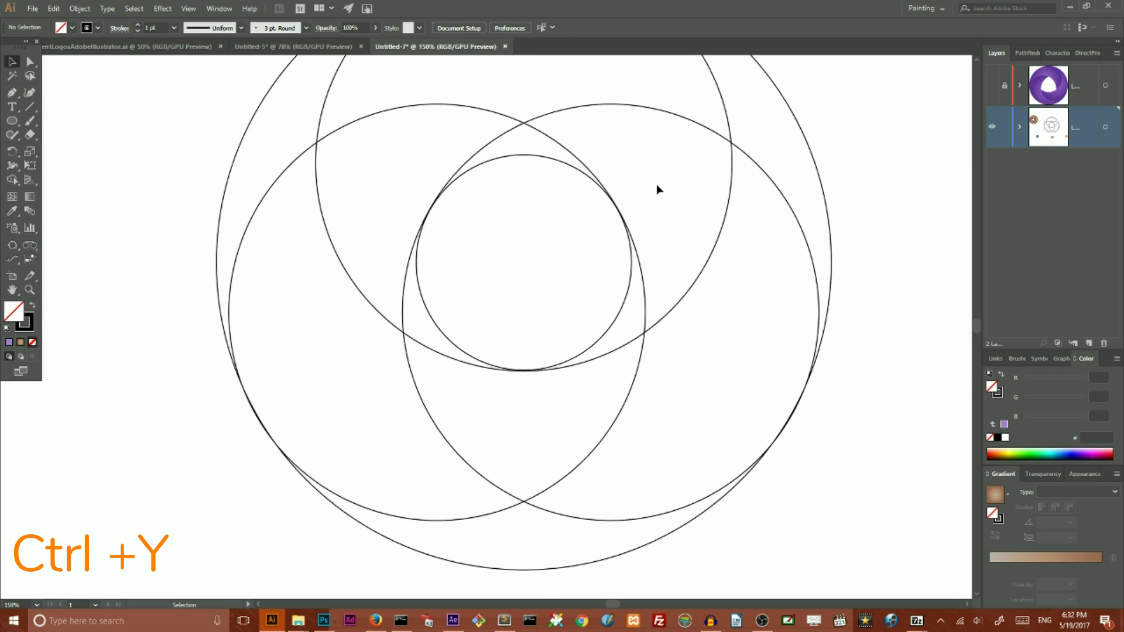
{"action": "key", "text": "ctrl+minus"}
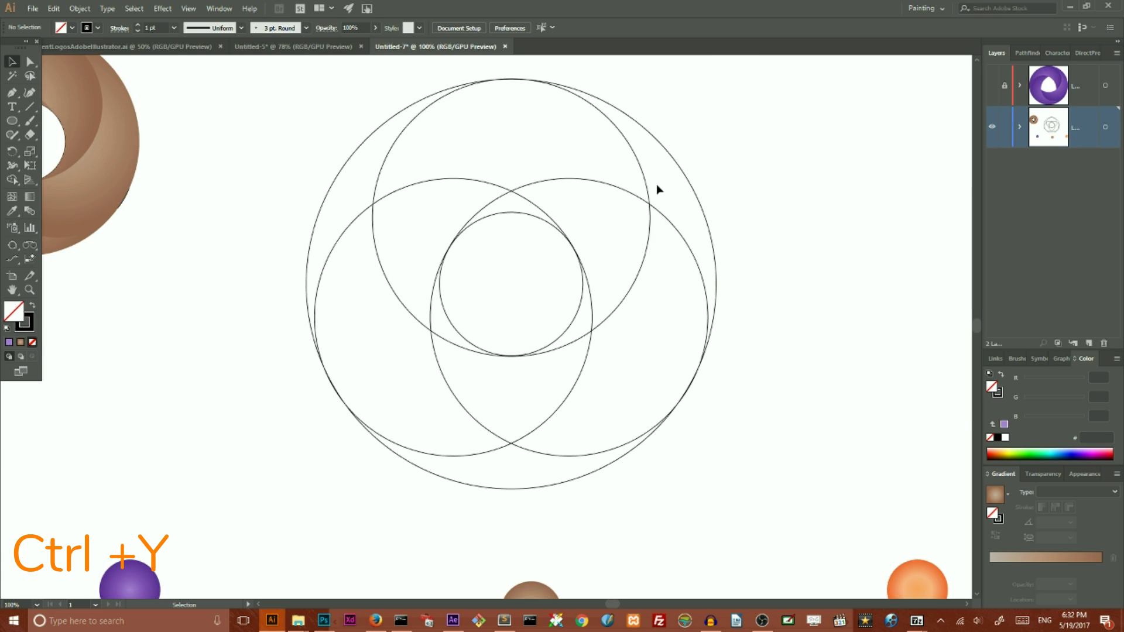
{"action": "key", "text": "ctrl"}
{"action": "key", "text": "ctrl+y"}
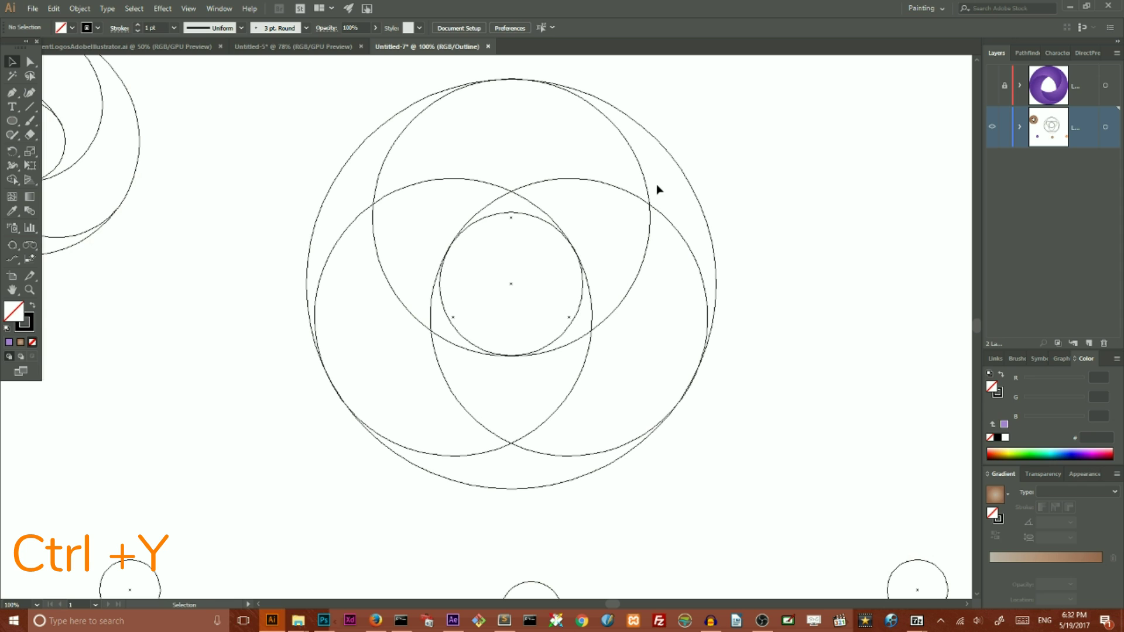
{"action": "left_click", "coordinate": [525, 213]}
{"action": "left_click", "coordinate": [526, 216]}
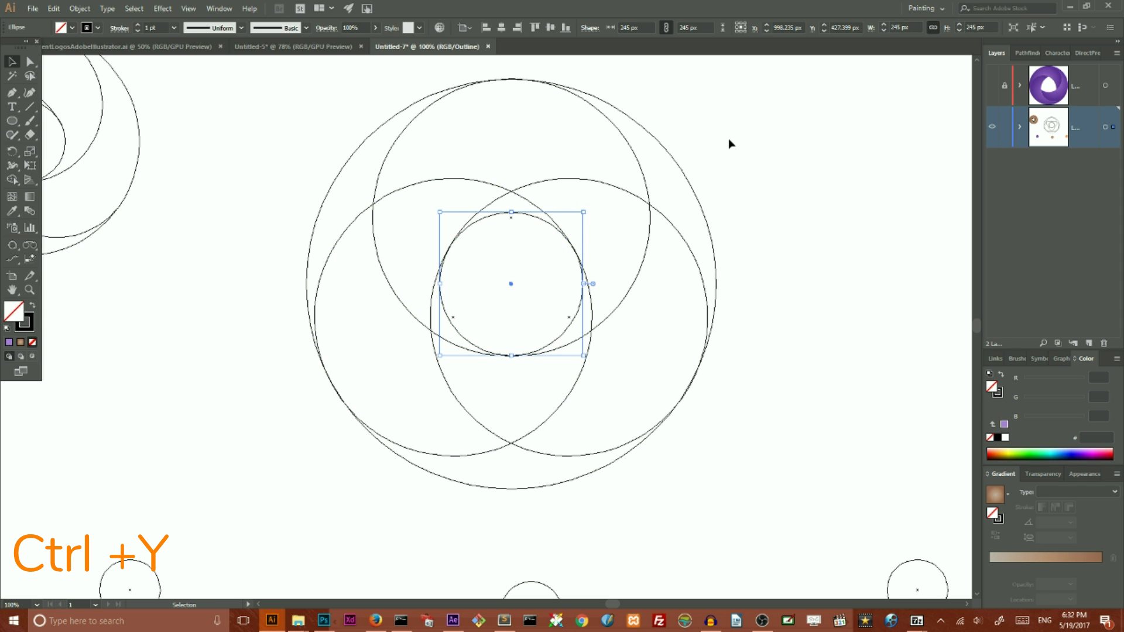
{"action": "left_click", "coordinate": [627, 28]}
{"action": "key", "text": "Up"}
{"action": "key", "text": "Up"}
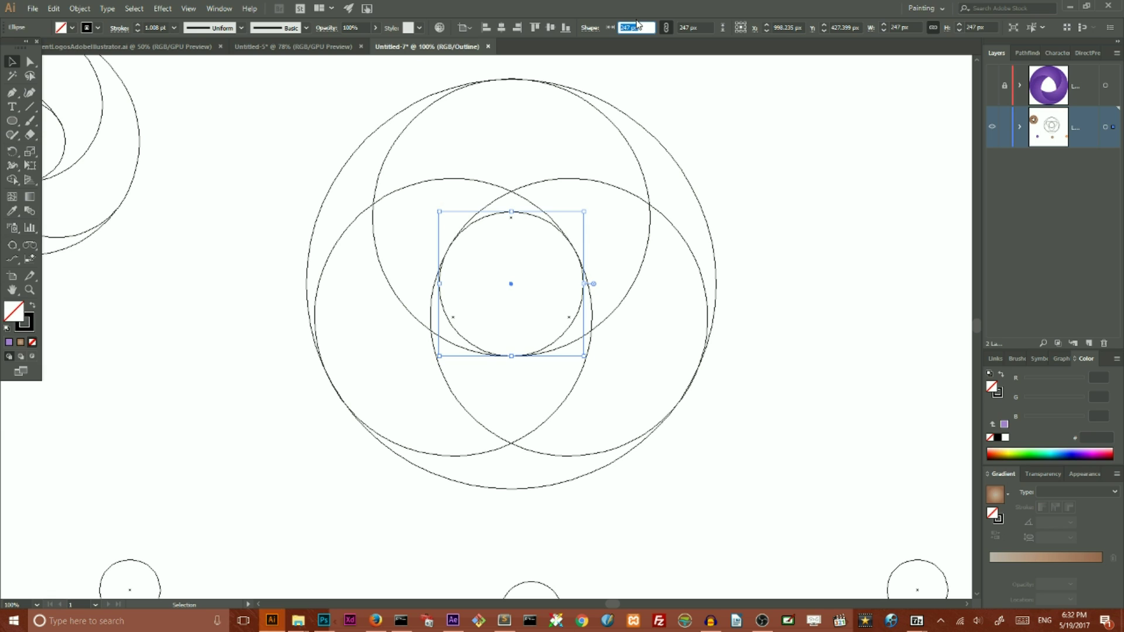
{"action": "key", "text": "Return"}
{"action": "left_click", "coordinate": [764, 317]}
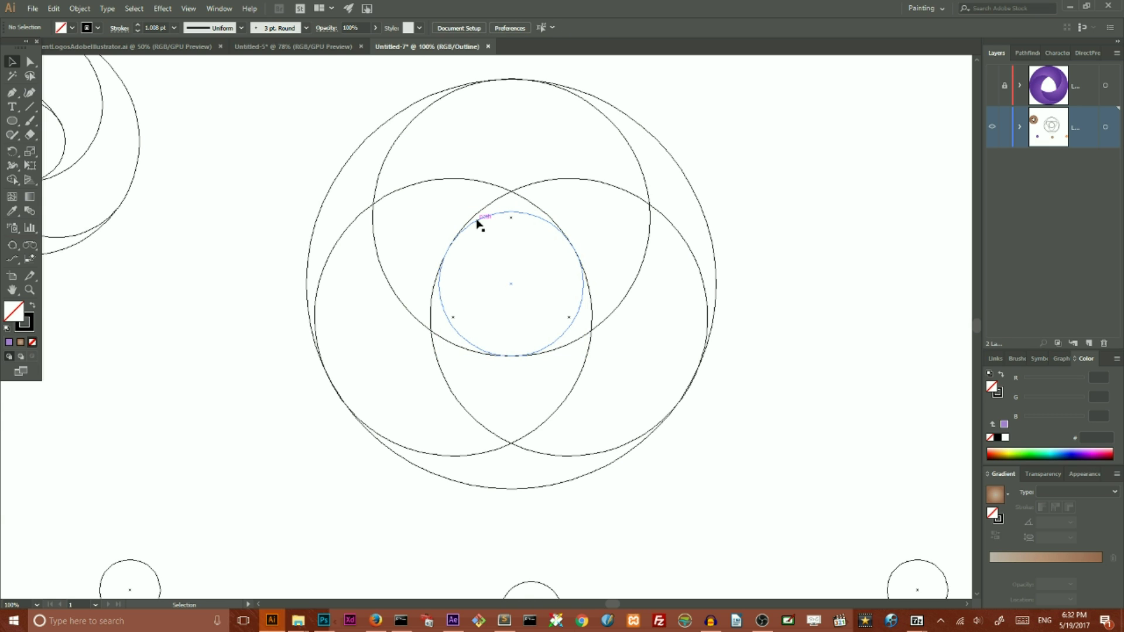
Duplicate the lower-right circle in front, in place
{"action": "left_click", "coordinate": [436, 278]}
{"action": "key", "text": "ctrl+c"}
{"action": "key", "text": "ctrl+f"}
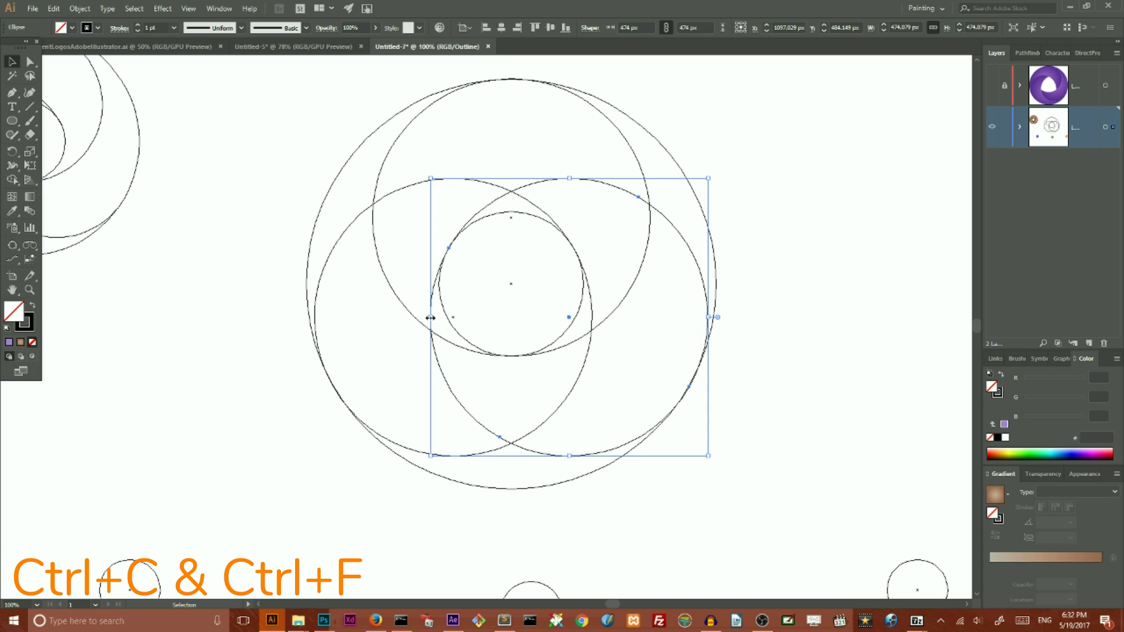
Stretch and squash the copy into a tilted ellipse about 546 × 411 px
{"action": "left_click_drag", "start_coordinate": [427, 318], "coordinate": [379, 318]}
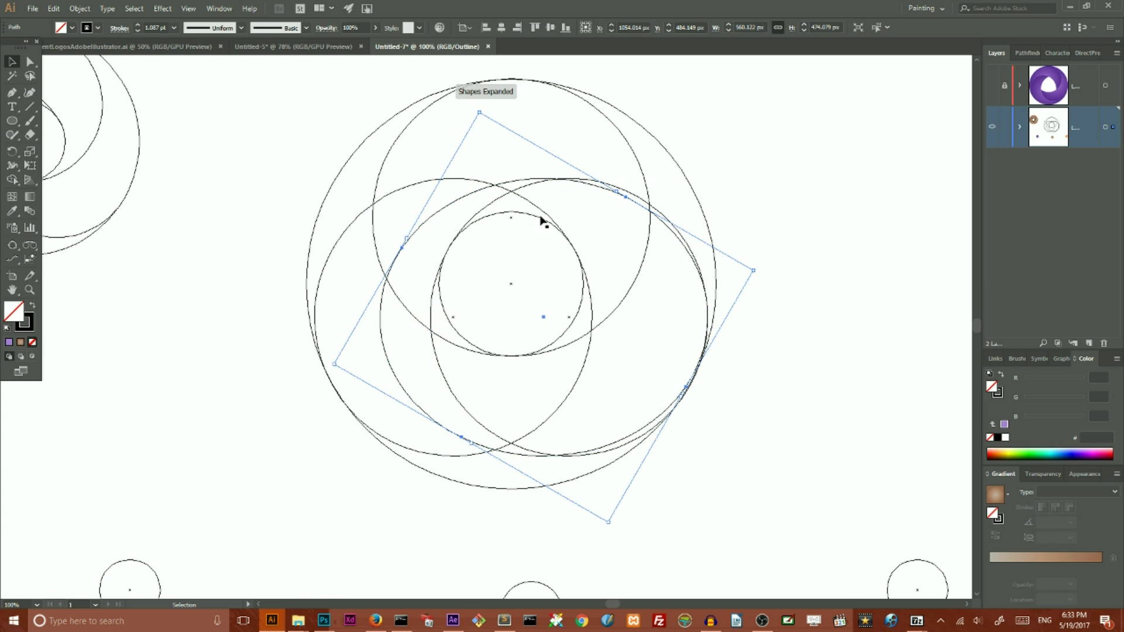
{"action": "left_click", "coordinate": [623, 194]}
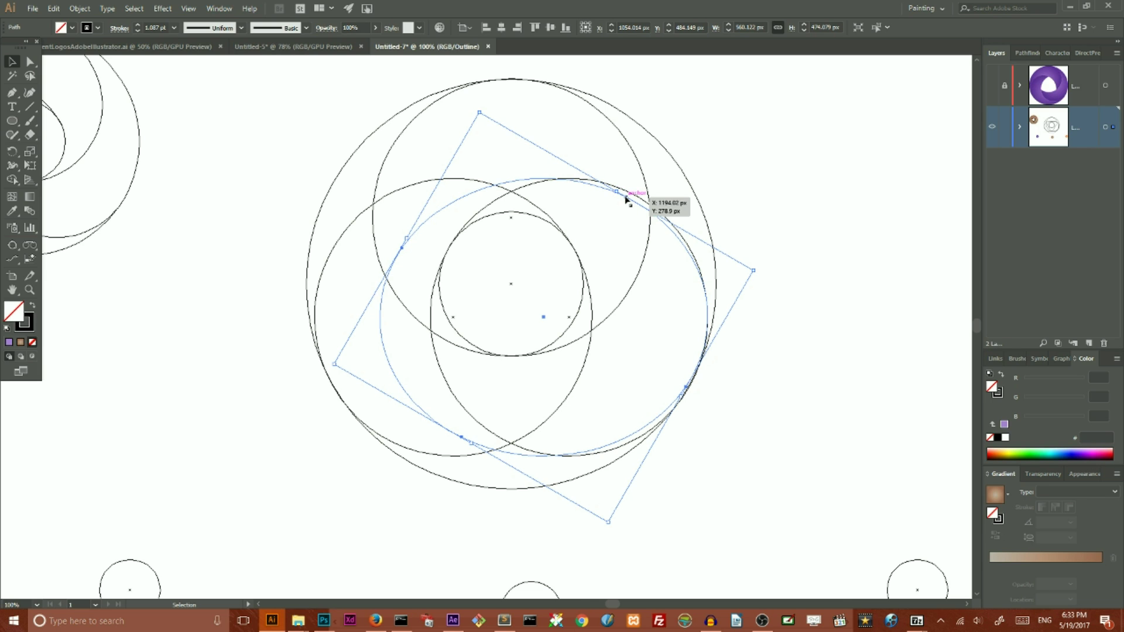
{"action": "left_click_drag", "start_coordinate": [616, 191], "coordinate": [559, 219]}
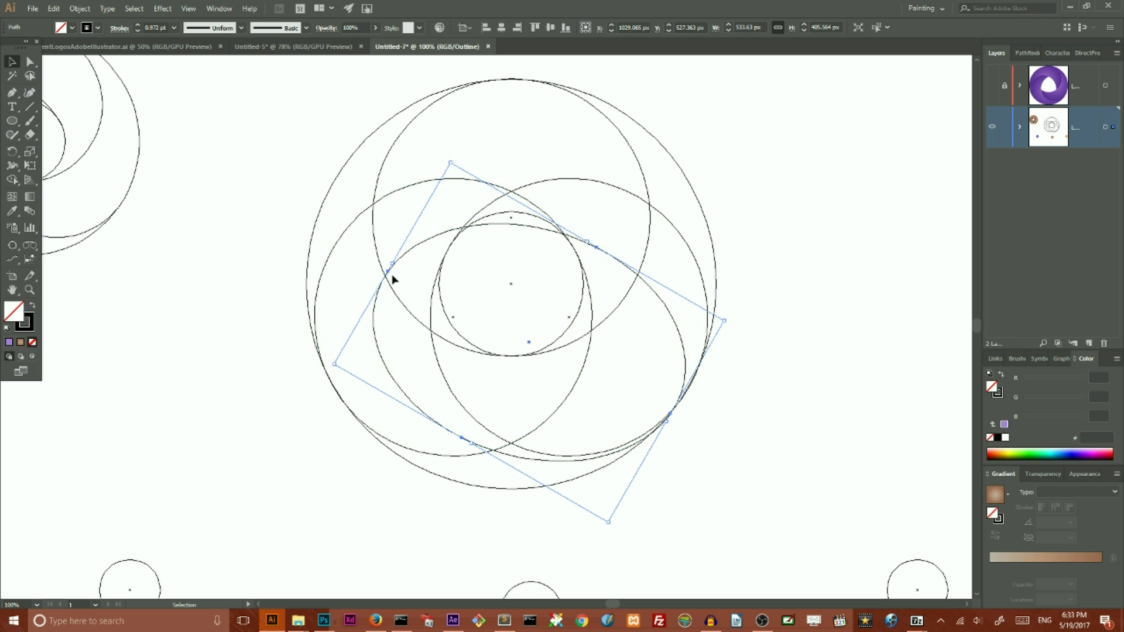
{"action": "left_click_drag", "start_coordinate": [389, 263], "coordinate": [385, 261]}
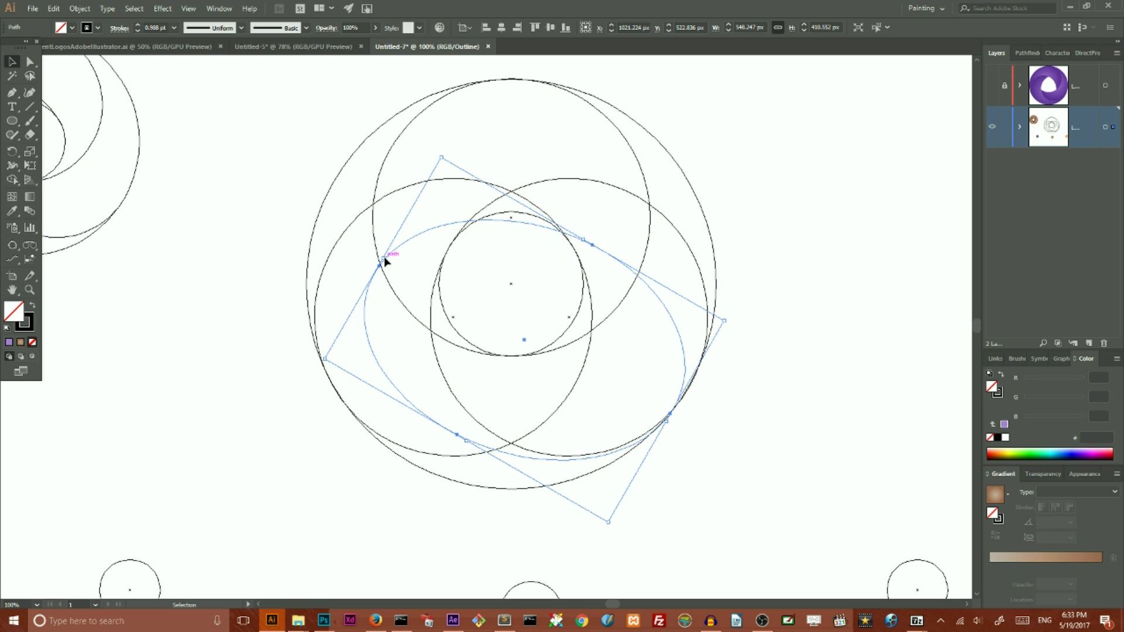
Pull the ellipse's lower-left, right and left anchors and bend its top curve toward the circles
{"action": "left_click", "coordinate": [30, 62]}
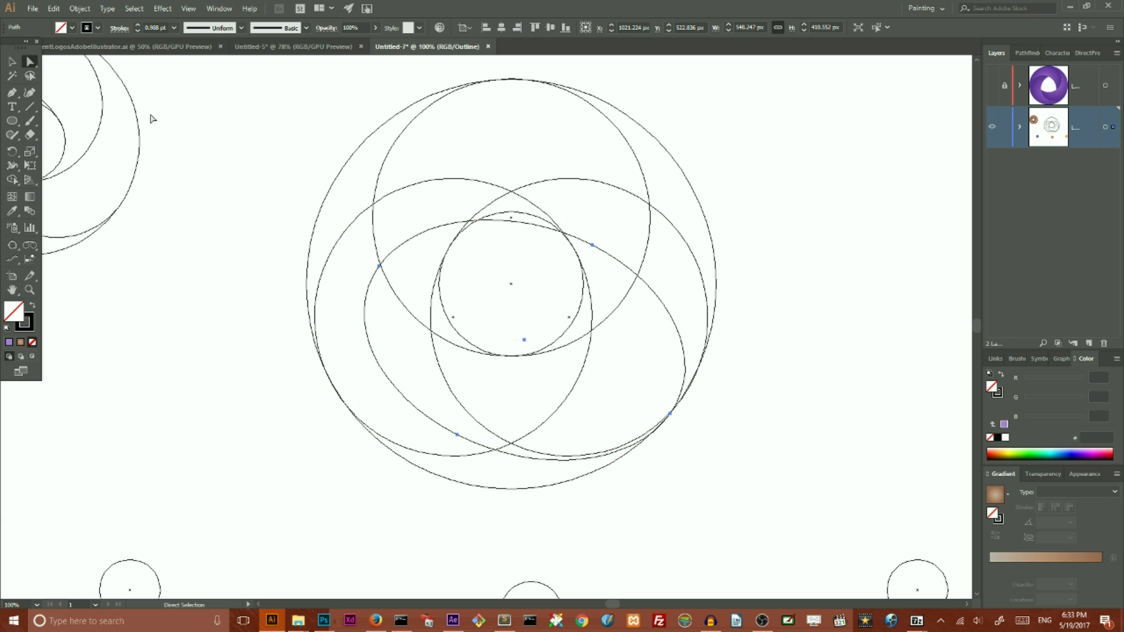
{"action": "left_click_drag", "start_coordinate": [456, 434], "coordinate": [447, 451]}
{"action": "left_click", "coordinate": [515, 221]}
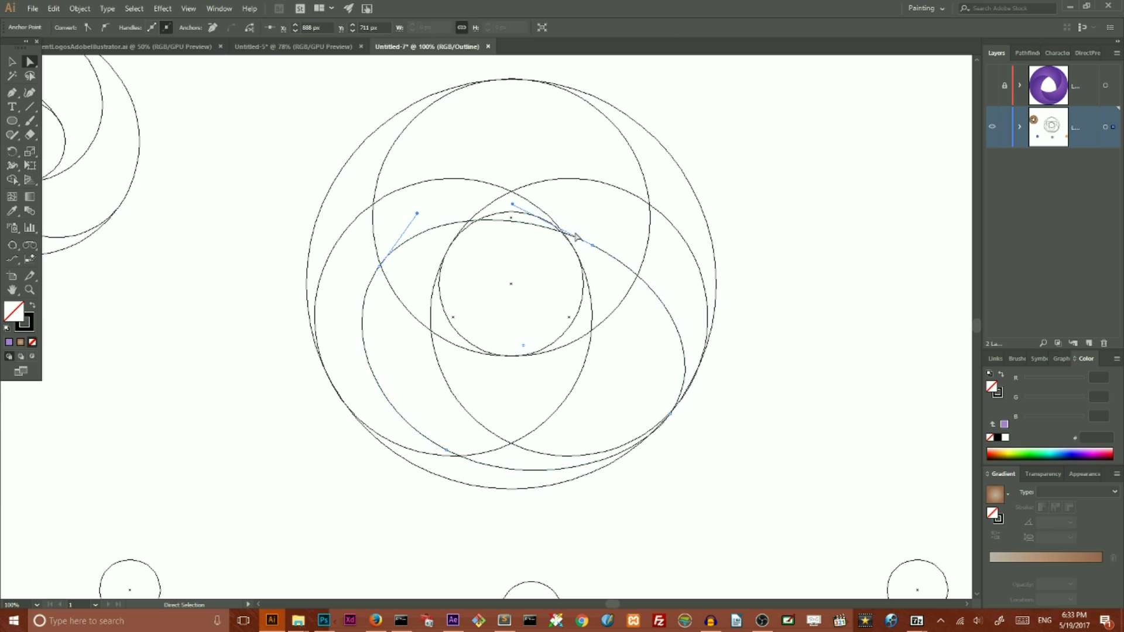
{"action": "left_click_drag", "start_coordinate": [513, 204], "coordinate": [493, 183]}
{"action": "left_click_drag", "start_coordinate": [591, 246], "coordinate": [558, 230]}
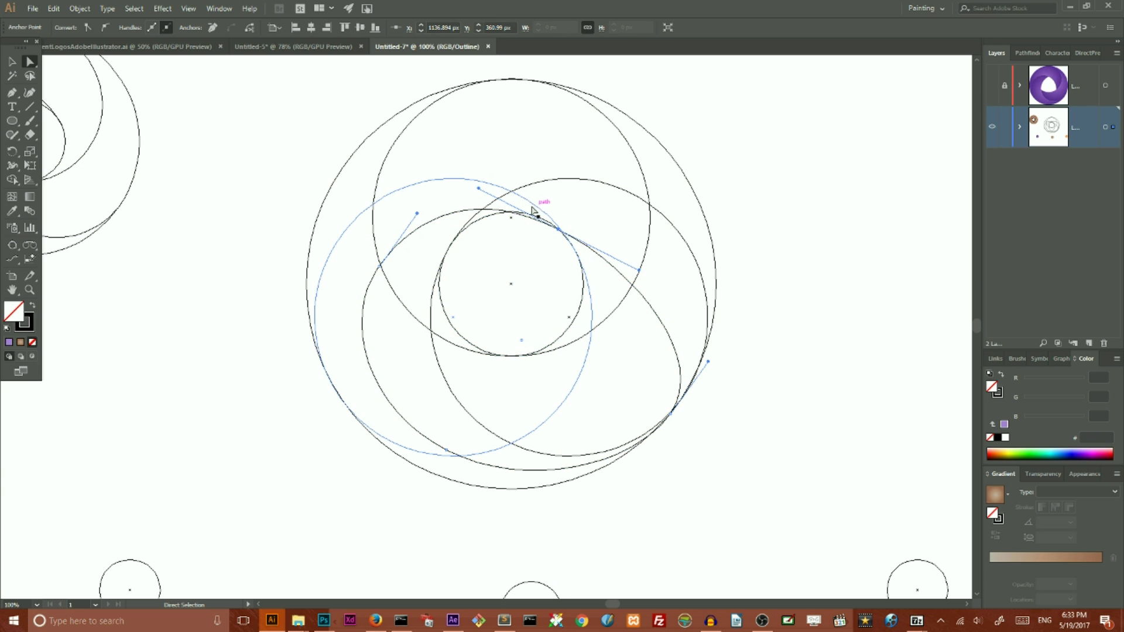
{"action": "left_click_drag", "start_coordinate": [479, 189], "coordinate": [483, 173]}
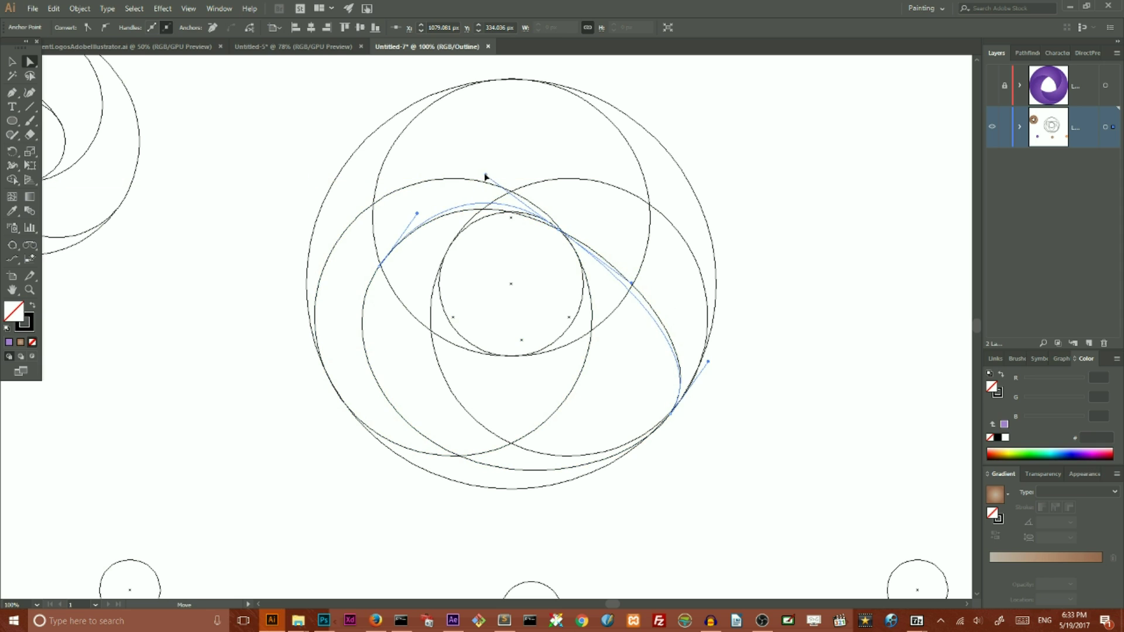
{"action": "left_click", "coordinate": [379, 266]}
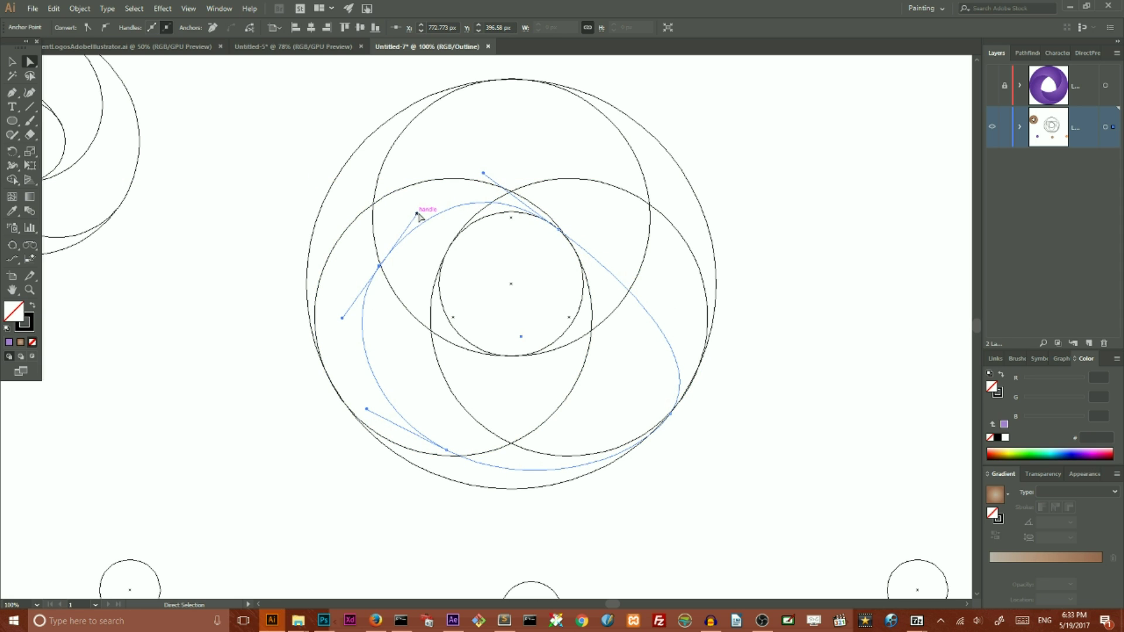
{"action": "left_click_drag", "start_coordinate": [417, 214], "coordinate": [401, 209]}
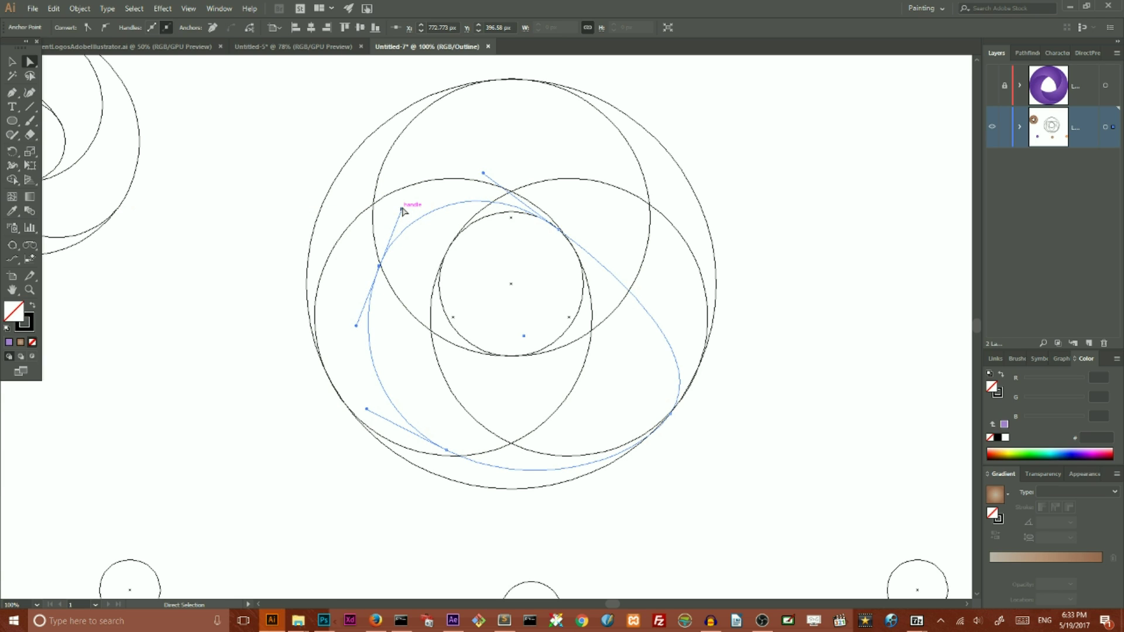
Snap the upper anchor onto the circles' intersection and smooth its handle into an egg-like curve
{"action": "left_click", "coordinate": [274, 240]}
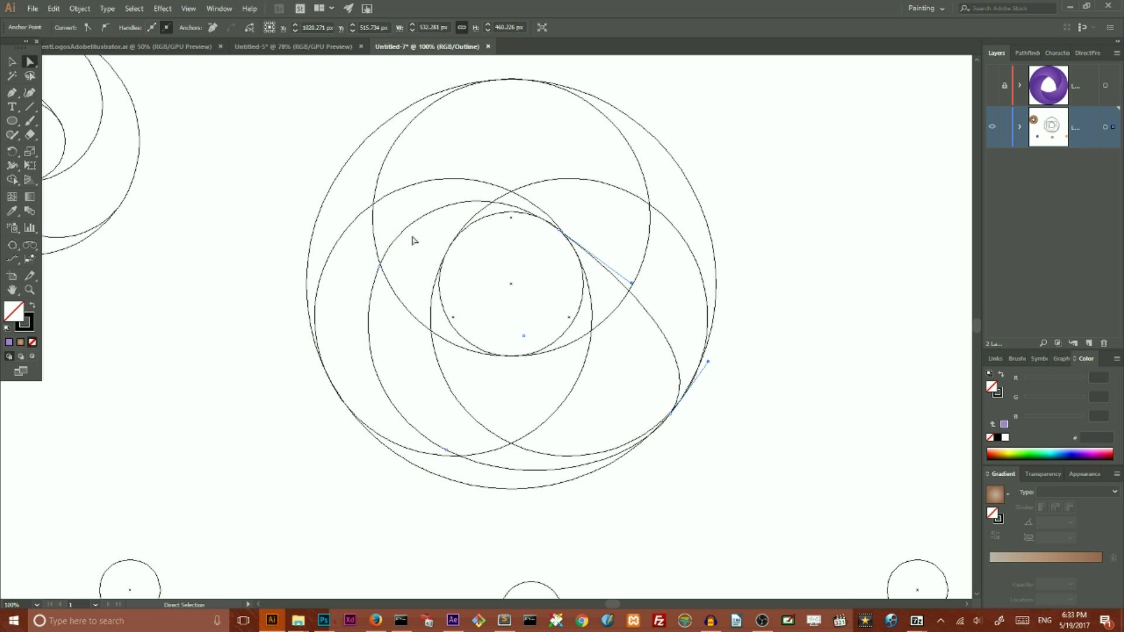
{"action": "left_click", "coordinate": [375, 381]}
{"action": "left_click", "coordinate": [387, 398]}
{"action": "left_click", "coordinate": [601, 454]}
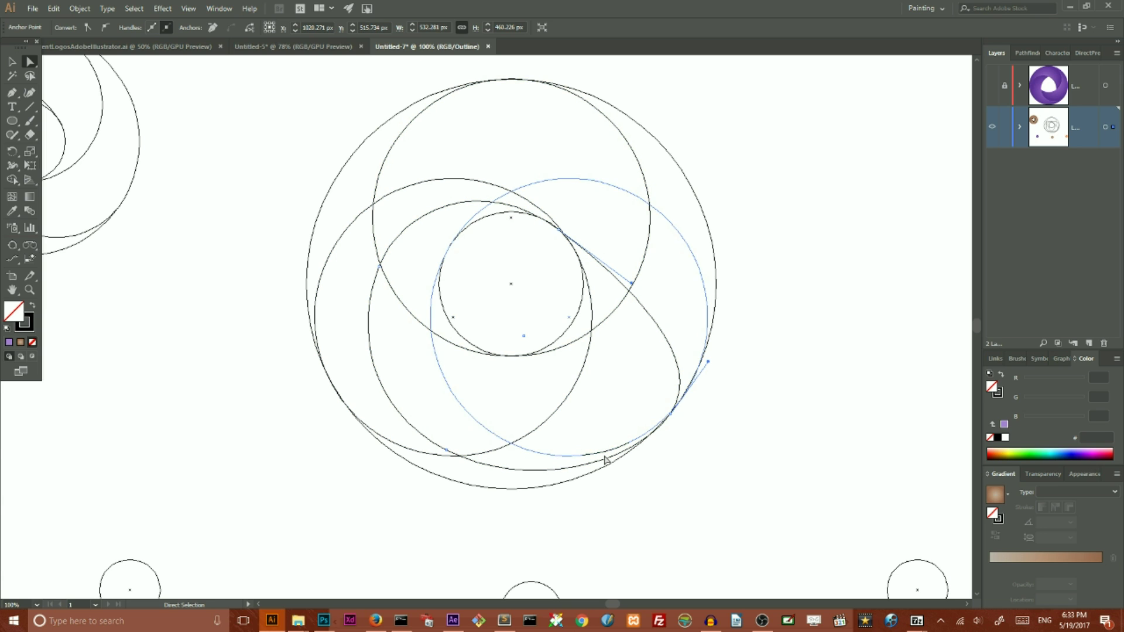
{"action": "left_click", "coordinate": [353, 283]}
{"action": "left_click", "coordinate": [359, 218]}
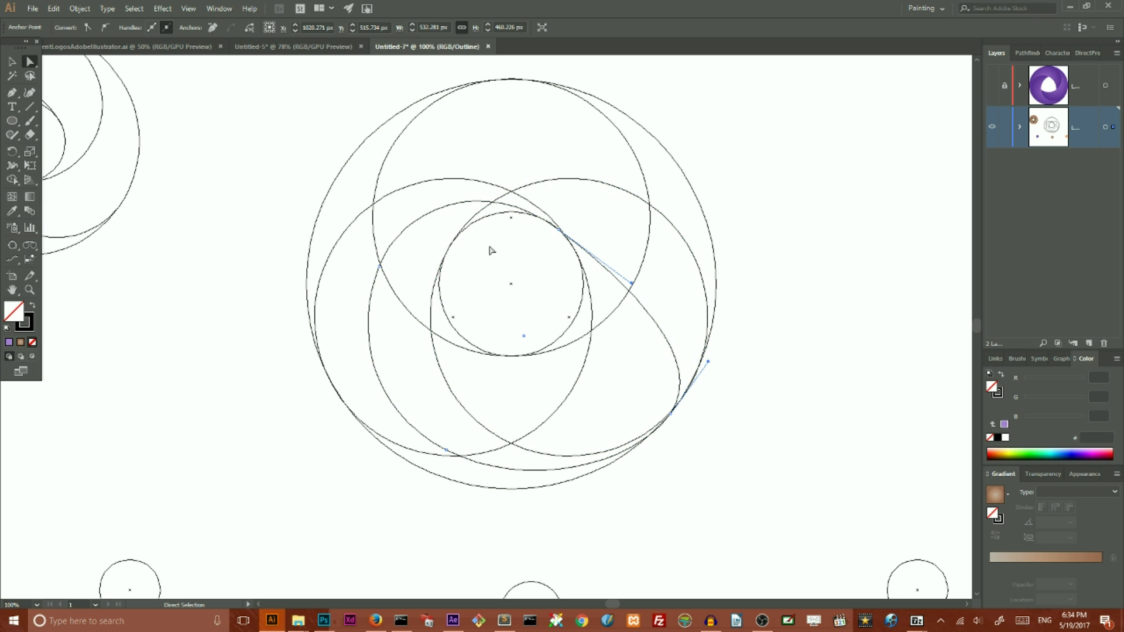
{"action": "left_click", "coordinate": [520, 205]}
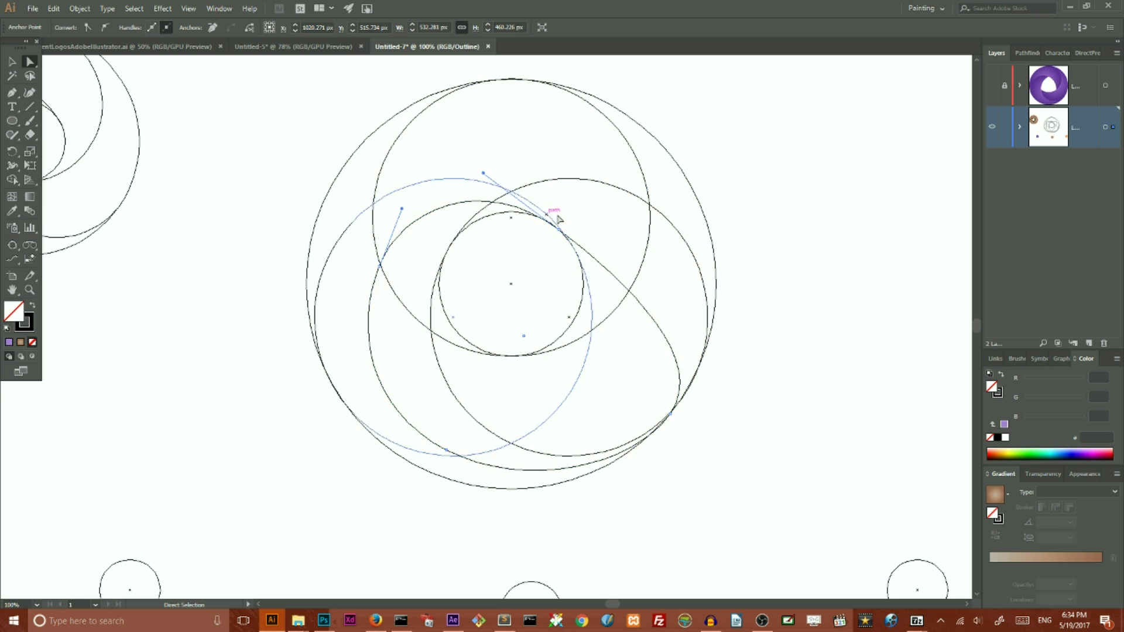
{"action": "left_click_drag", "start_coordinate": [560, 232], "coordinate": [563, 235]}
{"action": "left_click_drag", "start_coordinate": [486, 175], "coordinate": [494, 169]}
{"action": "left_click", "coordinate": [257, 181]}
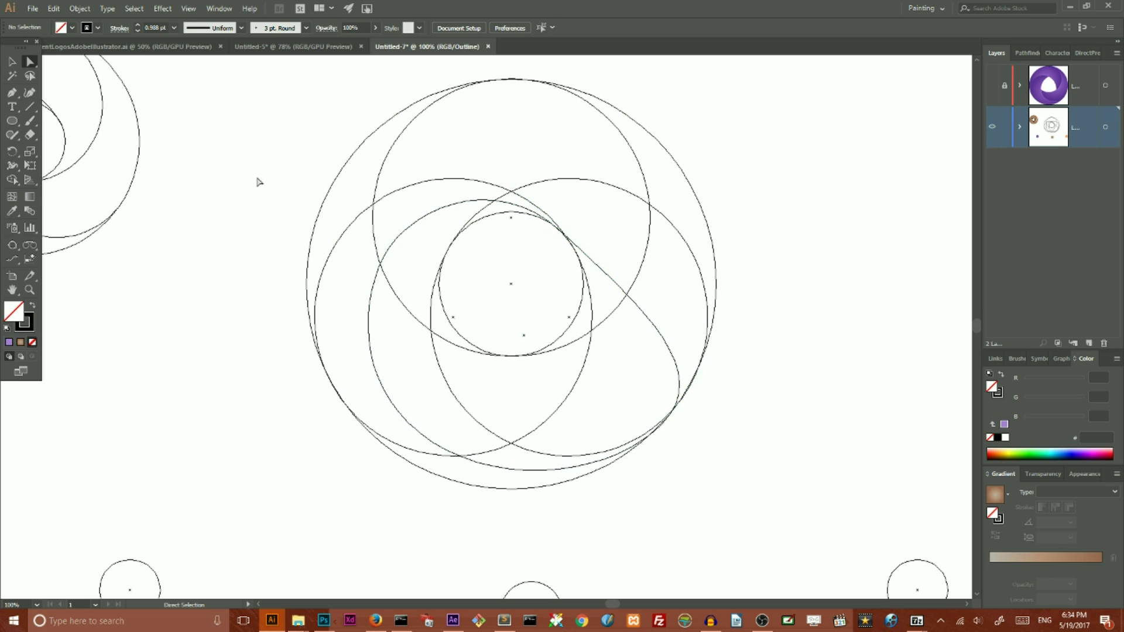
{"action": "left_click", "coordinate": [11, 61]}
Rotate a copy of the egg path 120° around the rings' centre, then repeat for a 240° copy
{"action": "left_click", "coordinate": [373, 287]}
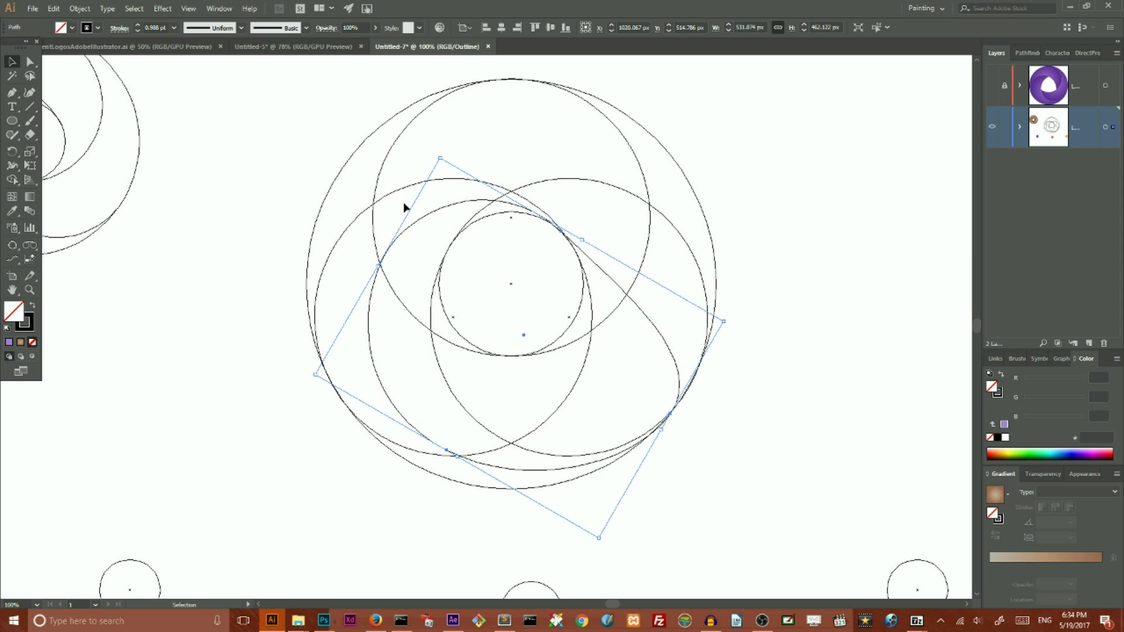
{"action": "left_click", "coordinate": [16, 154]}
{"action": "left_click_drag", "start_coordinate": [16, 155], "coordinate": [59, 155]}
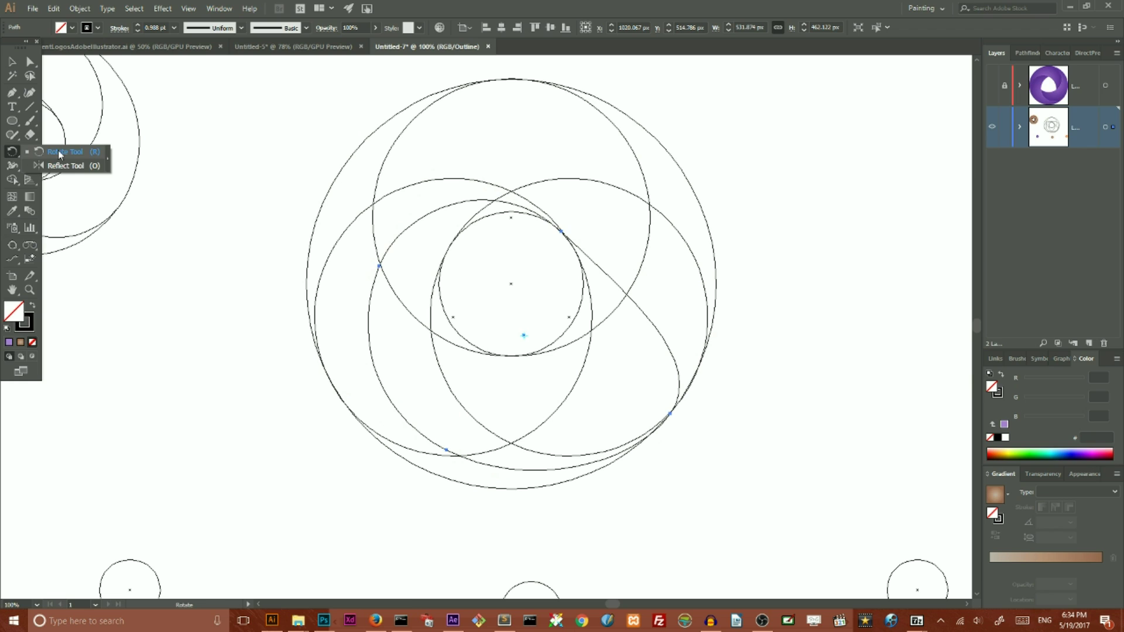
{"action": "left_click", "coordinate": [89, 155]}
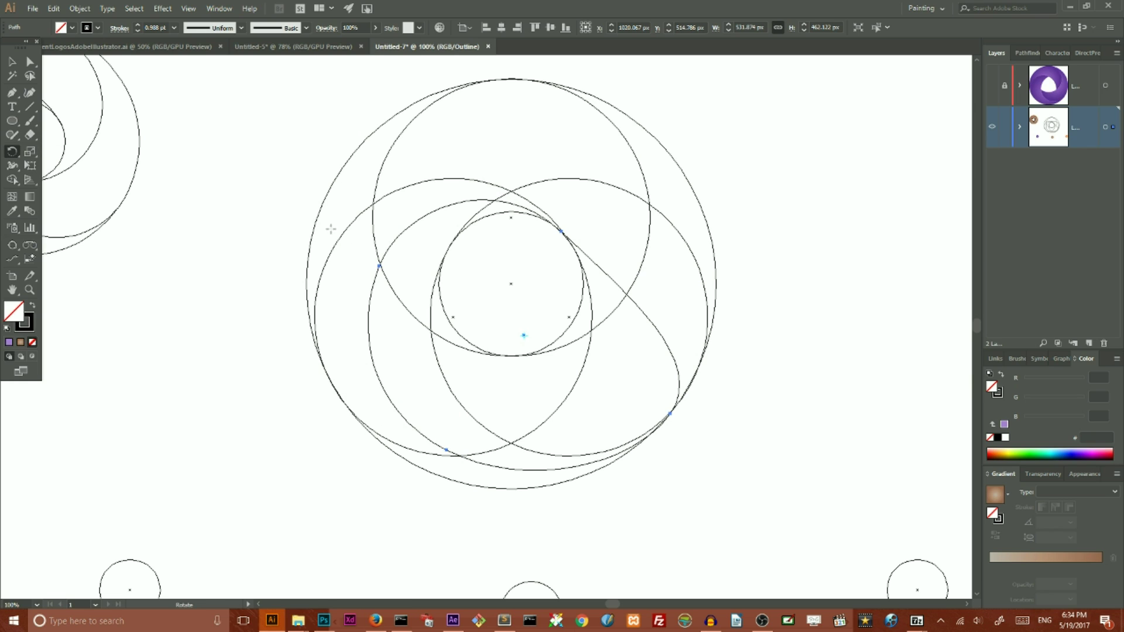
{"action": "left_click", "coordinate": [510, 284], "text": "alt"}
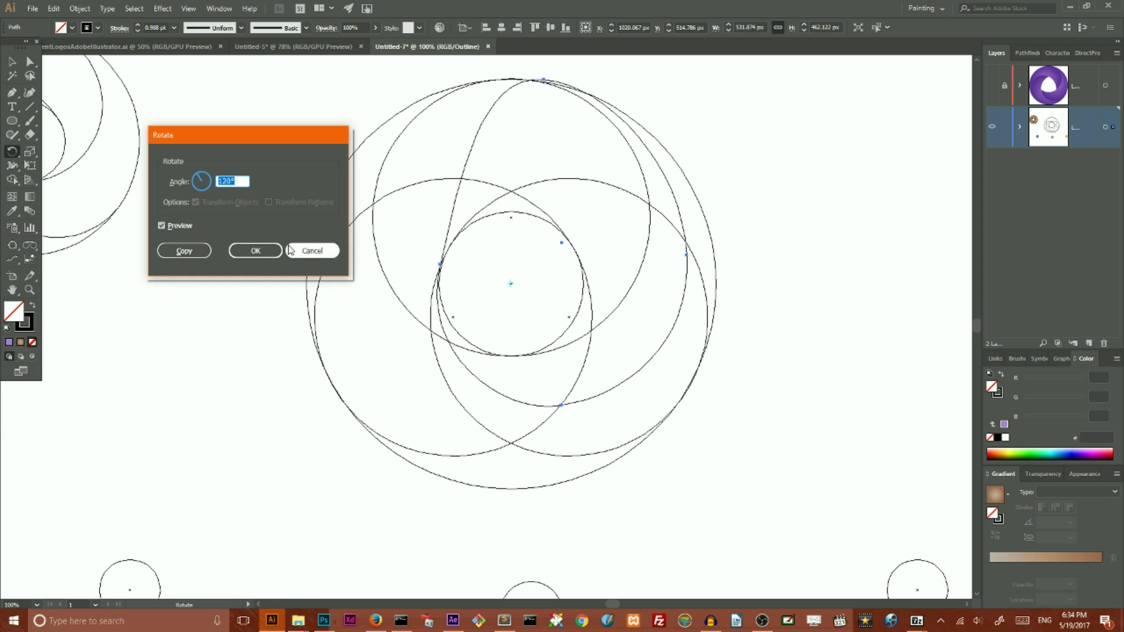
{"action": "left_click", "coordinate": [194, 252]}
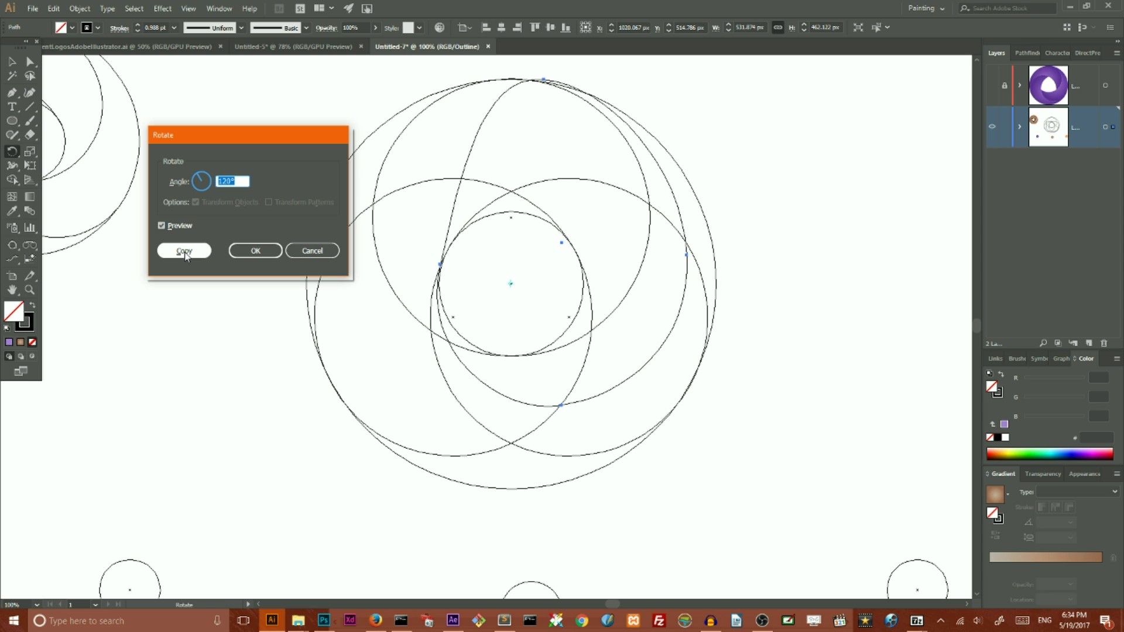
{"action": "left_click", "coordinate": [184, 252]}
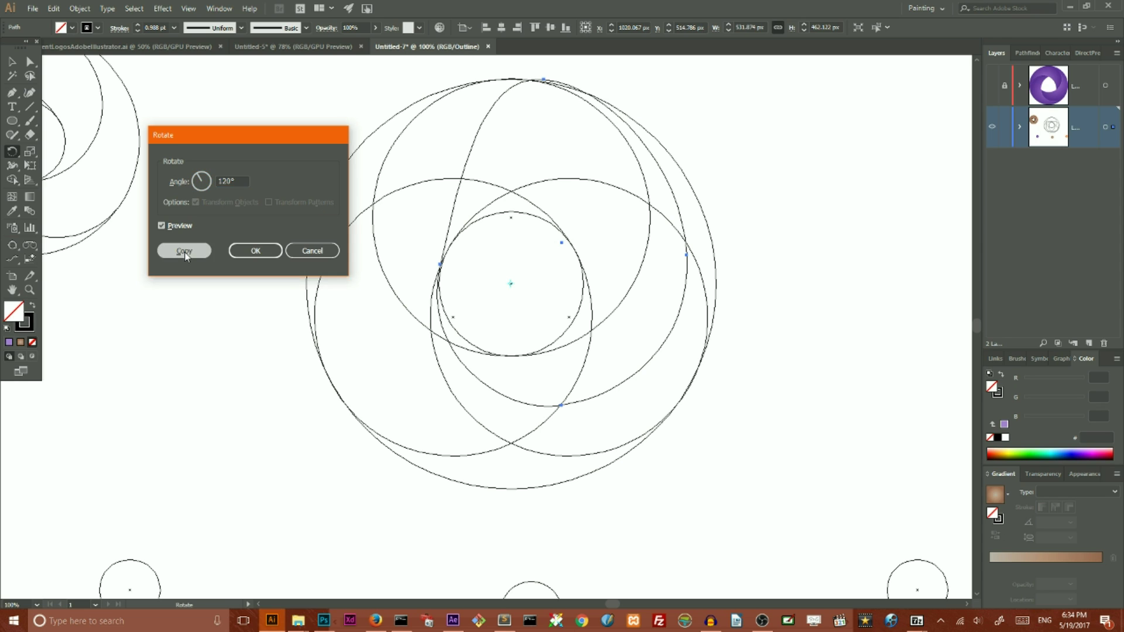
{"action": "key", "text": "ctrl+d"}
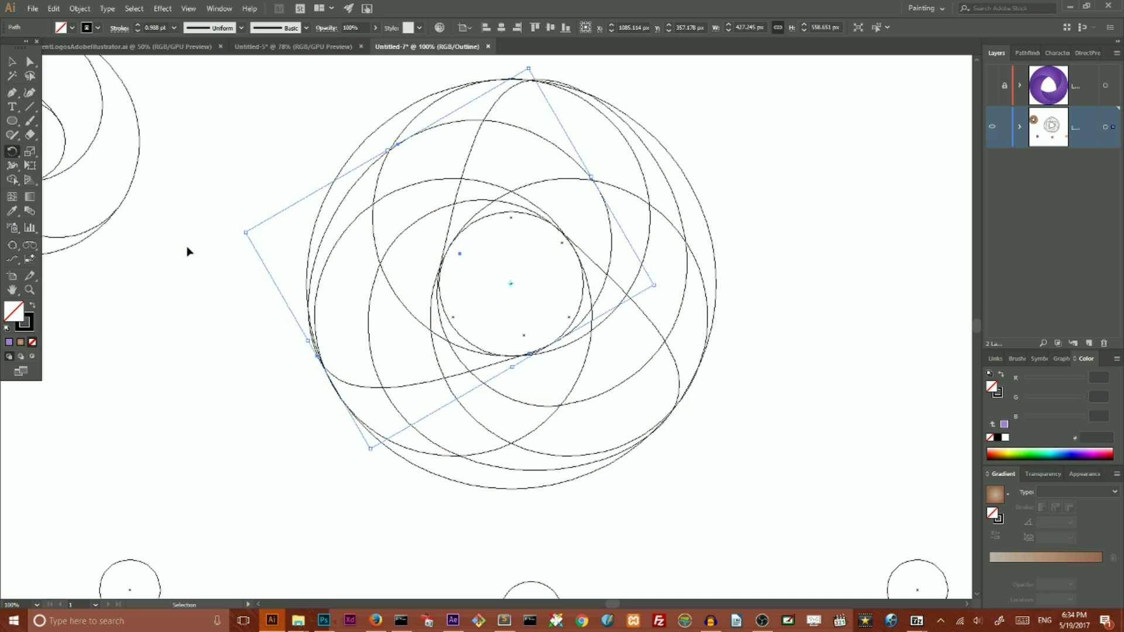
{"action": "key", "text": "v"}
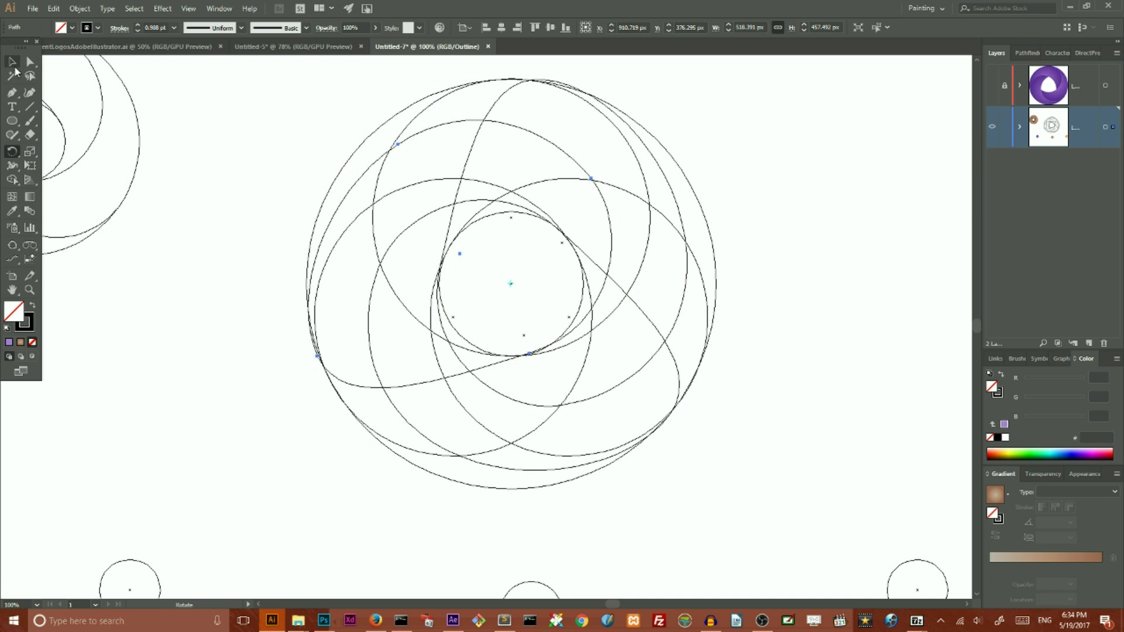
{"action": "left_click", "coordinate": [265, 179]}
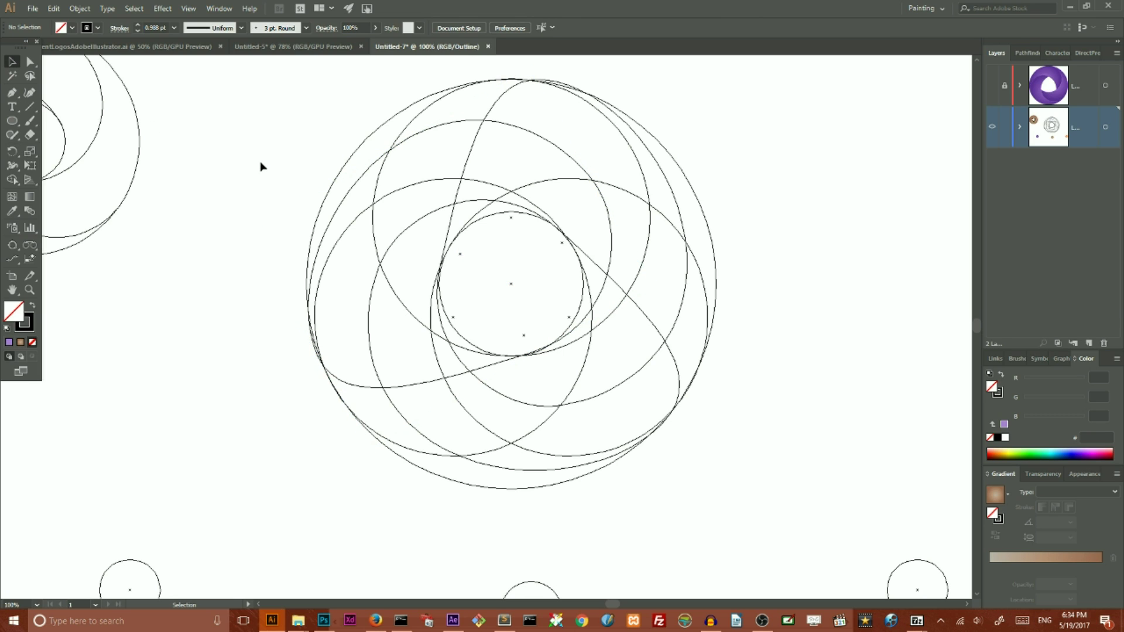
With all circles selected, use Shape Builder to merge the upper-left crescent and left outer band
{"action": "left_click_drag", "start_coordinate": [267, 111], "coordinate": [765, 487]}
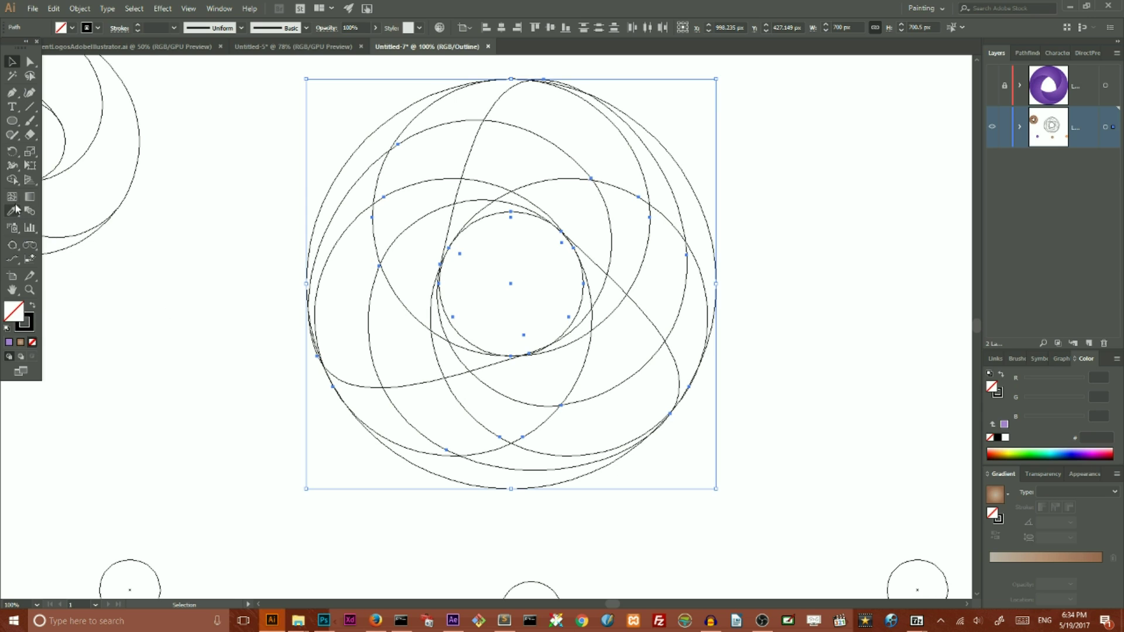
{"action": "left_click", "coordinate": [11, 179]}
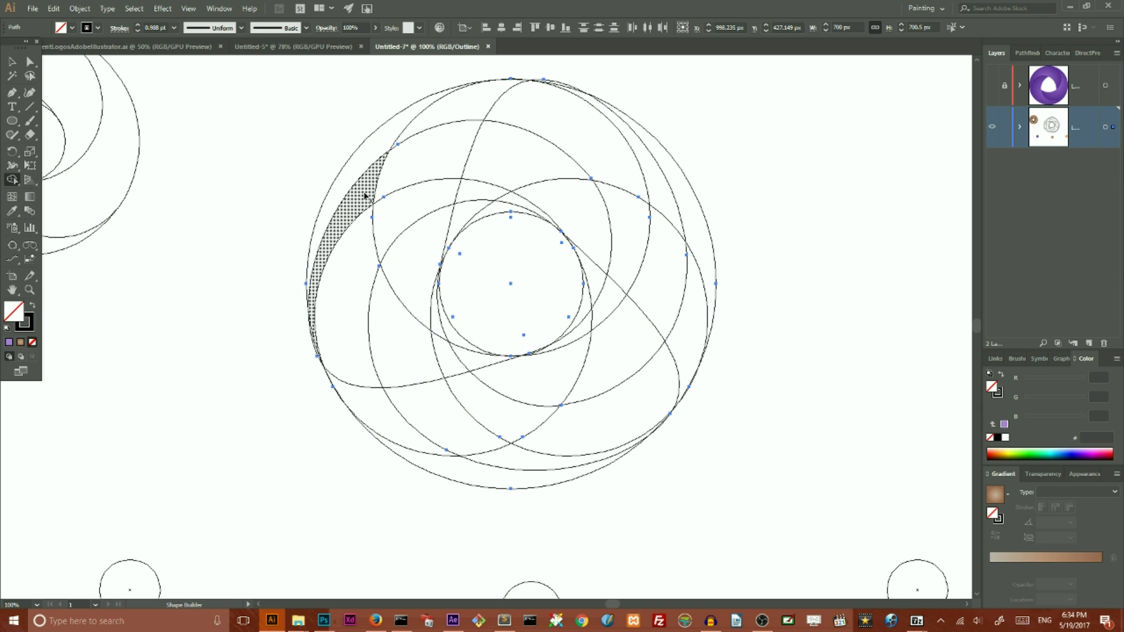
{"action": "mouse_move", "coordinate": [366, 199]}
{"action": "left_mouse_down"}
{"action": "mouse_move", "coordinate": [427, 173]}
{"action": "mouse_move", "coordinate": [526, 170]}
{"action": "mouse_move", "coordinate": [577, 177]}
{"action": "mouse_move", "coordinate": [588, 195]}
{"action": "left_mouse_up"}
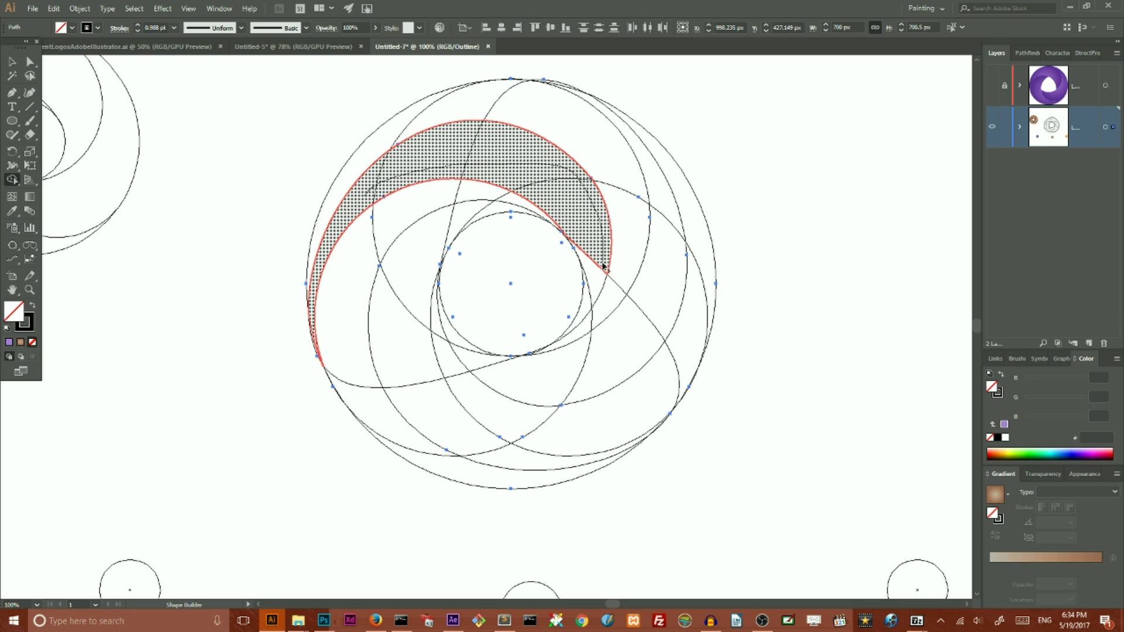
{"action": "mouse_move", "coordinate": [603, 266]}
{"action": "left_mouse_down"}
{"action": "mouse_move", "coordinate": [586, 309]}
{"action": "mouse_move", "coordinate": [595, 252]}
{"action": "left_mouse_up"}
{"action": "mouse_move", "coordinate": [336, 176]}
{"action": "left_mouse_down"}
{"action": "mouse_move", "coordinate": [377, 137]}
{"action": "mouse_move", "coordinate": [446, 110]}
{"action": "mouse_move", "coordinate": [556, 109]}
{"action": "mouse_move", "coordinate": [602, 128]}
{"action": "mouse_move", "coordinate": [629, 165]}
{"action": "mouse_move", "coordinate": [642, 240]}
{"action": "mouse_move", "coordinate": [624, 286]}
{"action": "mouse_move", "coordinate": [585, 321]}
{"action": "left_mouse_up"}
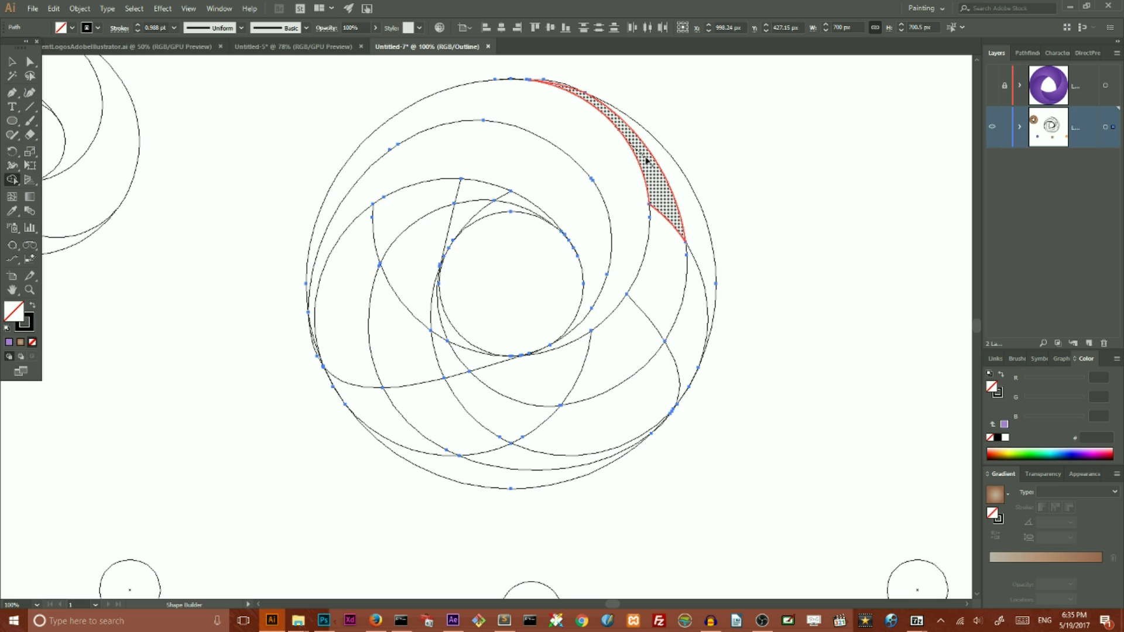
Merge the top-right, right-hand and lower-left crescents to complete the swirl outline
{"action": "mouse_move", "coordinate": [646, 159]}
{"action": "left_mouse_down"}
{"action": "mouse_move", "coordinate": [667, 202]}
{"action": "mouse_move", "coordinate": [663, 249]}
{"action": "mouse_move", "coordinate": [627, 349]}
{"action": "mouse_move", "coordinate": [541, 386]}
{"action": "mouse_move", "coordinate": [471, 370]}
{"action": "mouse_move", "coordinate": [447, 336]}
{"action": "mouse_move", "coordinate": [698, 260]}
{"action": "mouse_move", "coordinate": [679, 361]}
{"action": "mouse_move", "coordinate": [619, 416]}
{"action": "mouse_move", "coordinate": [497, 418]}
{"action": "mouse_move", "coordinate": [435, 323]}
{"action": "left_mouse_up"}
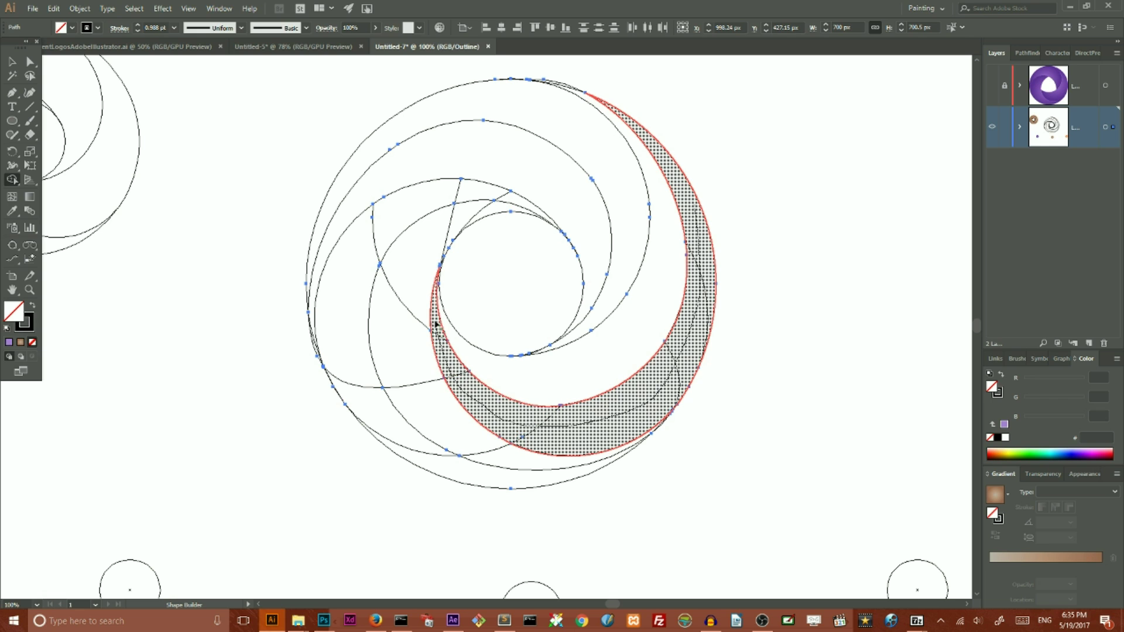
{"action": "left_click_drag", "start_coordinate": [514, 206], "coordinate": [514, 206]}
{"action": "mouse_move", "coordinate": [479, 205]}
{"action": "left_mouse_down"}
{"action": "mouse_move", "coordinate": [410, 275]}
{"action": "mouse_move", "coordinate": [472, 456]}
{"action": "mouse_move", "coordinate": [574, 462]}
{"action": "left_mouse_up"}
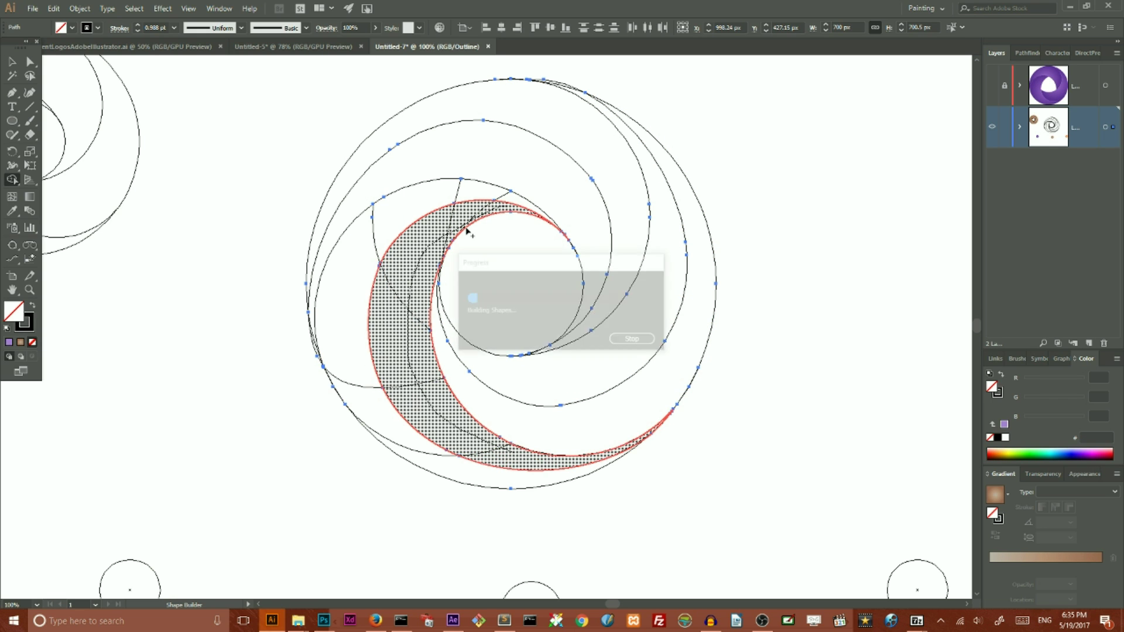
{"action": "mouse_move", "coordinate": [495, 192]}
{"action": "left_mouse_down"}
{"action": "mouse_move", "coordinate": [393, 218]}
{"action": "mouse_move", "coordinate": [347, 318]}
{"action": "mouse_move", "coordinate": [384, 438]}
{"action": "mouse_move", "coordinate": [448, 473]}
{"action": "left_mouse_up"}
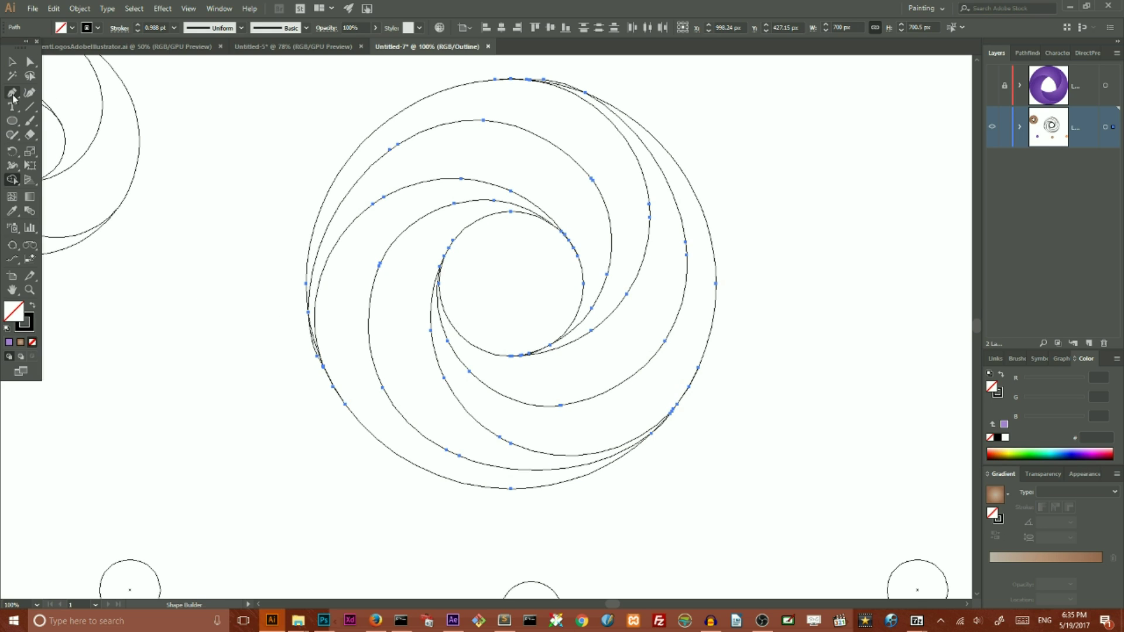
{"action": "left_click", "coordinate": [11, 61]}
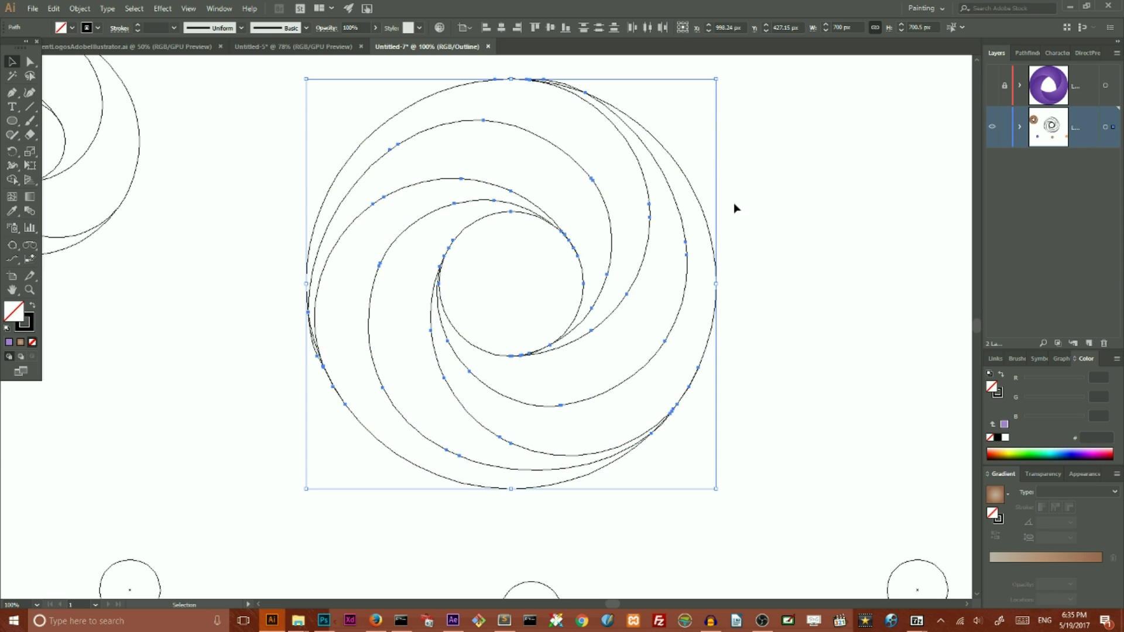
{"action": "left_click", "coordinate": [758, 151]}
{"action": "left_click", "coordinate": [614, 111]}
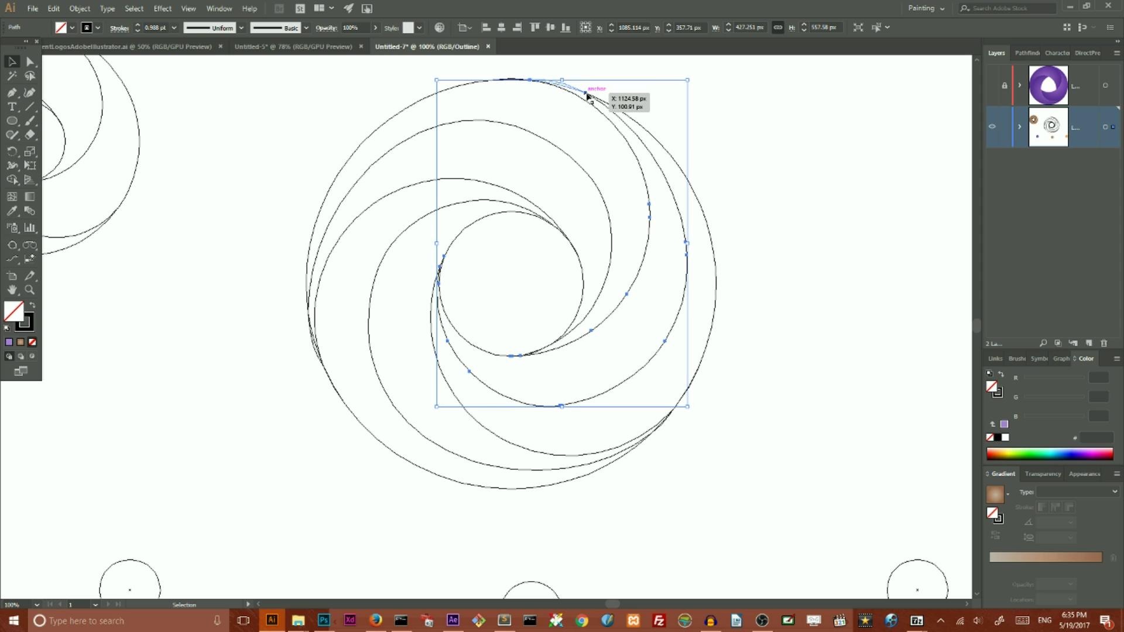
{"action": "left_click", "coordinate": [718, 96]}
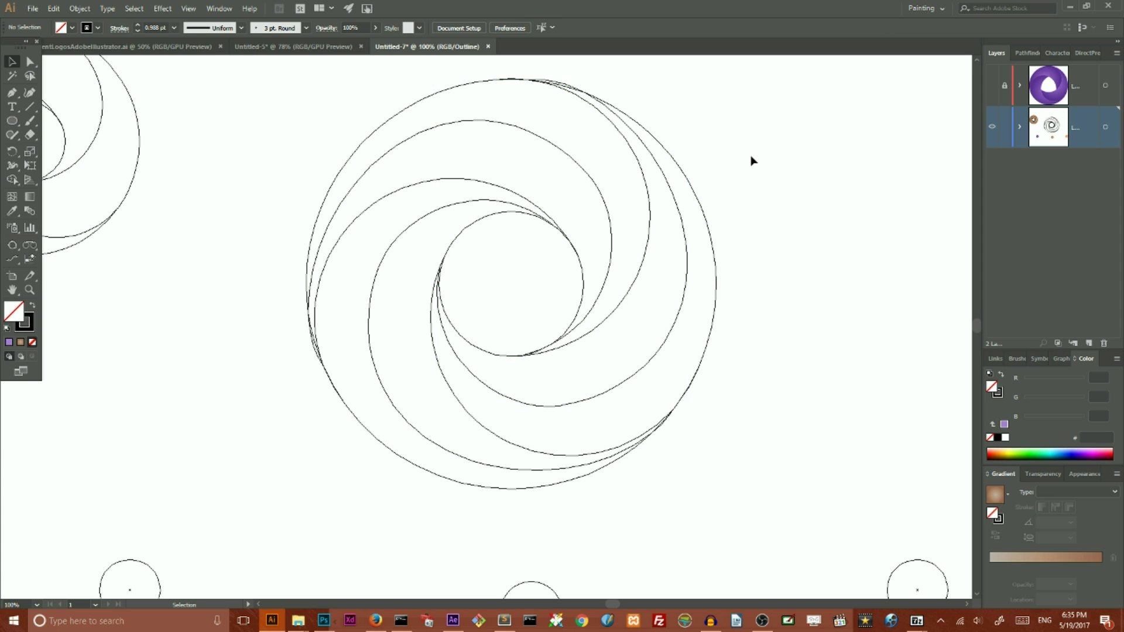
In Preview mode, eyedrop the orange gradient onto the inner spiral crescent
{"action": "key", "text": "a"}
{"action": "key", "text": "ctrl+y"}
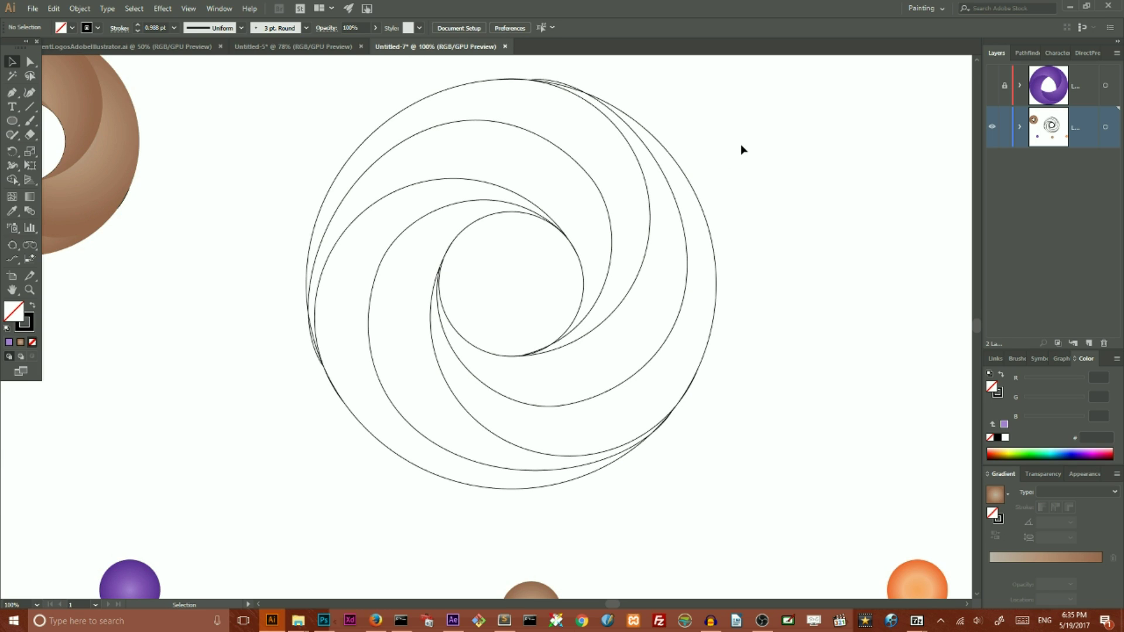
{"action": "key", "text": "a"}
{"action": "key", "text": "ctrl+minus"}
{"action": "key", "text": "ctrl+minus"}
{"action": "key", "text": "ctrl+plus"}
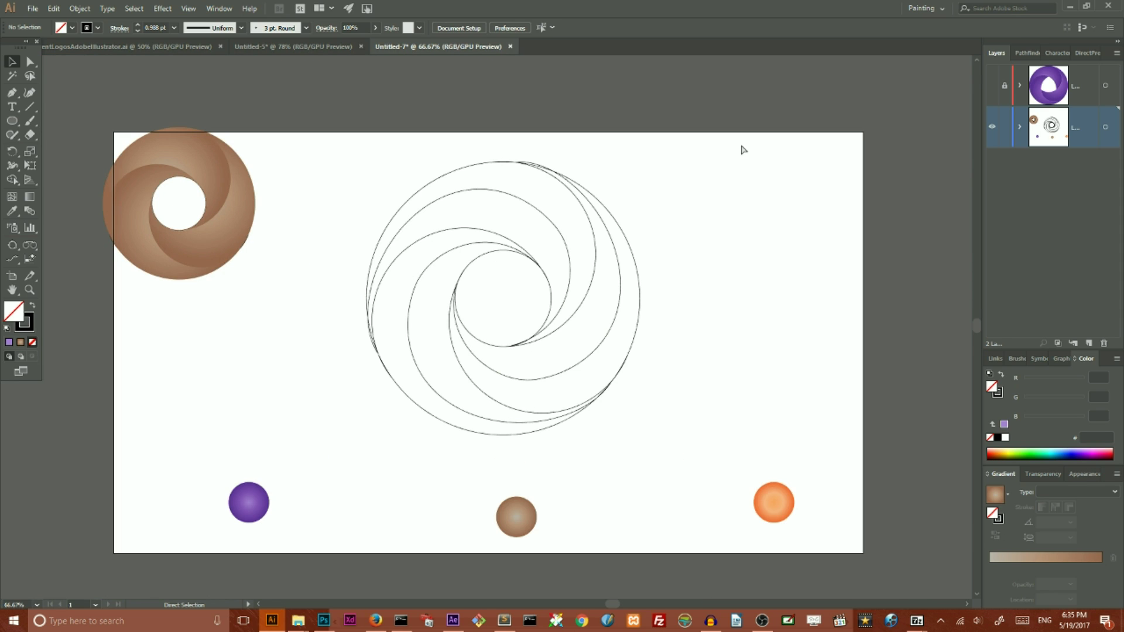
{"action": "left_click", "coordinate": [585, 307]}
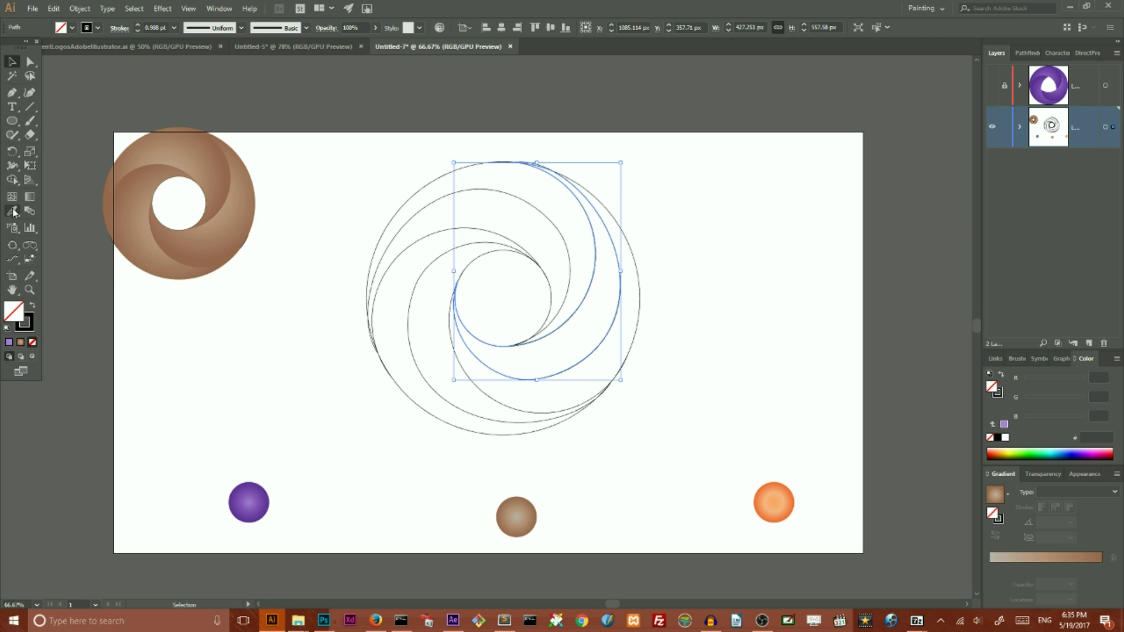
{"action": "left_click", "coordinate": [16, 210]}
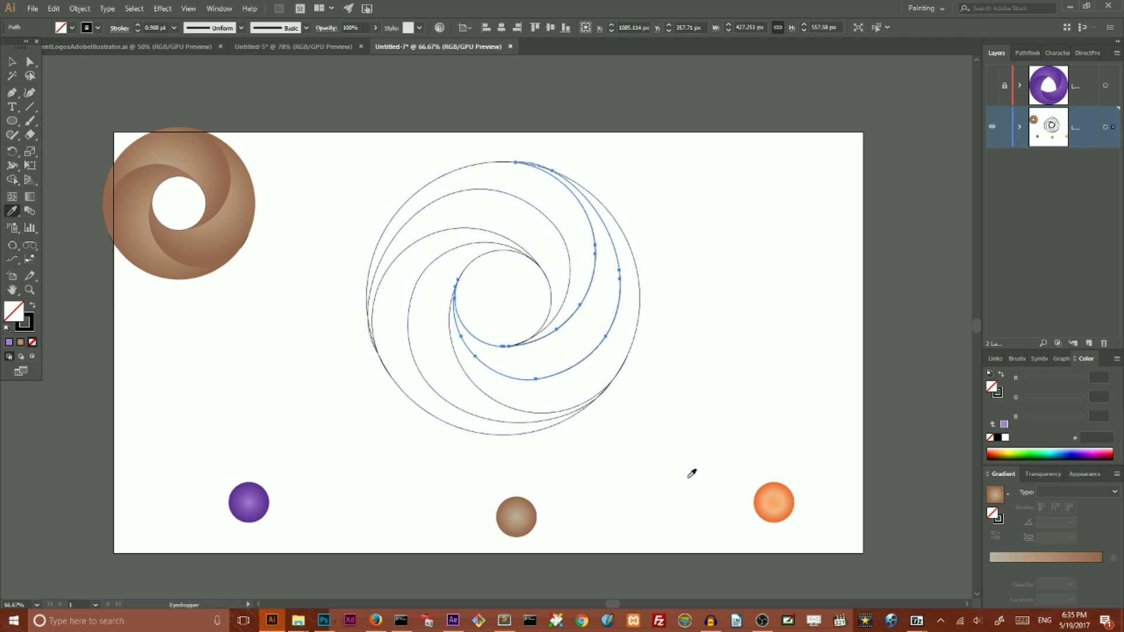
{"action": "left_click", "coordinate": [778, 491]}
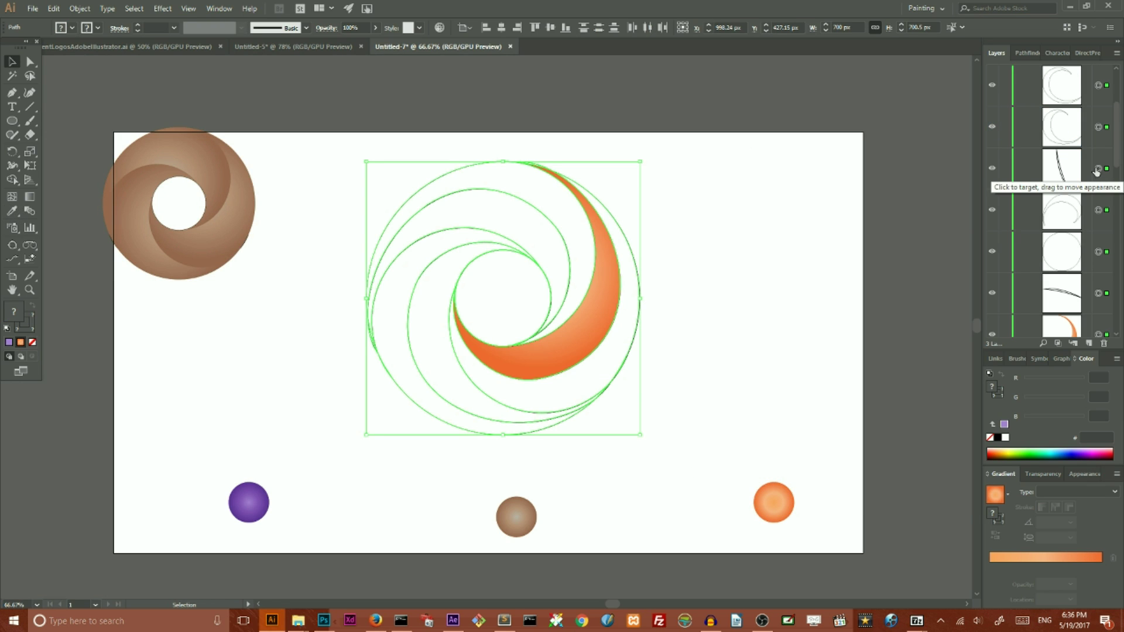
Delete the stray leftover arc from the Layers panel
{"action": "left_click", "coordinate": [1096, 171]}
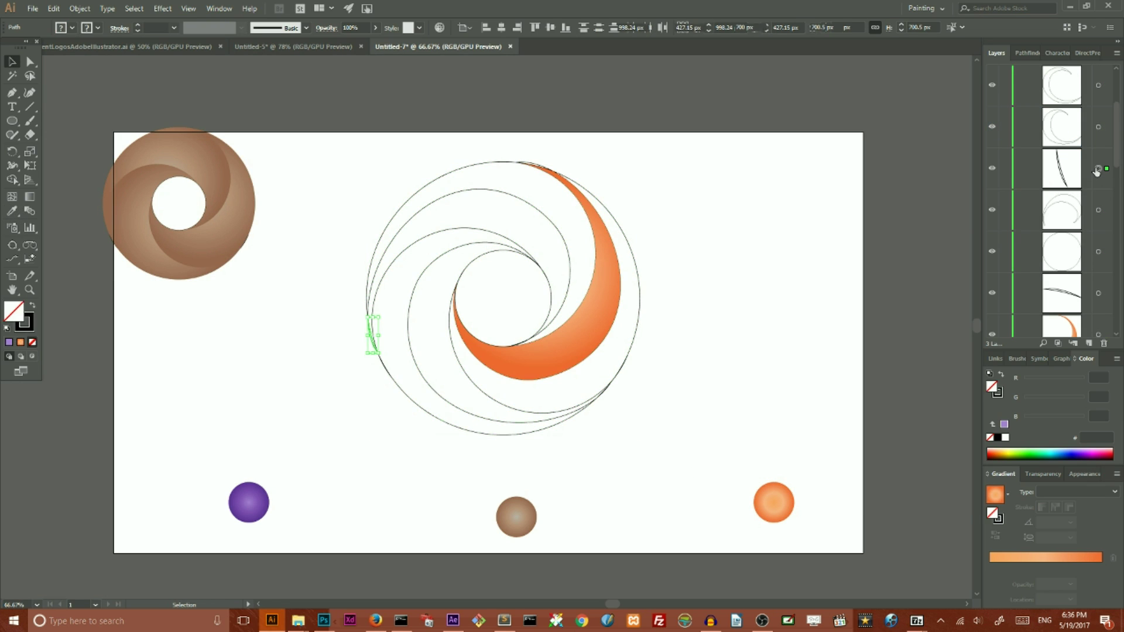
{"action": "key", "text": "Delete"}
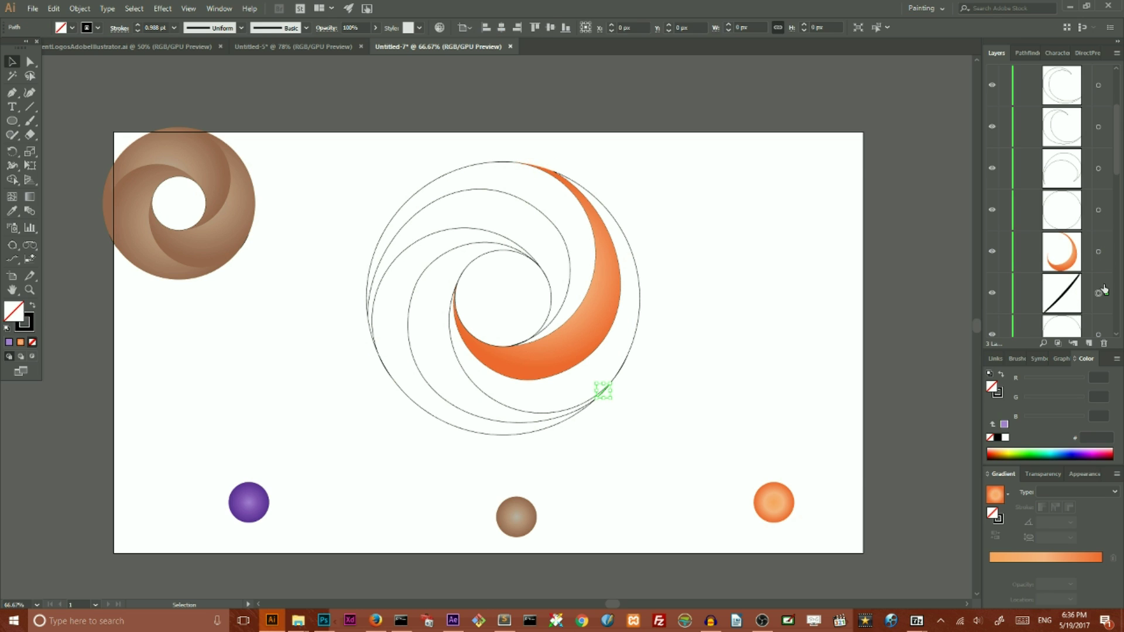
{"action": "scroll", "coordinate": [1103, 275], "scroll_direction": "down", "scroll_amount": 3}
{"action": "scroll", "coordinate": [1105, 197], "scroll_direction": "down", "scroll_amount": 2}
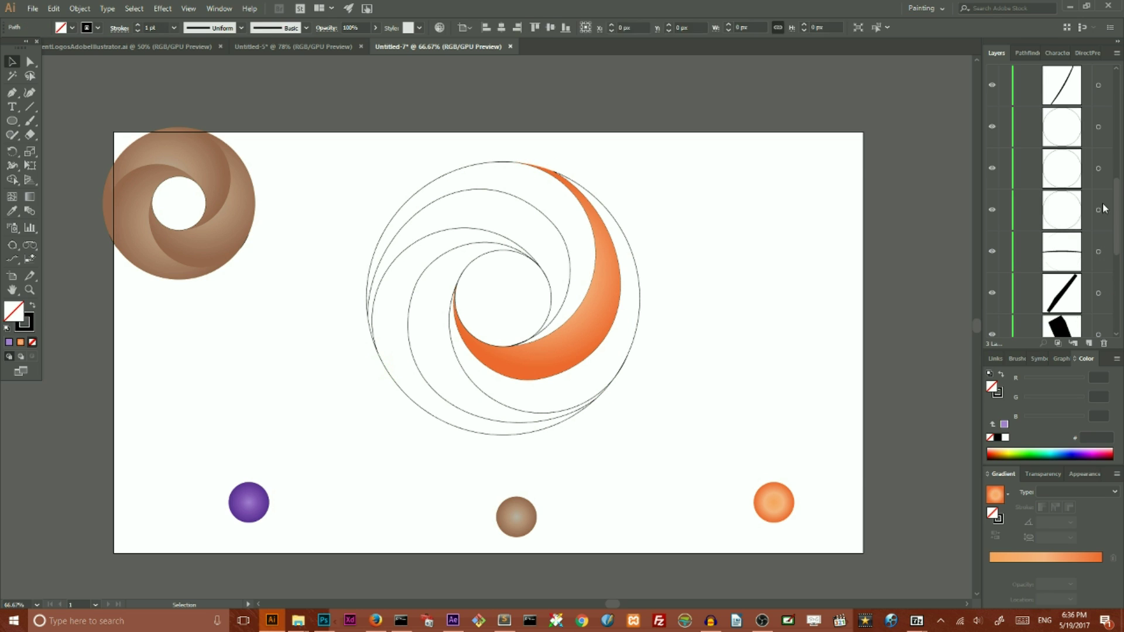
{"action": "scroll", "coordinate": [1096, 88], "scroll_direction": "down", "scroll_amount": 3}
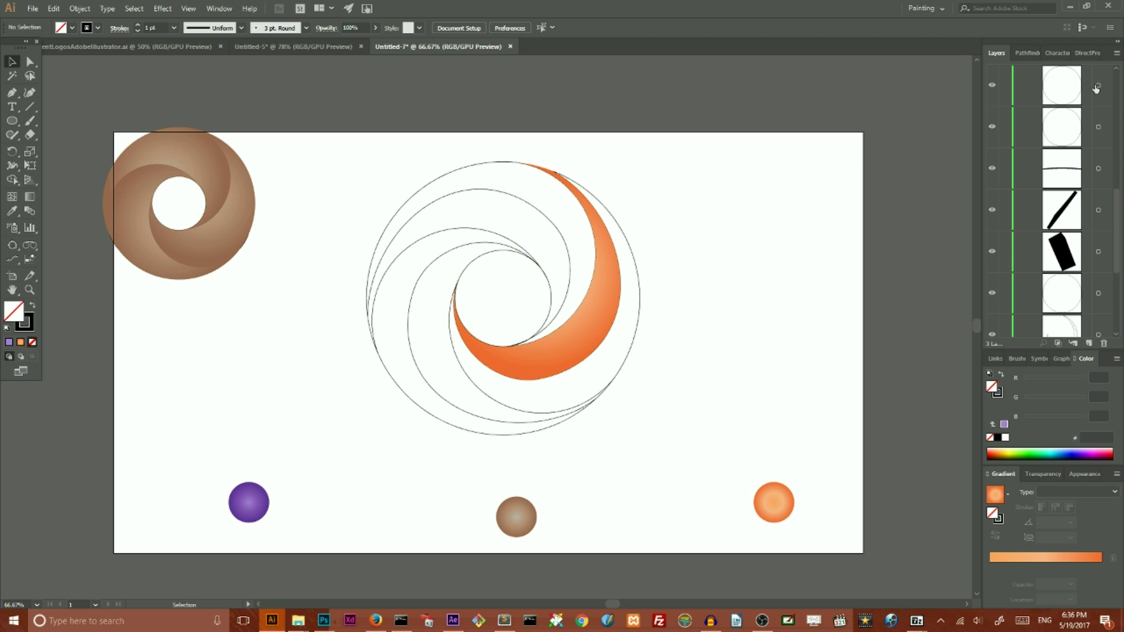
Move the orange crescent down in the stacking order and select an inner path
{"action": "left_click", "coordinate": [1097, 87]}
{"action": "scroll", "coordinate": [1097, 94], "scroll_direction": "down", "scroll_amount": 4}
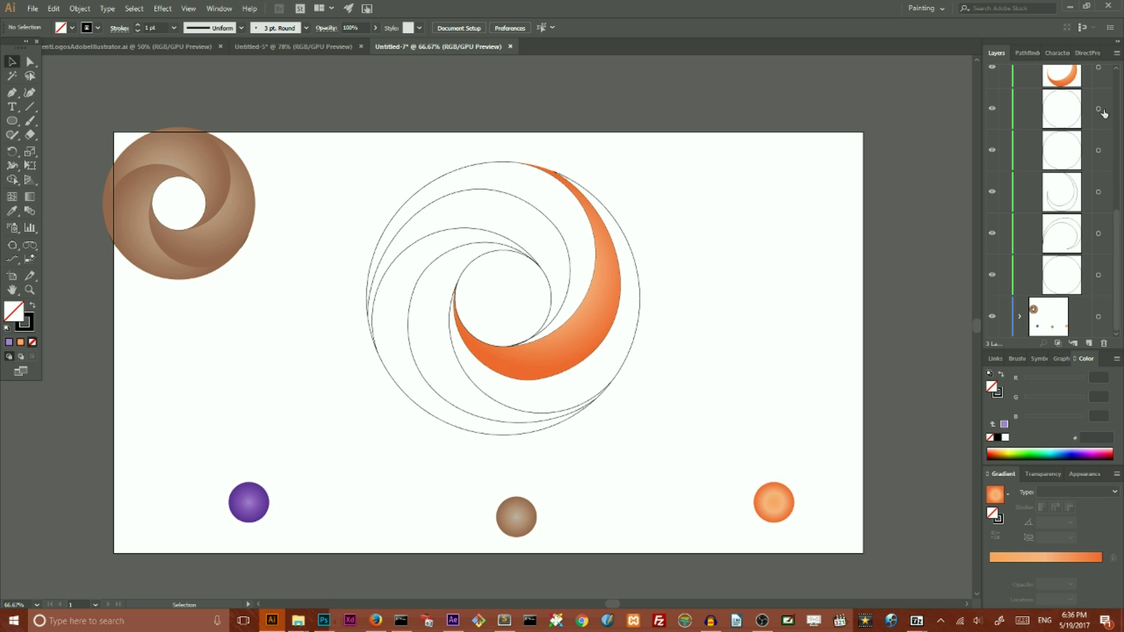
{"action": "left_click_drag", "start_coordinate": [1103, 113], "coordinate": [1097, 146]}
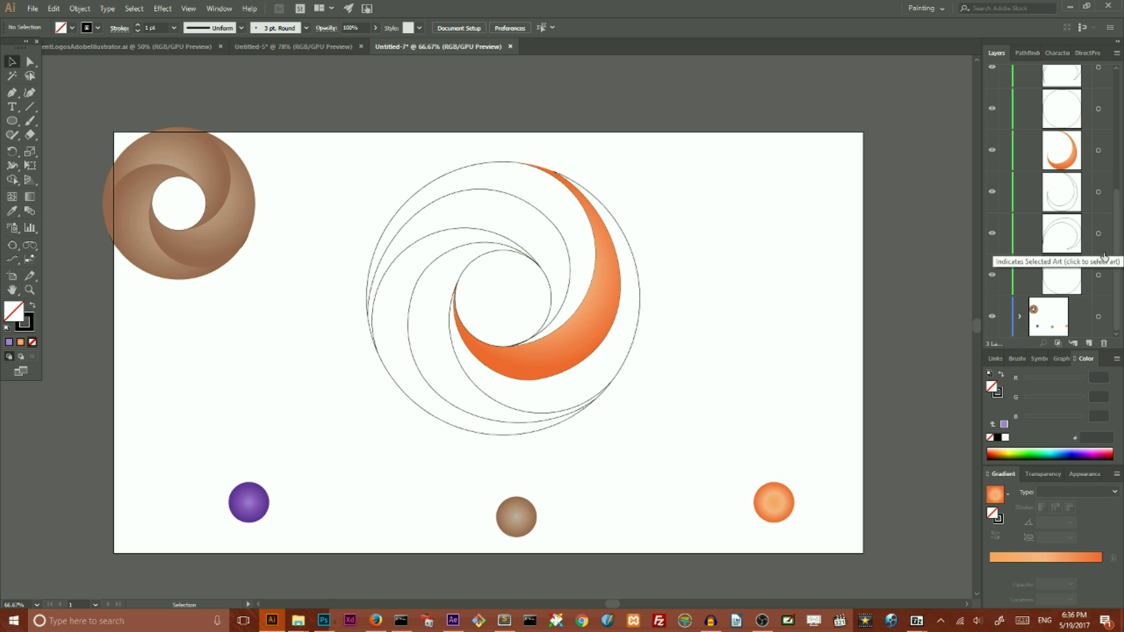
{"action": "scroll", "coordinate": [1106, 268], "scroll_direction": "up", "scroll_amount": 5}
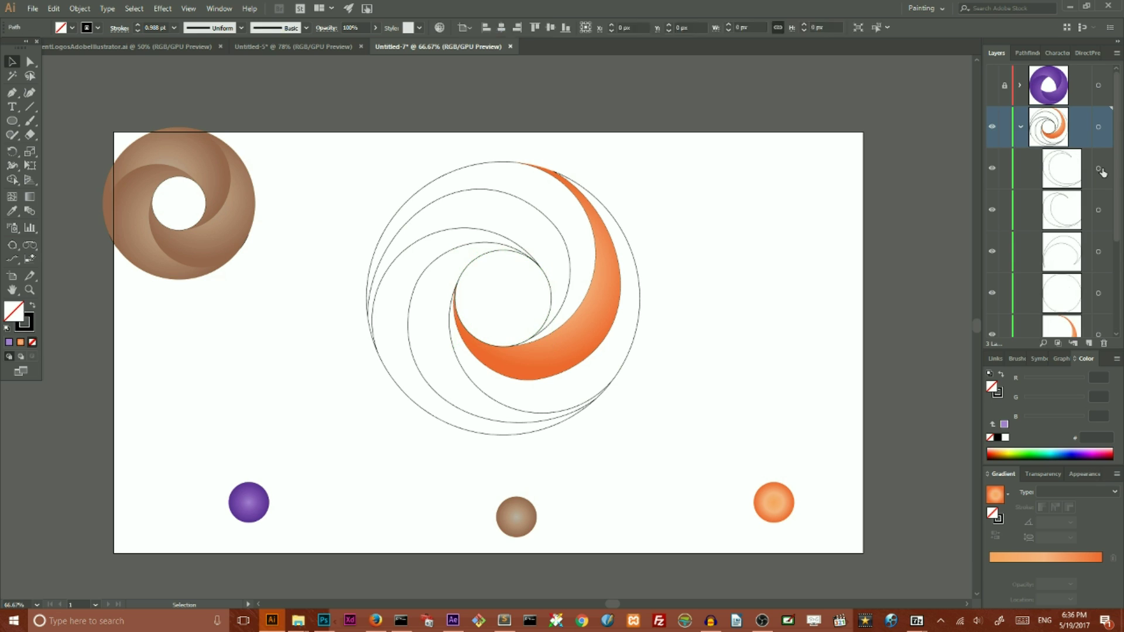
{"action": "left_click_drag", "start_coordinate": [339, 176], "coordinate": [684, 402]}
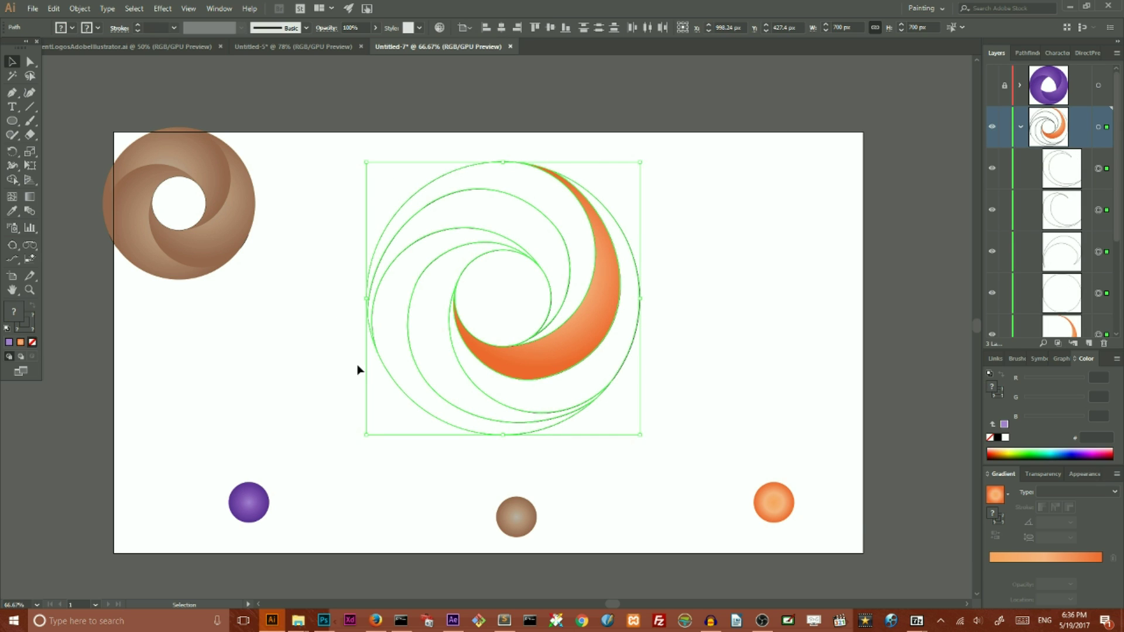
{"action": "scroll", "coordinate": [408, 319], "scroll_direction": "down", "scroll_amount": 1}
{"action": "left_click", "coordinate": [1095, 293]}
Eyedrop the orange radial gradient onto every piece of the marquee-selected swirl
{"action": "key", "text": "ctrl+shift+a"}
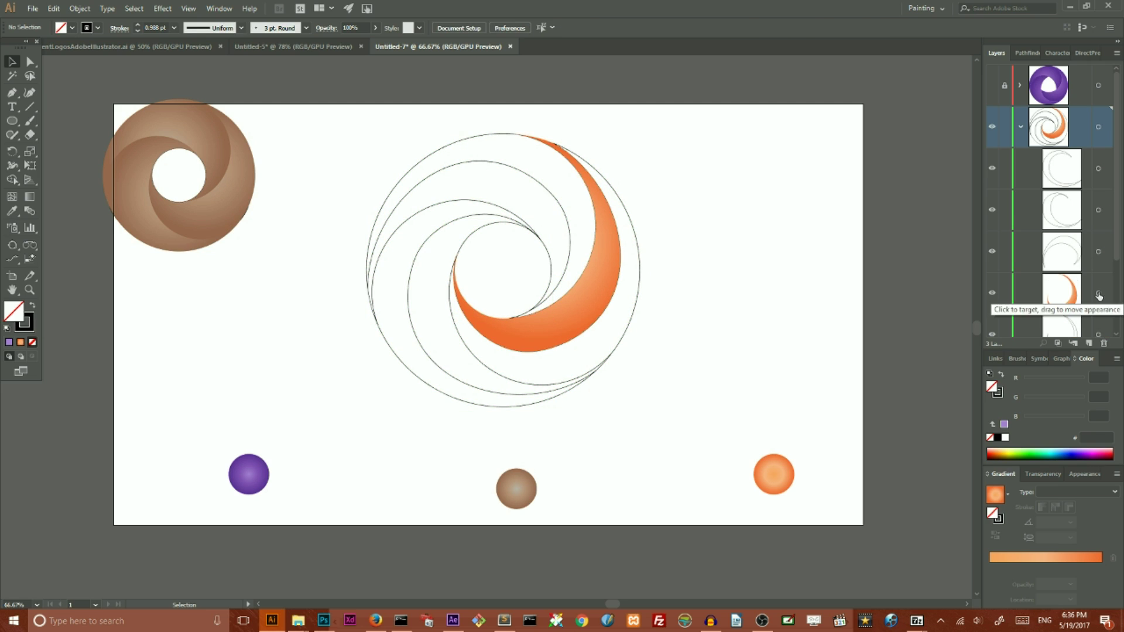
{"action": "left_click_drag", "start_coordinate": [368, 114], "coordinate": [659, 364]}
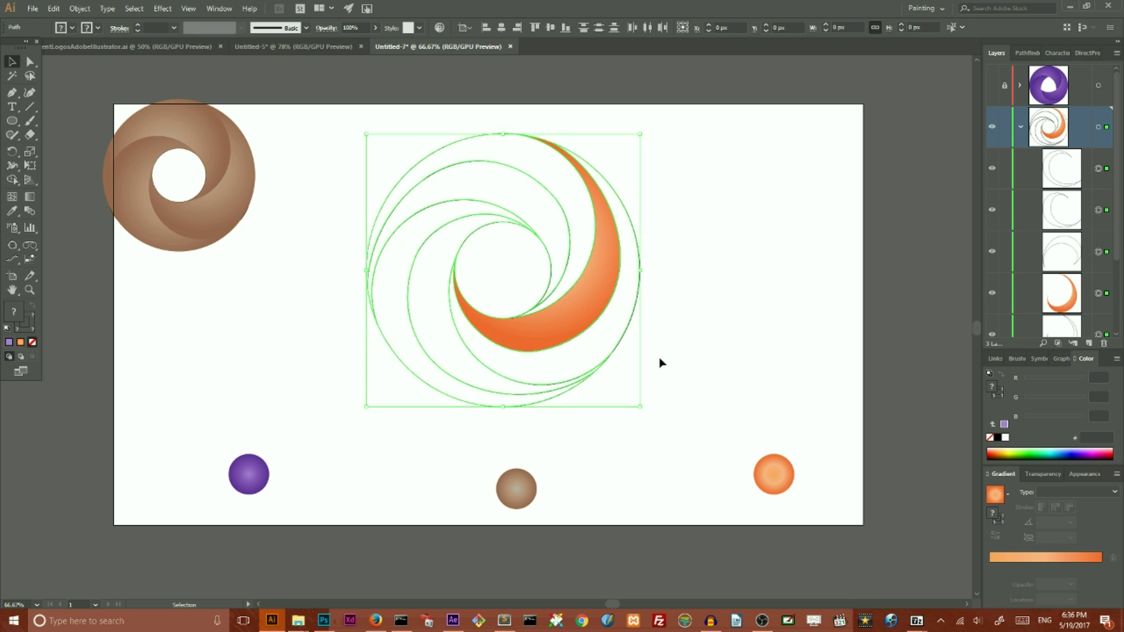
{"action": "left_click", "coordinate": [11, 213]}
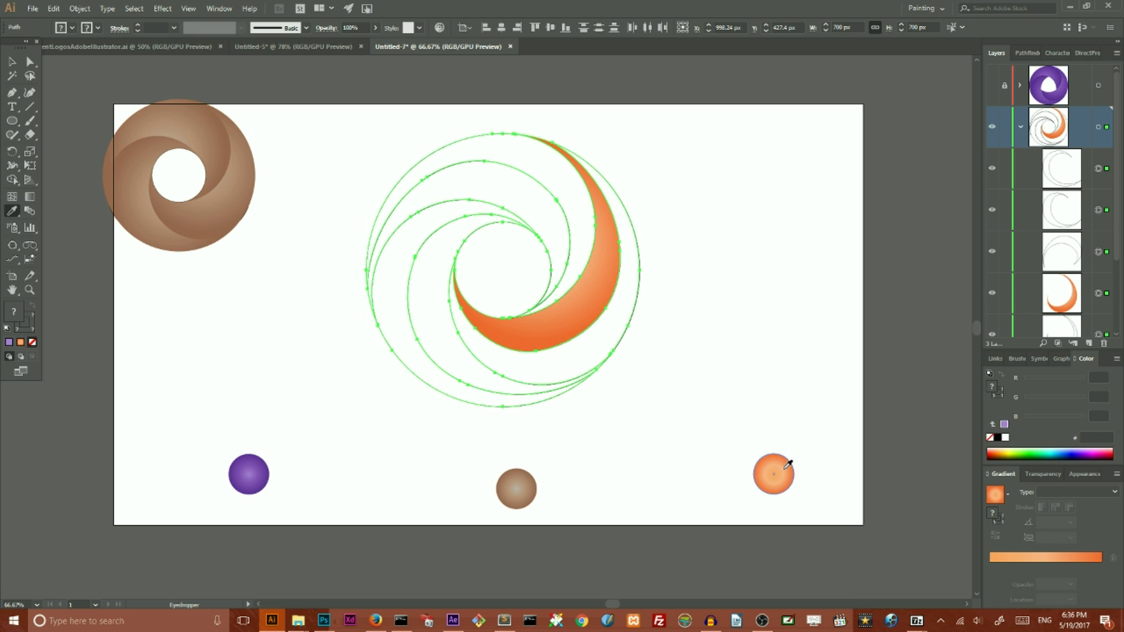
{"action": "left_click", "coordinate": [785, 467]}
{"action": "left_click", "coordinate": [11, 63]}
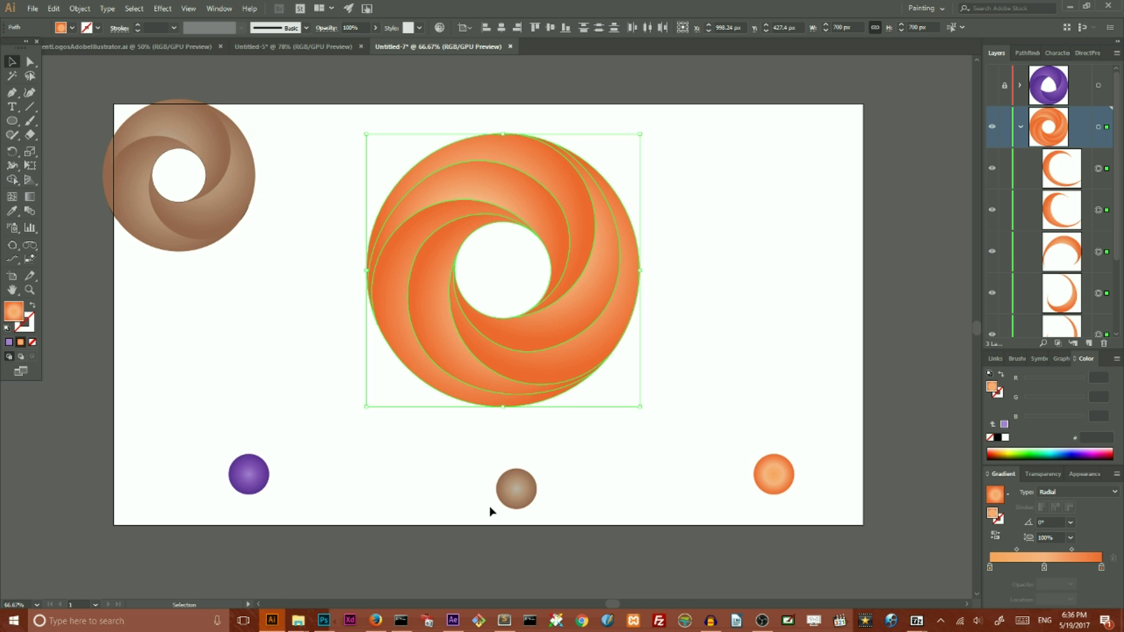
Adjust the swirl's orange gradient with the Gradient tool, then deselect
{"action": "left_click", "coordinate": [30, 197]}
{"action": "mouse_move", "coordinate": [594, 293]}
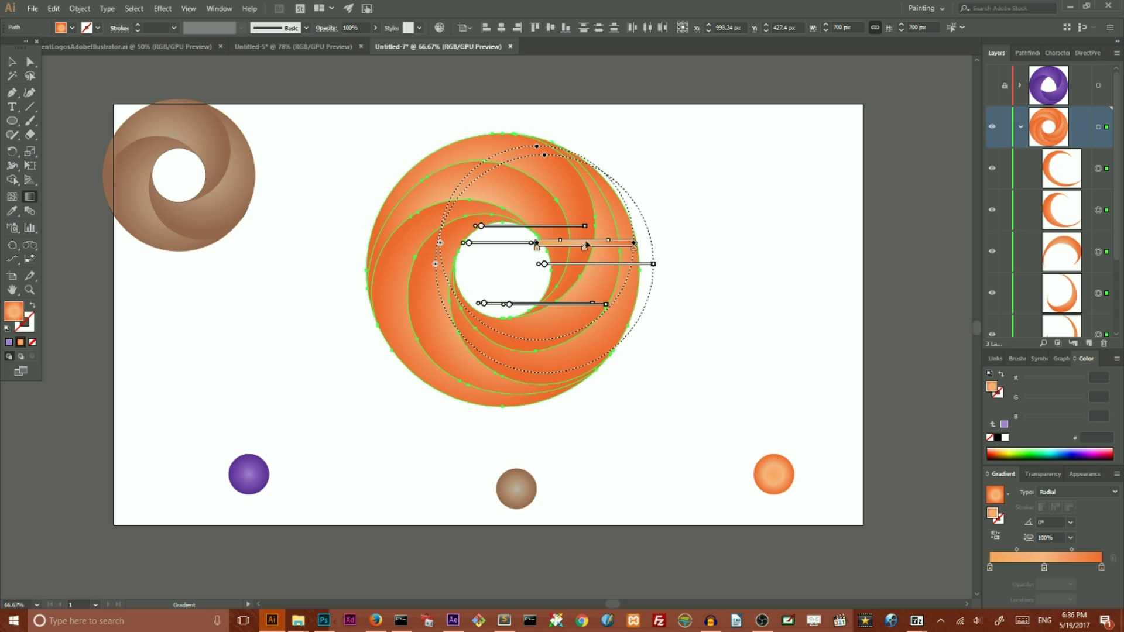
{"action": "mouse_move", "coordinate": [480, 306]}
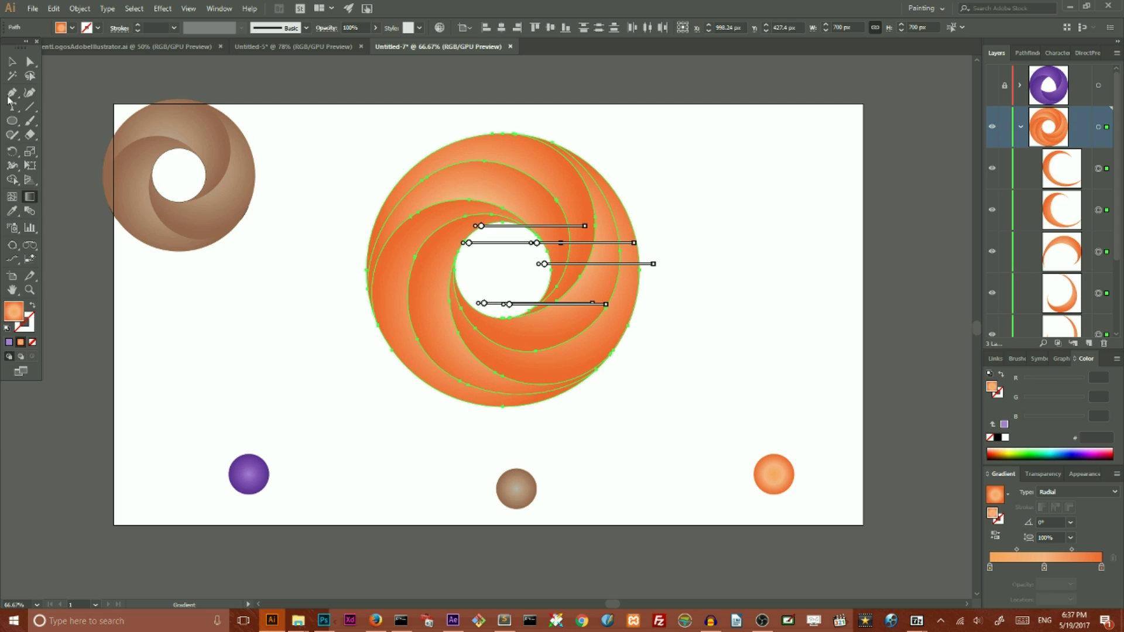
{"action": "left_click", "coordinate": [12, 61]}
{"action": "left_click", "coordinate": [376, 179]}
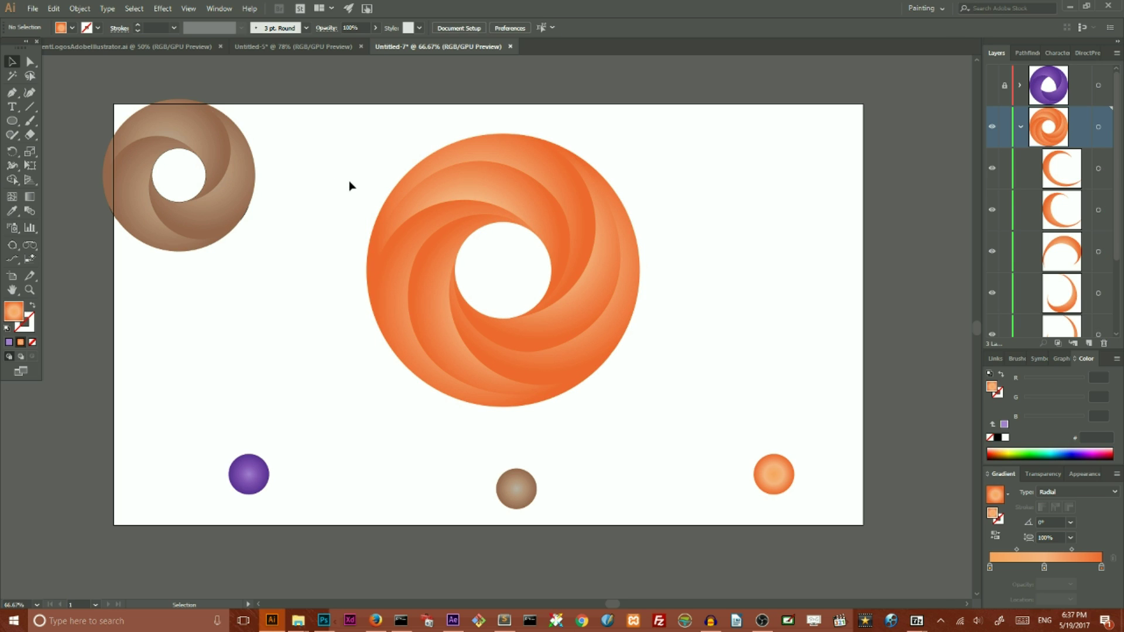
Move the orange swirl to the right side of the artboard
{"action": "key", "text": "ctrl+minus"}
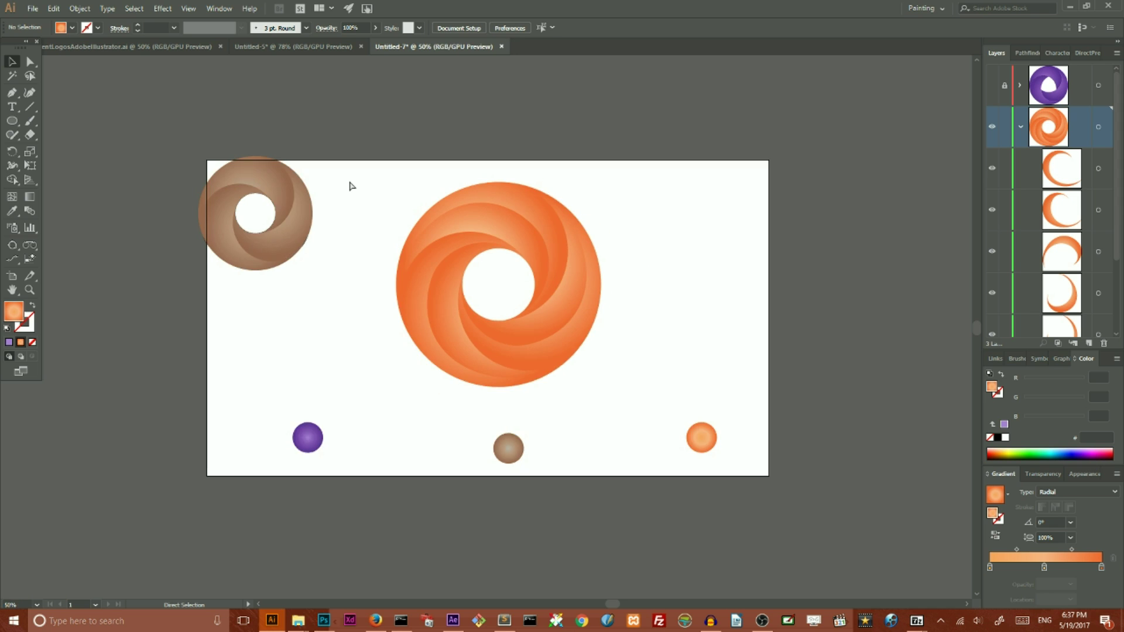
{"action": "key", "text": "ctrl+equal"}
{"action": "left_click_drag", "start_coordinate": [354, 110], "coordinate": [668, 386]}
{"action": "left_click_drag", "start_coordinate": [578, 194], "coordinate": [829, 191]}
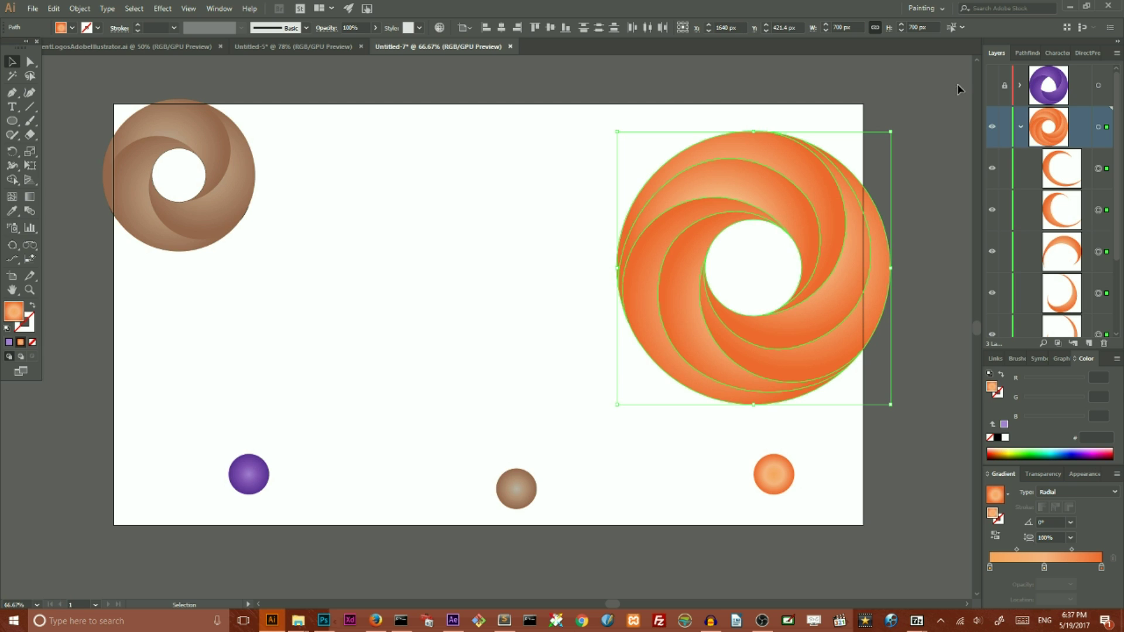
Show and unlock the purple logo's layer, centre the purple swirl, and lower the brown swirl into the row
{"action": "left_click", "coordinate": [992, 86]}
{"action": "left_click", "coordinate": [555, 403]}
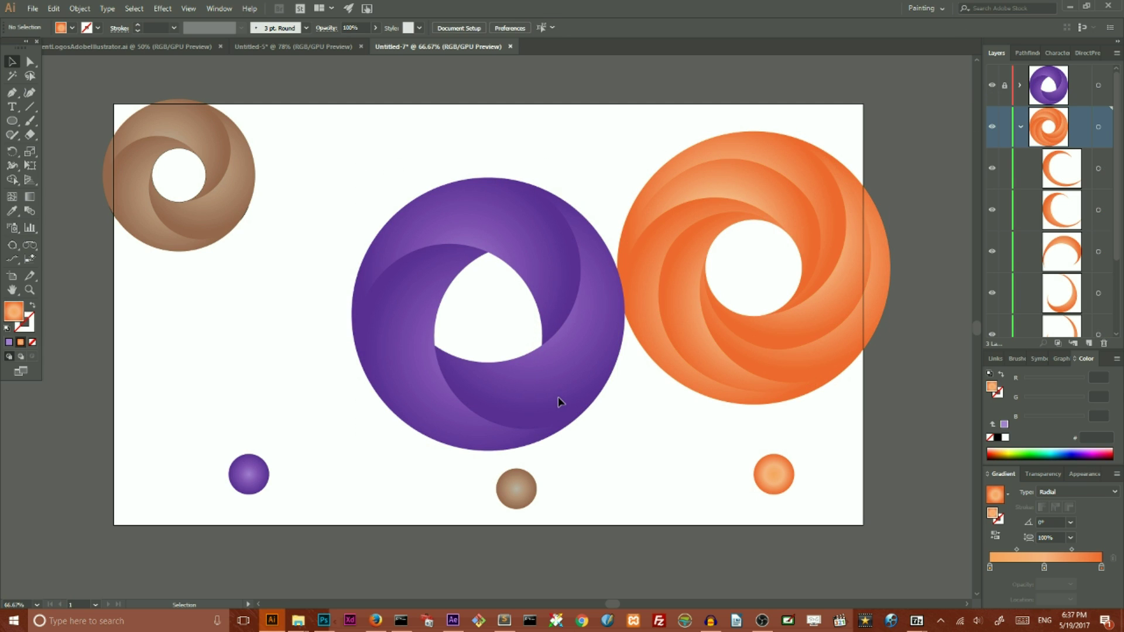
{"action": "left_click", "coordinate": [1001, 87]}
{"action": "left_click_drag", "start_coordinate": [379, 151], "coordinate": [548, 366]}
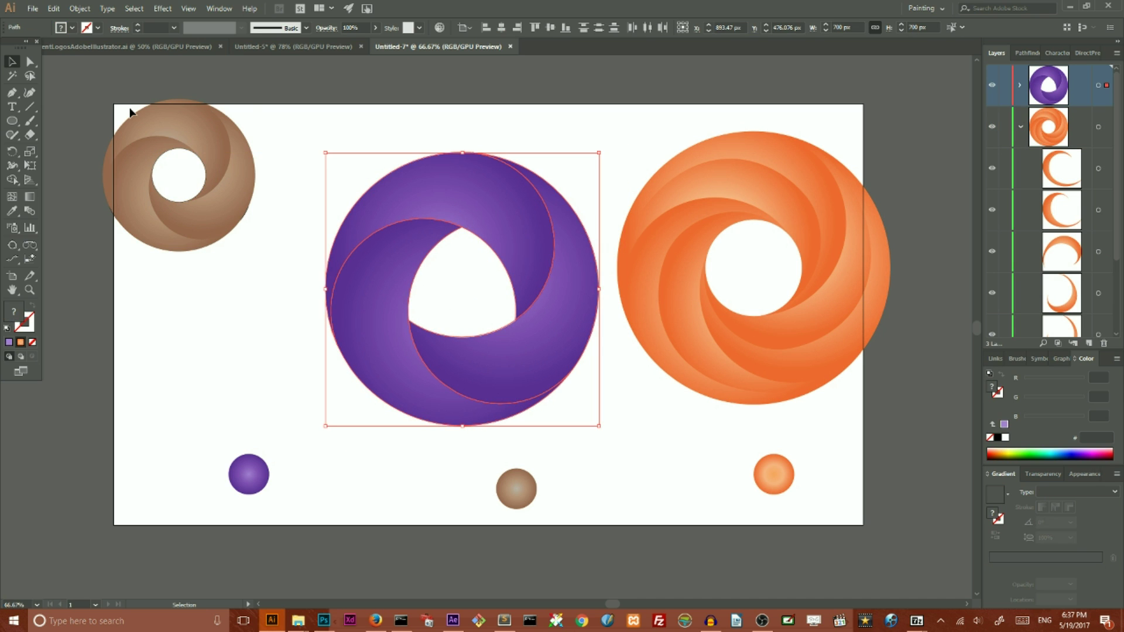
{"action": "left_click", "coordinate": [218, 189]}
{"action": "left_click_drag", "start_coordinate": [219, 188], "coordinate": [251, 315]}
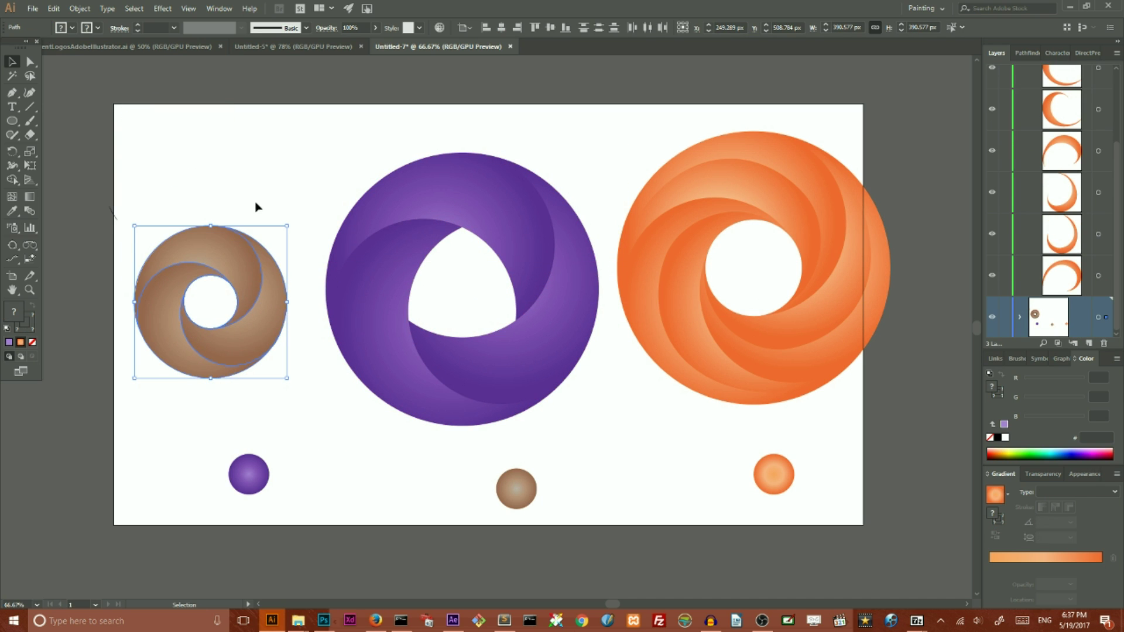